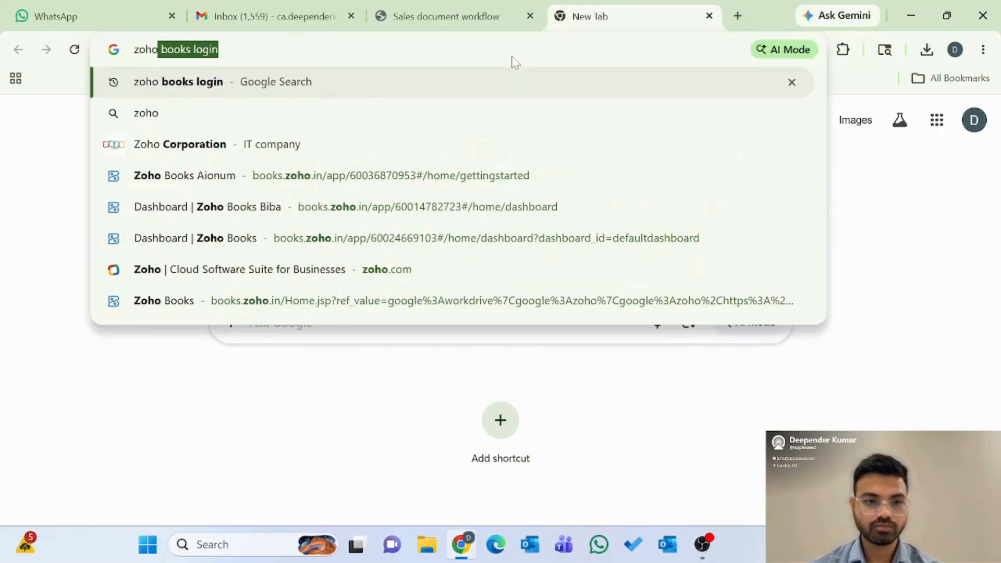
Step: Run the Zoho login search, sign in to the Zoho account and open Zoho Books from the products list
key(Right)
key(Return)
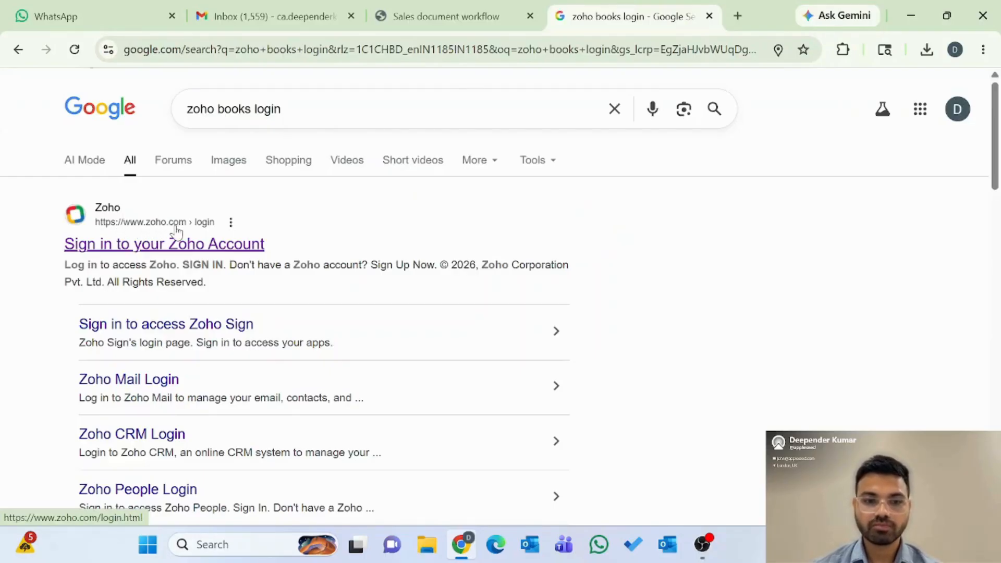
click(160, 250)
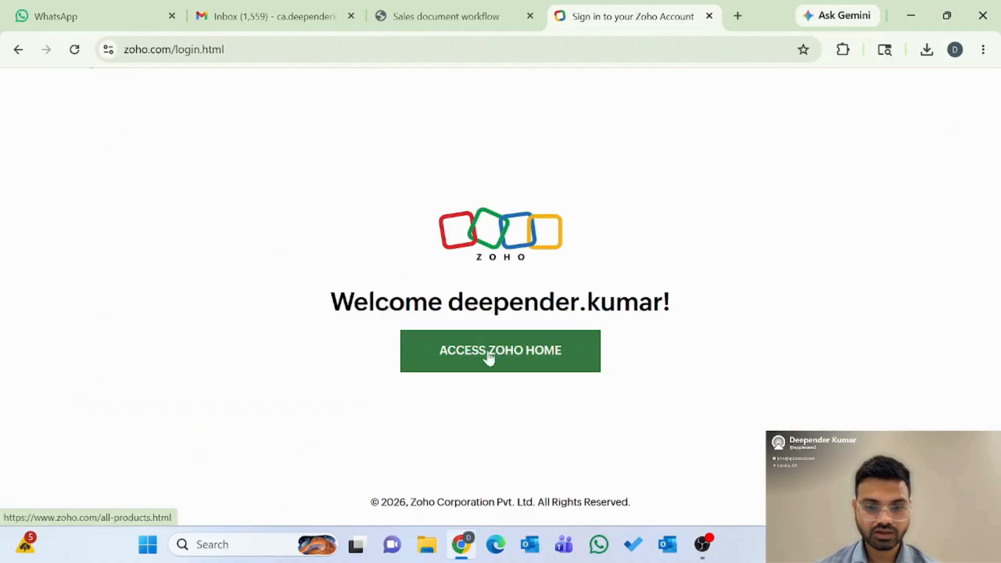
click(502, 359)
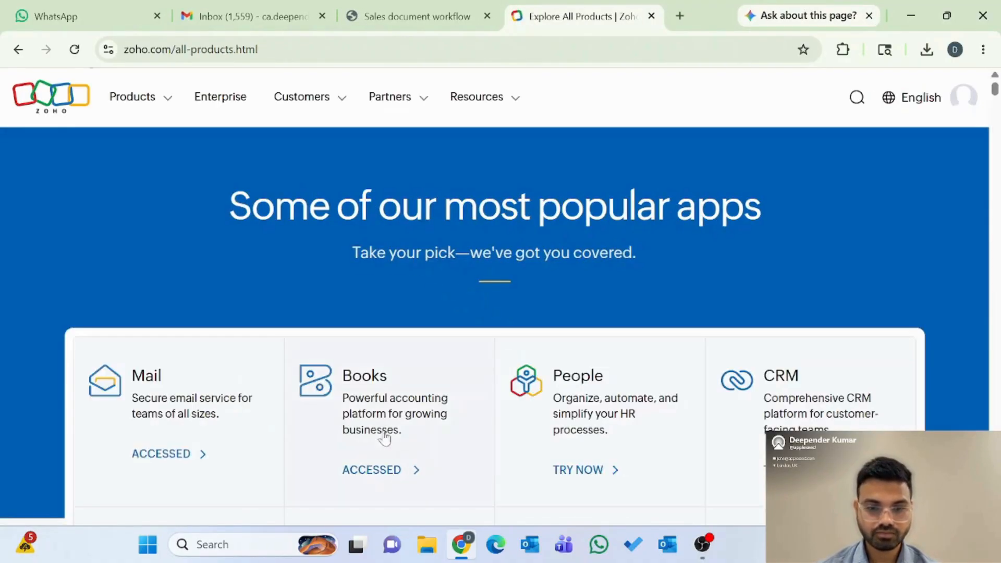
click(369, 488)
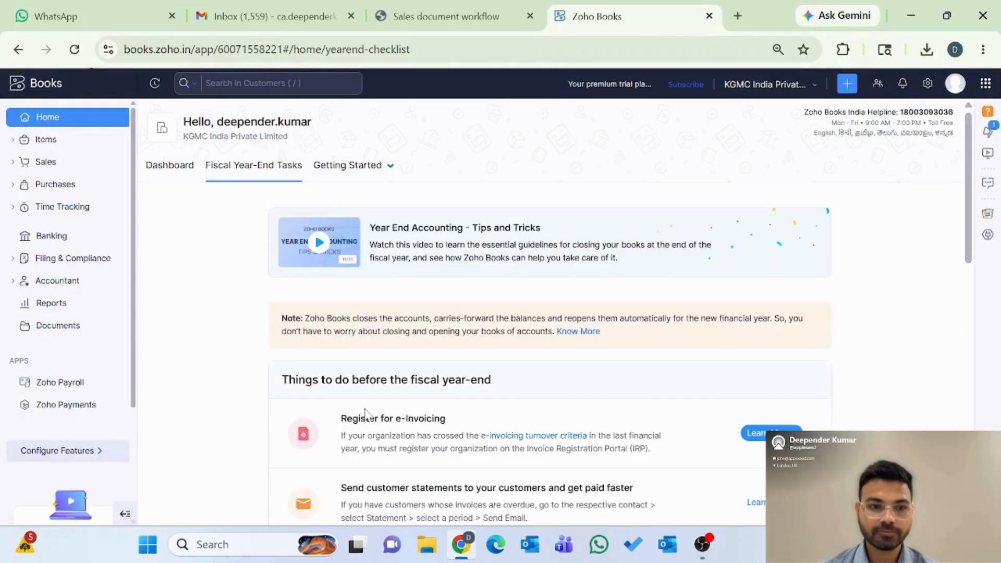
Step: Open the Customers list from the sidebar's Sales section
click(45, 162)
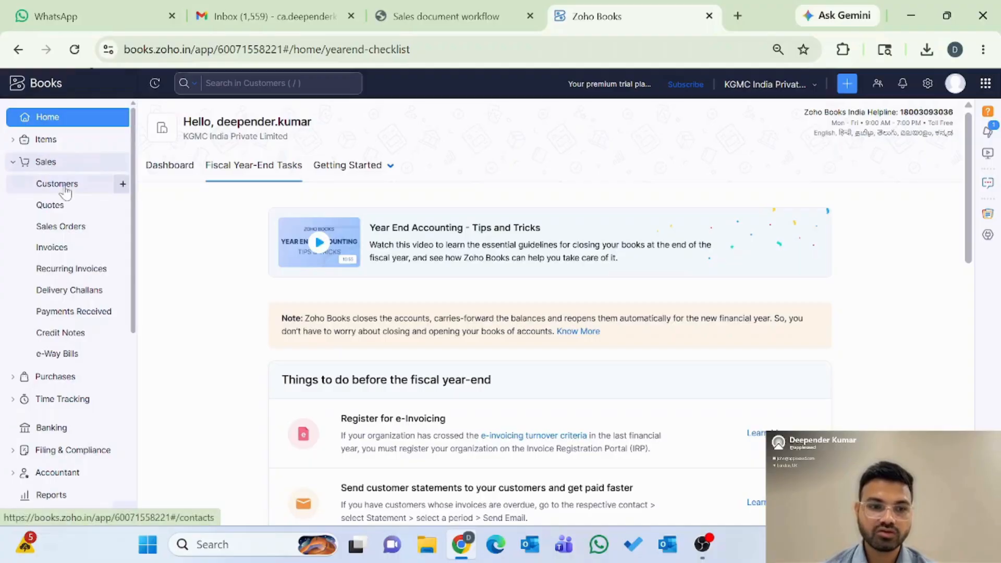
click(57, 184)
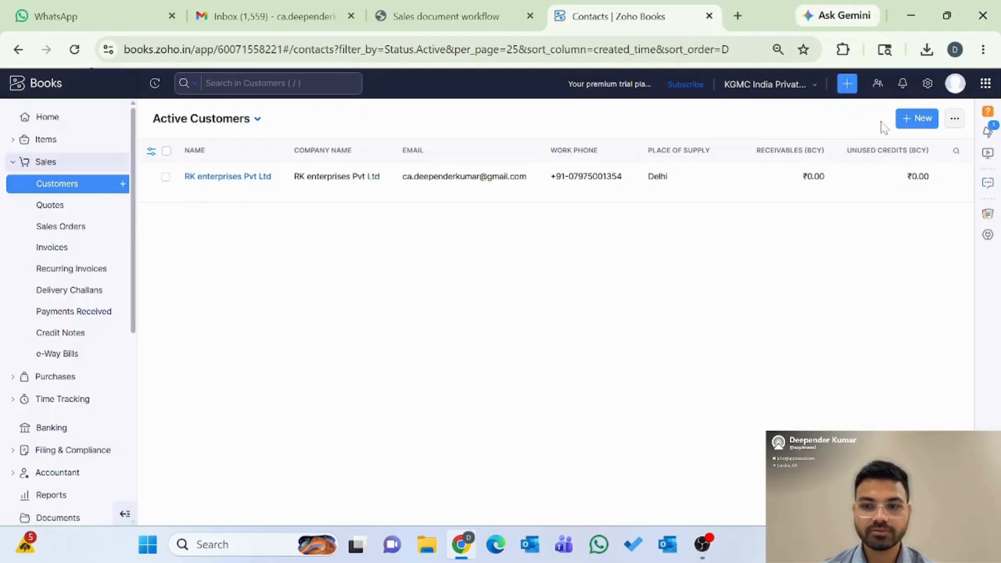
Step: Start a new customer with company name and display name 'RDR Enterprises Pvt Ltd'
click(919, 119)
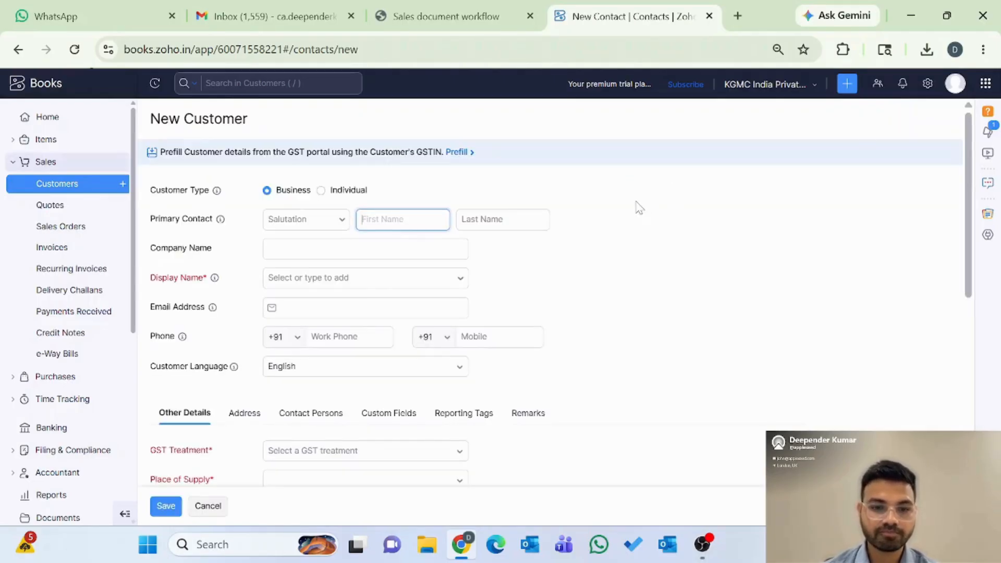
scroll(640, 207, down, 6)
scroll(640, 207, up, 8)
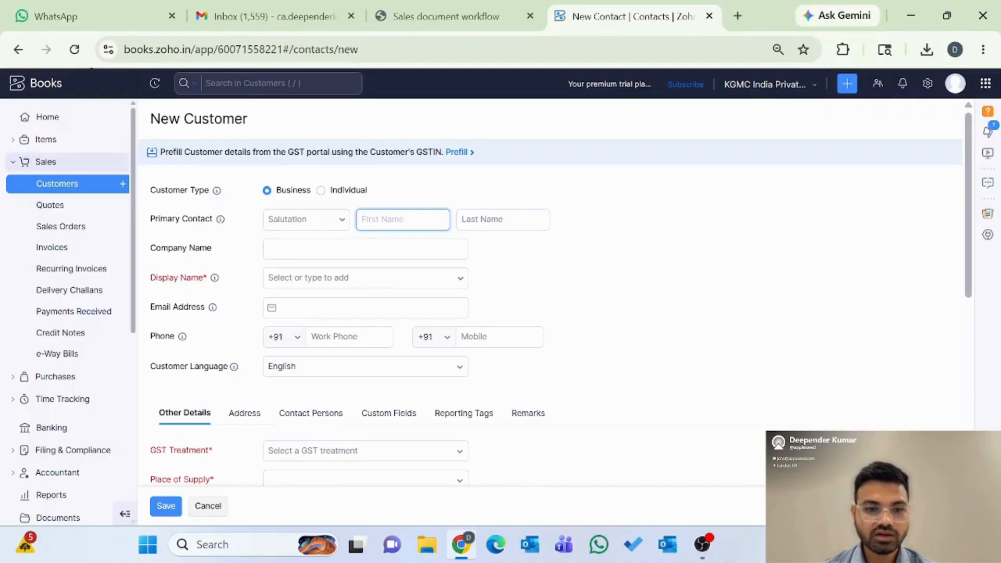
click(366, 249)
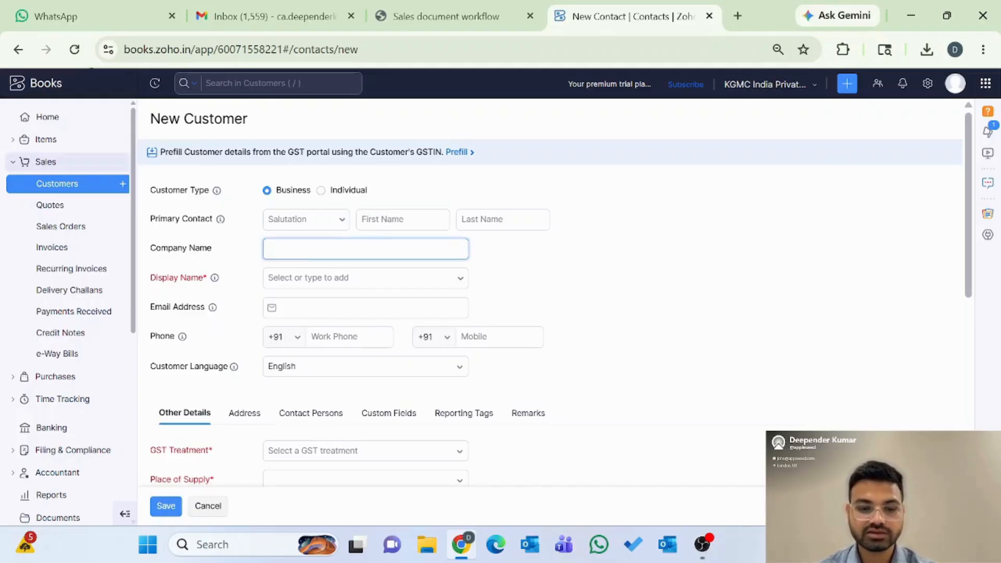
text(RDR Enterp)
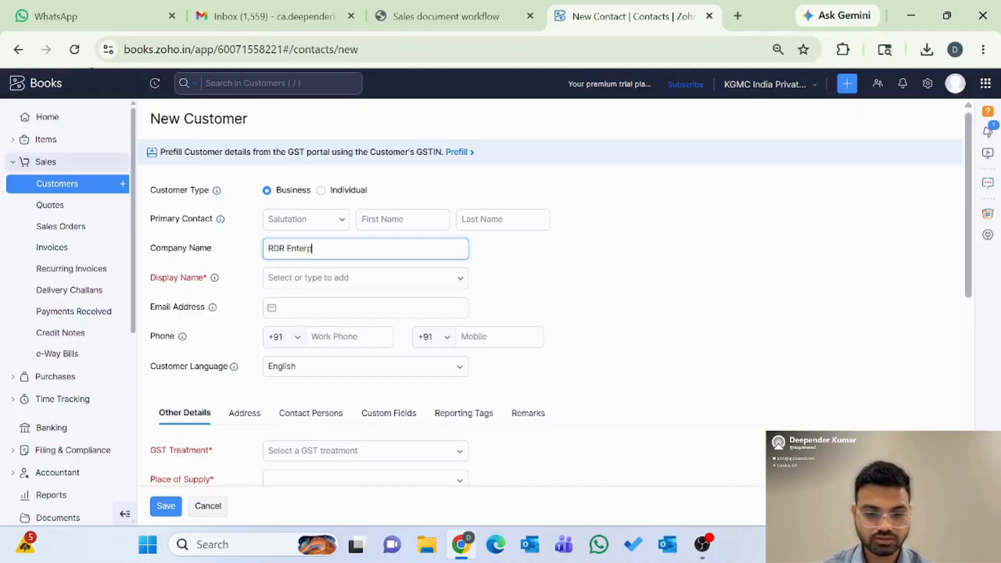
text(rises )
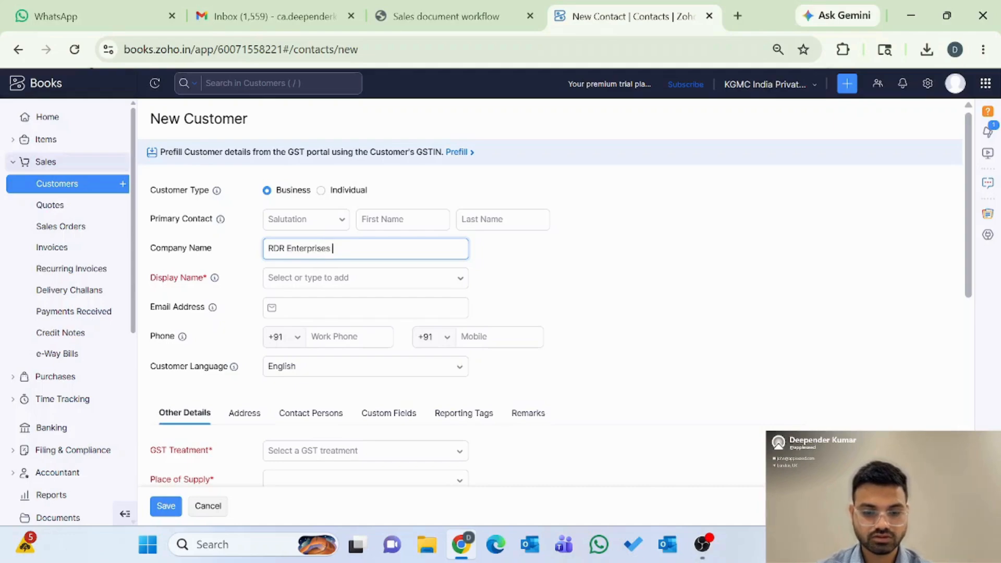
text(Pvt Ltd)
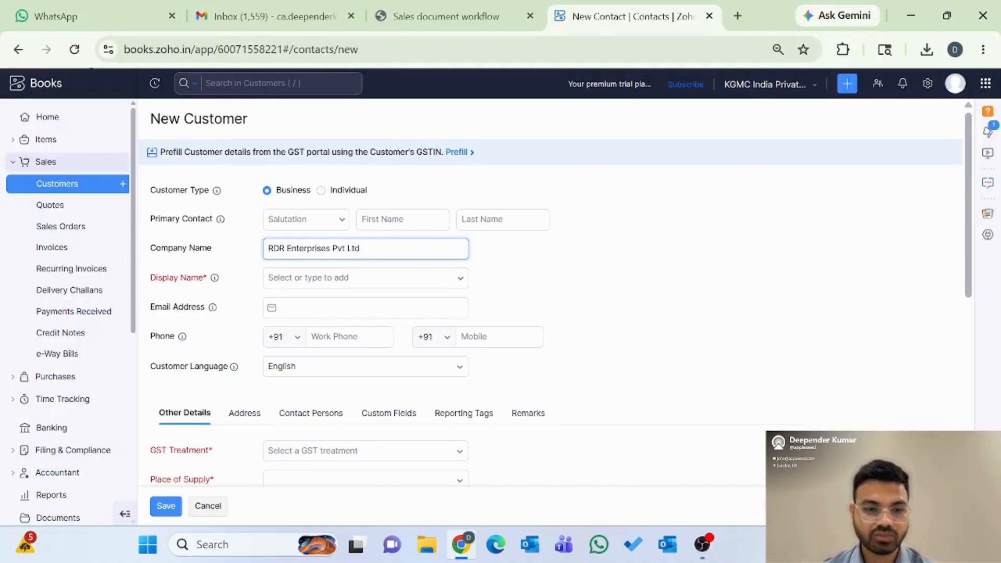
mouse_move(214, 278)
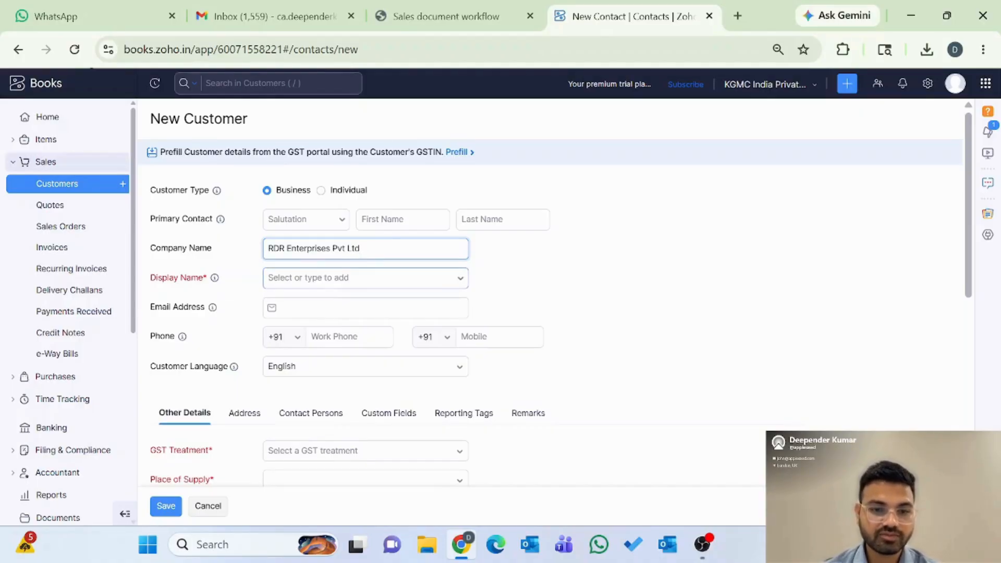
key(Tab)
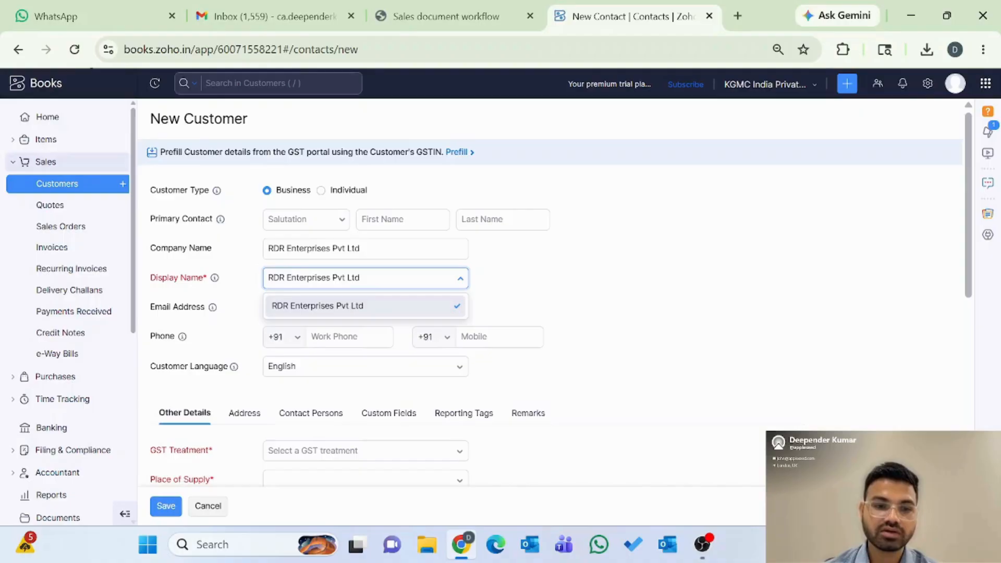
key(Tab)
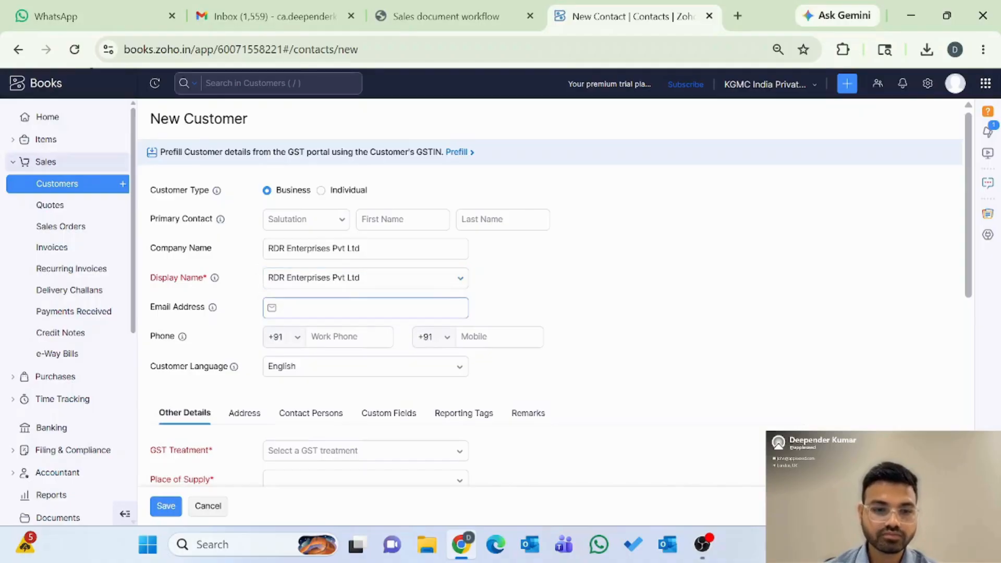
Step: Autofill the contact's name, e-mail and work phone, and keep English as the customer language
click(365, 308)
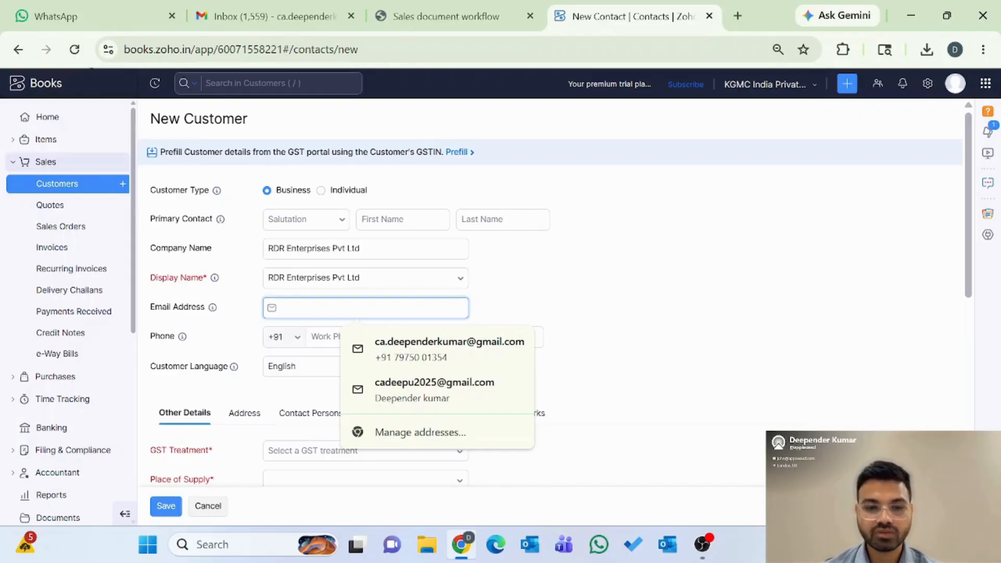
click(429, 358)
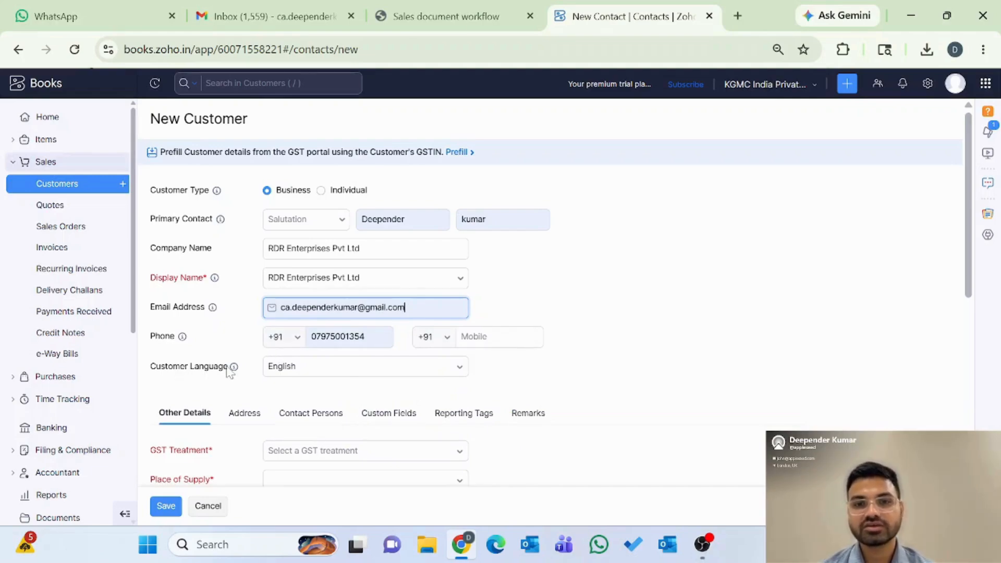
mouse_move(234, 367)
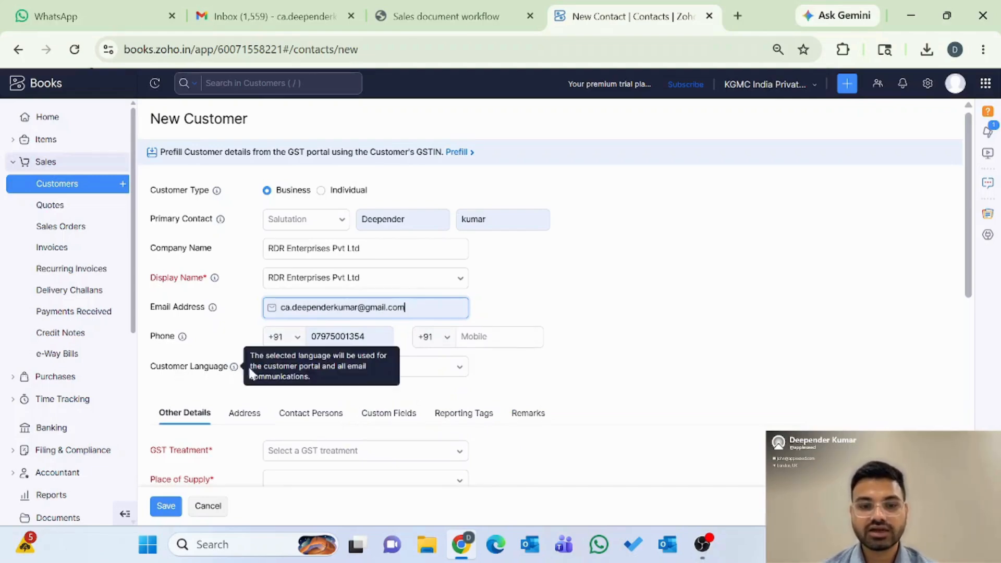
click(462, 371)
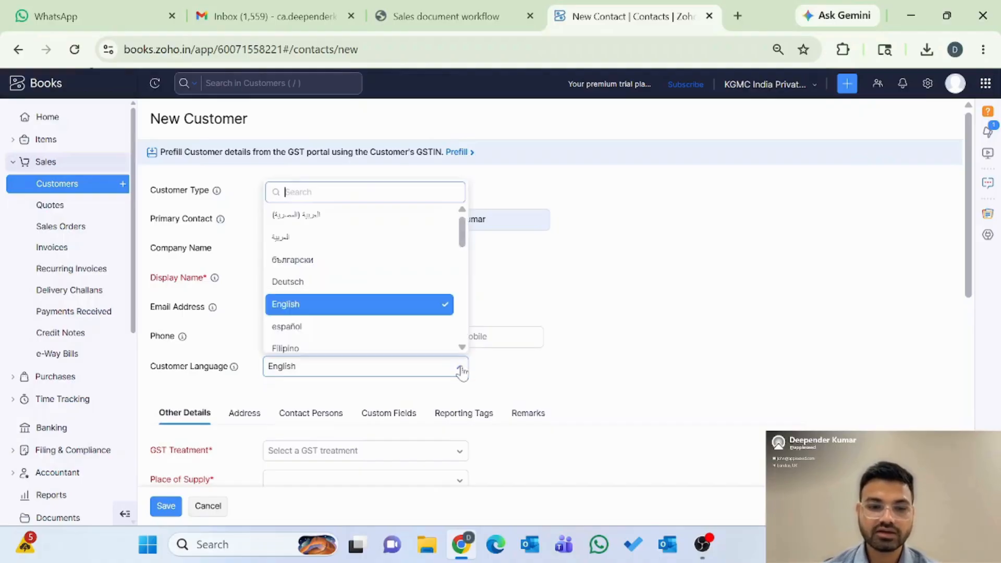
scroll(353, 289, down, 6)
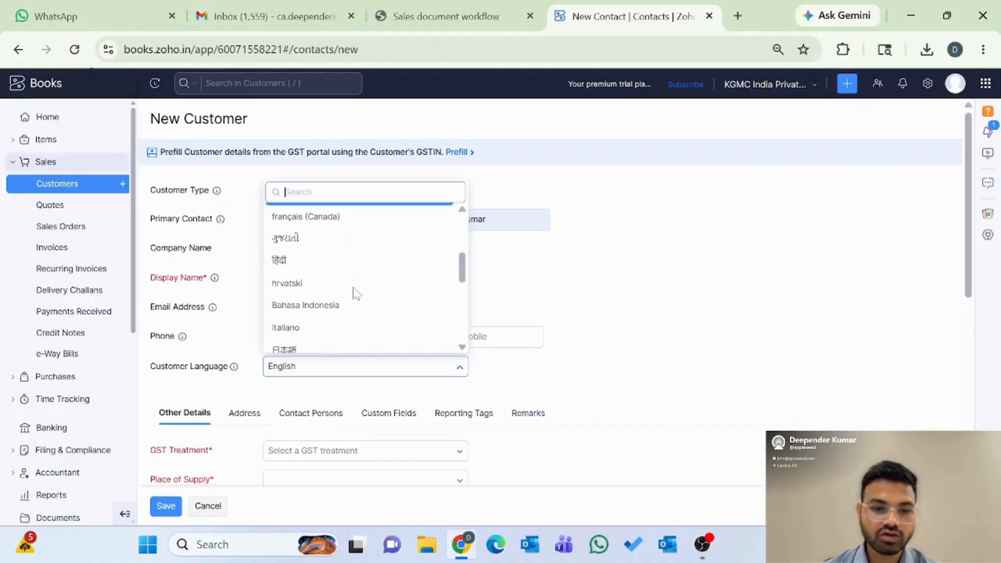
scroll(354, 292, down, 4)
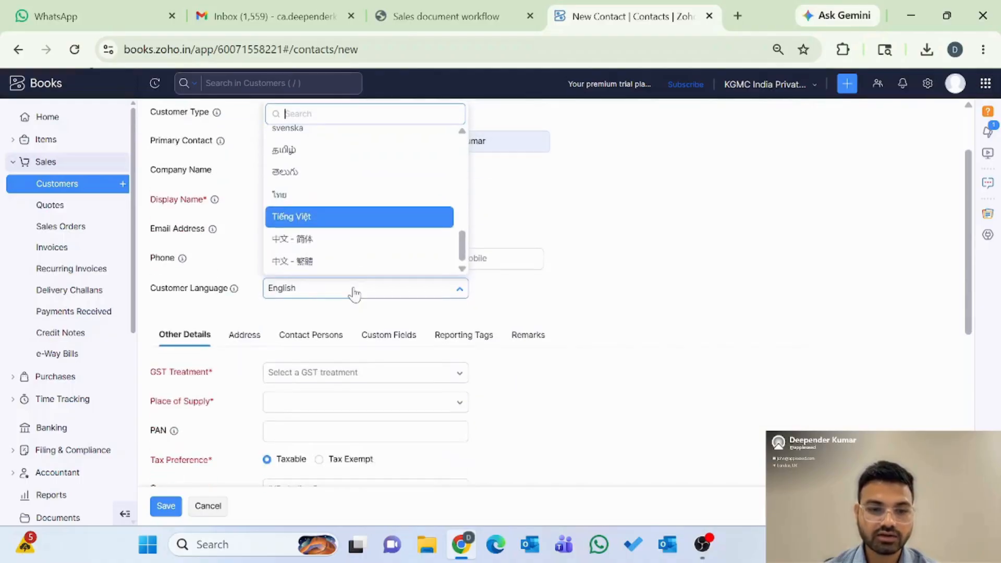
scroll(354, 290, up, 1)
scroll(350, 225, up, 5)
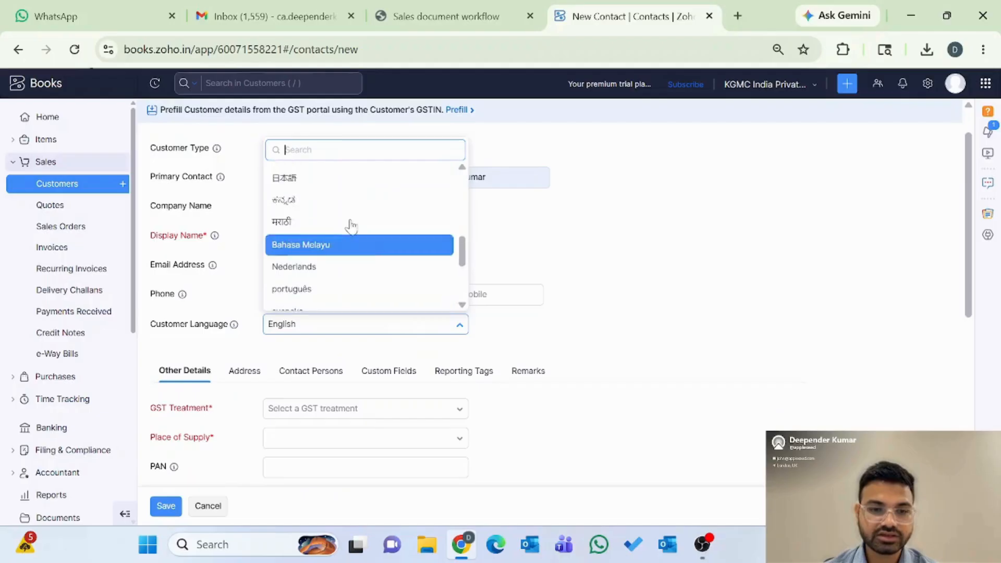
scroll(351, 225, up, 4)
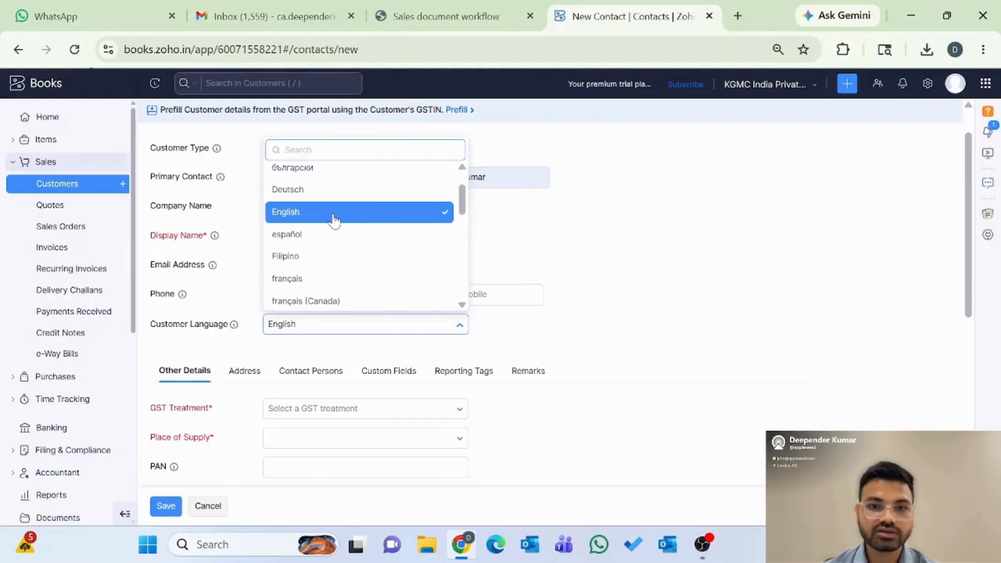
click(332, 217)
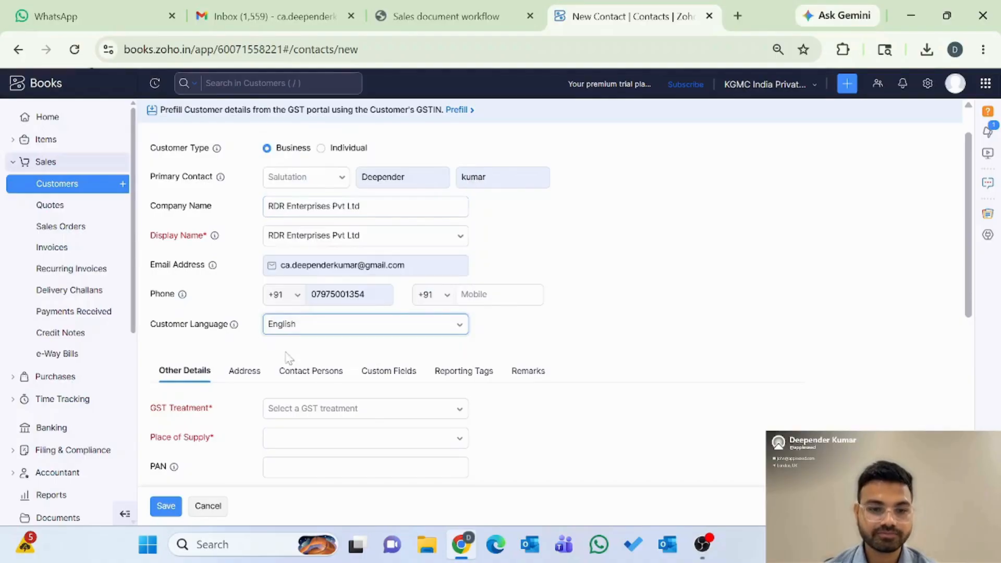
scroll(336, 386, down, 1)
scroll(338, 390, down, 2)
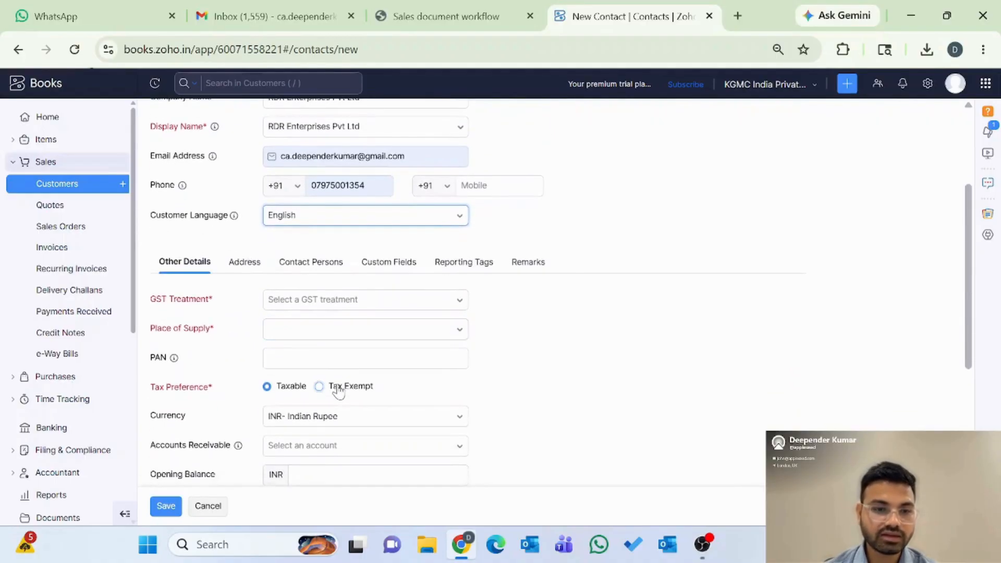
scroll(339, 391, down, 1)
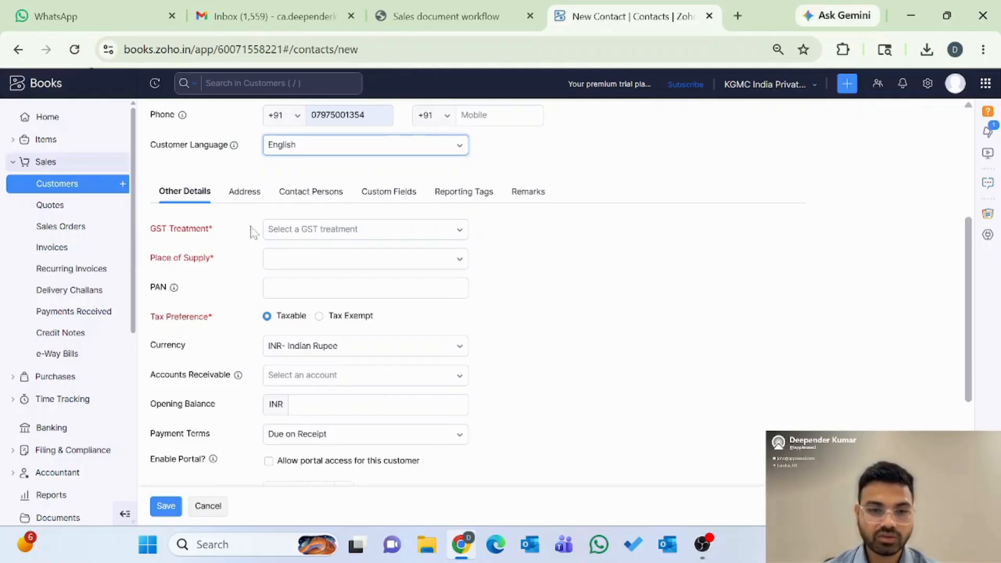
Step: Open the GST Treatment dropdown and browse its options down to Input Service Distributor
click(352, 229)
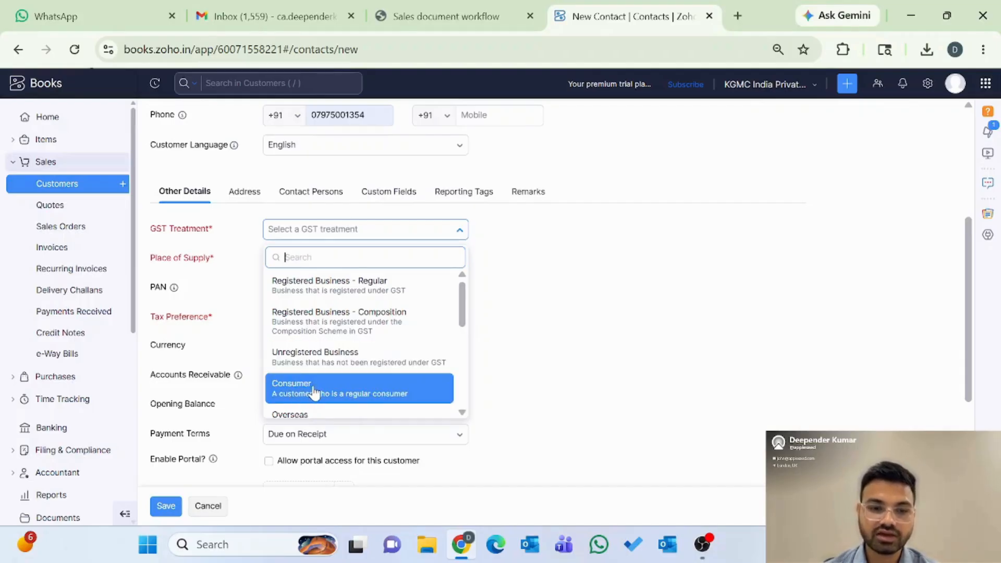
scroll(313, 392, down, 3)
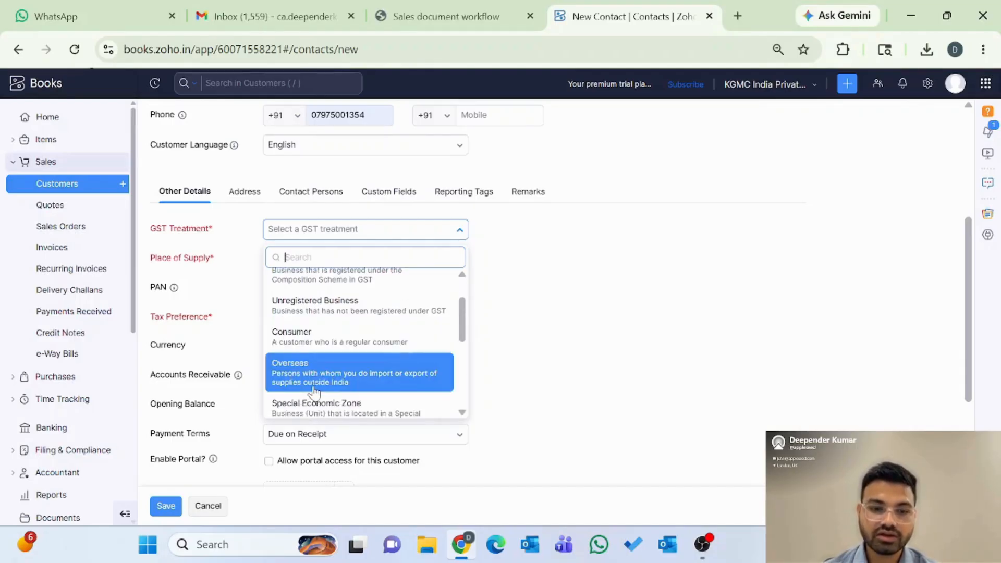
scroll(313, 392, down, 1)
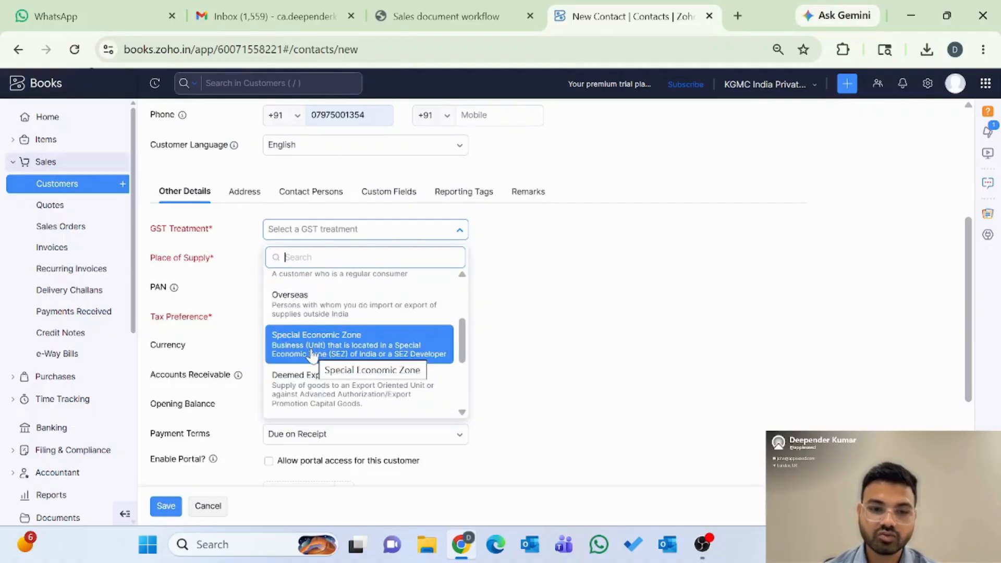
scroll(313, 392, down, 1)
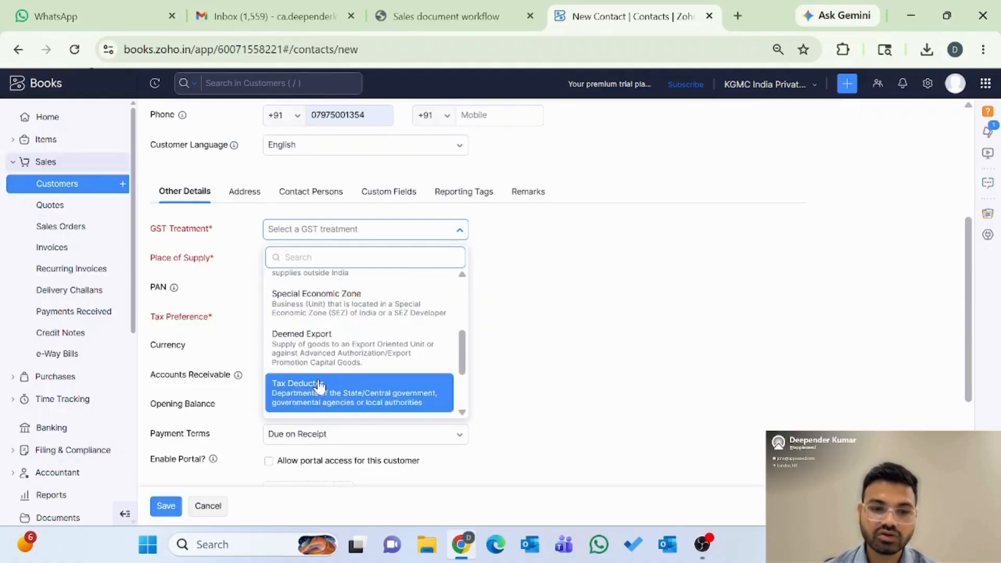
scroll(300, 390, down, 2)
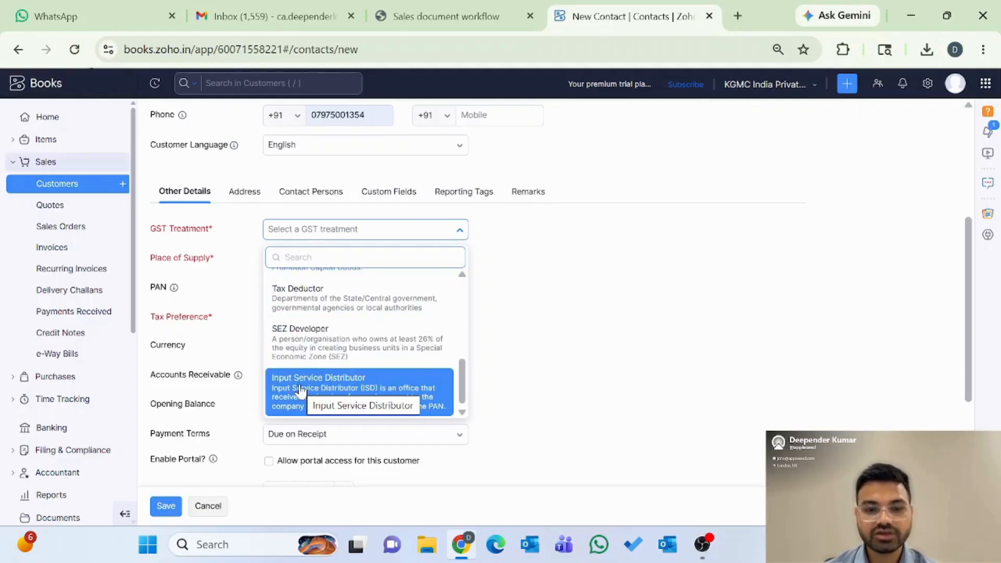
scroll(327, 357, up, 2)
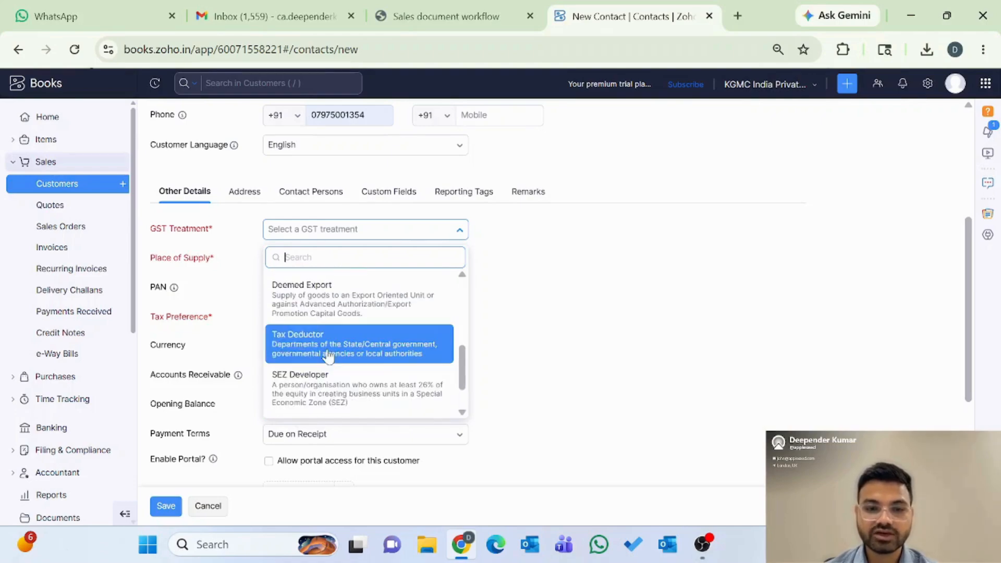
scroll(328, 356, up, 5)
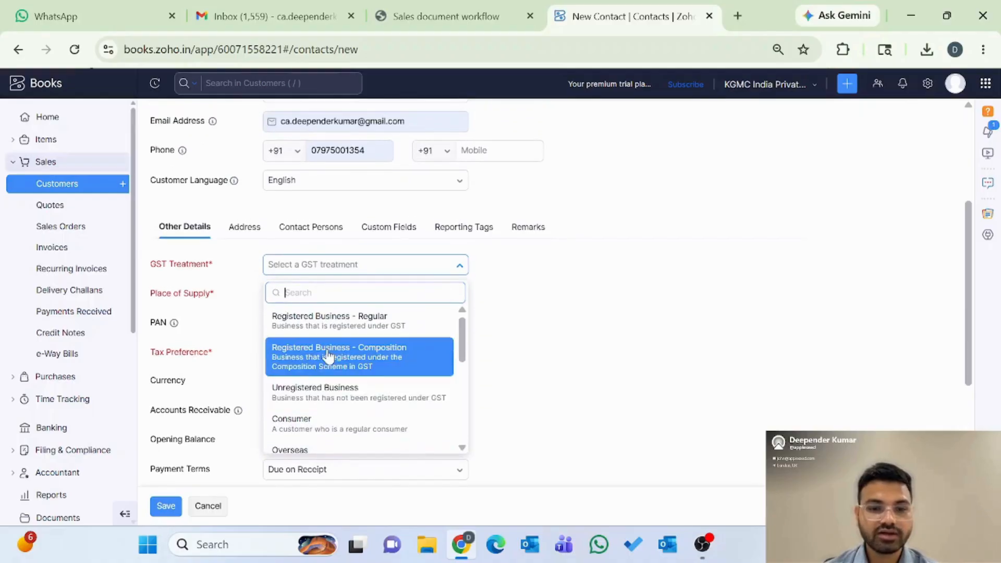
Step: Choose Registered Business - Regular and enter the customer's GSTIN, correcting a missing digit
click(322, 323)
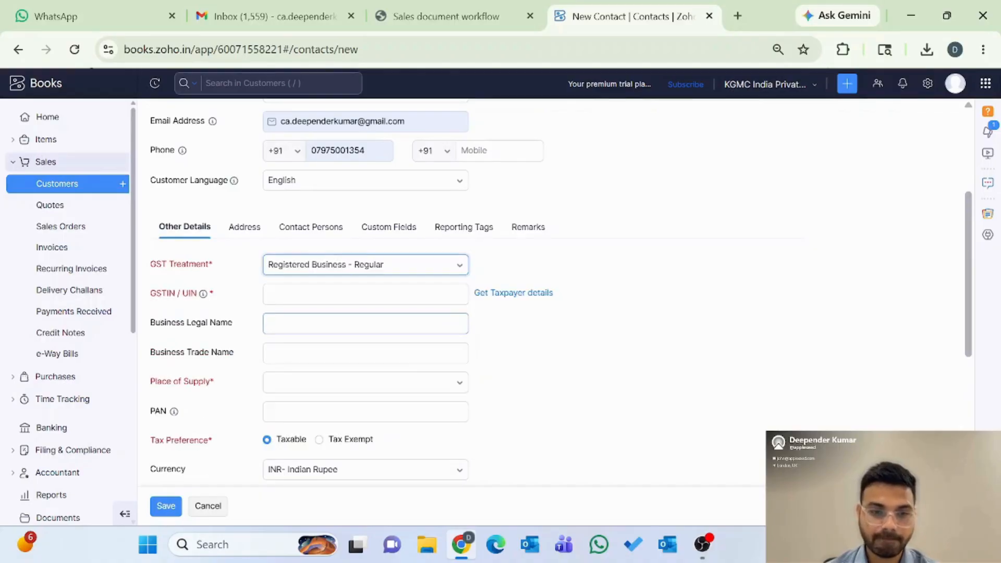
click(307, 295)
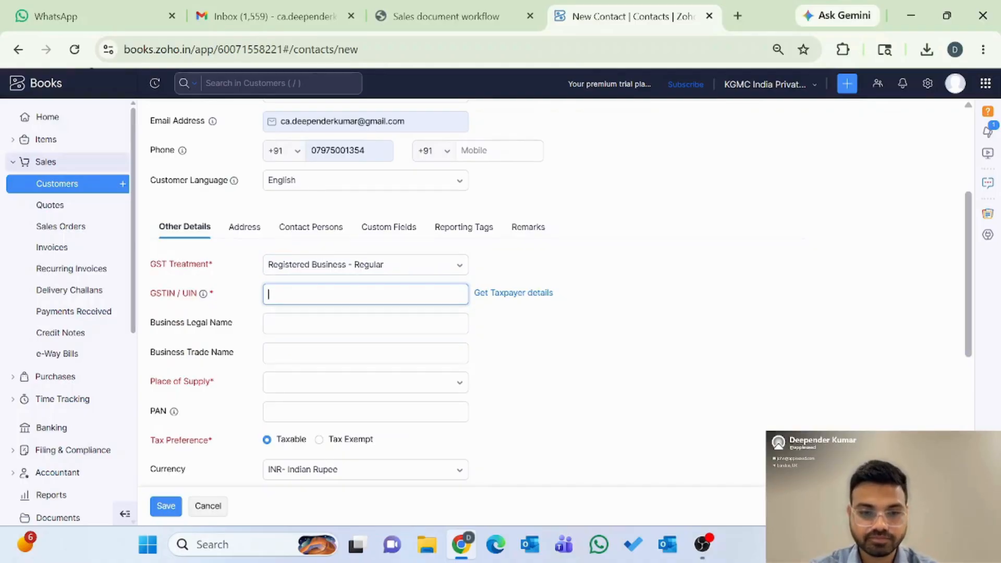
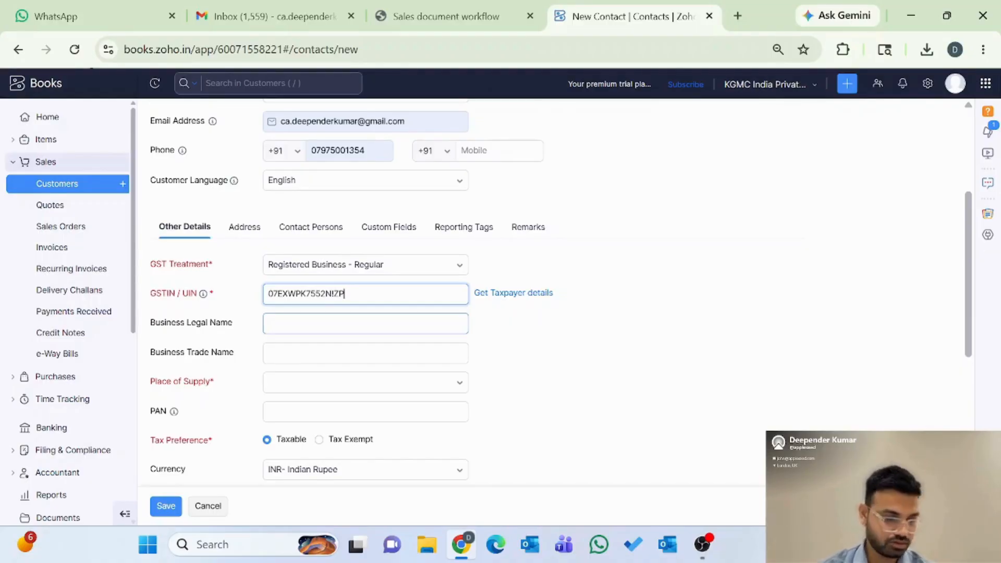
click(512, 327)
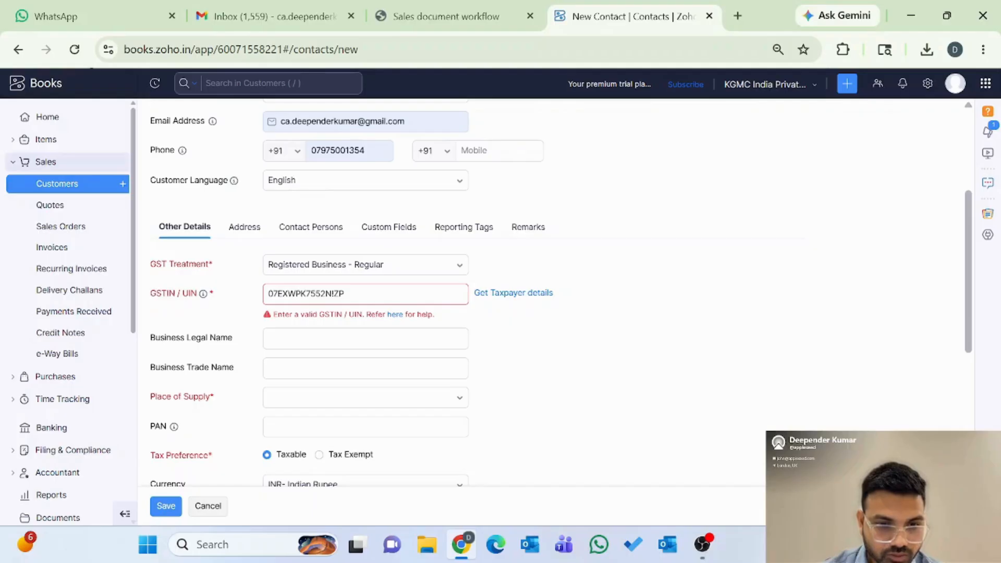
click(334, 293)
text(1)
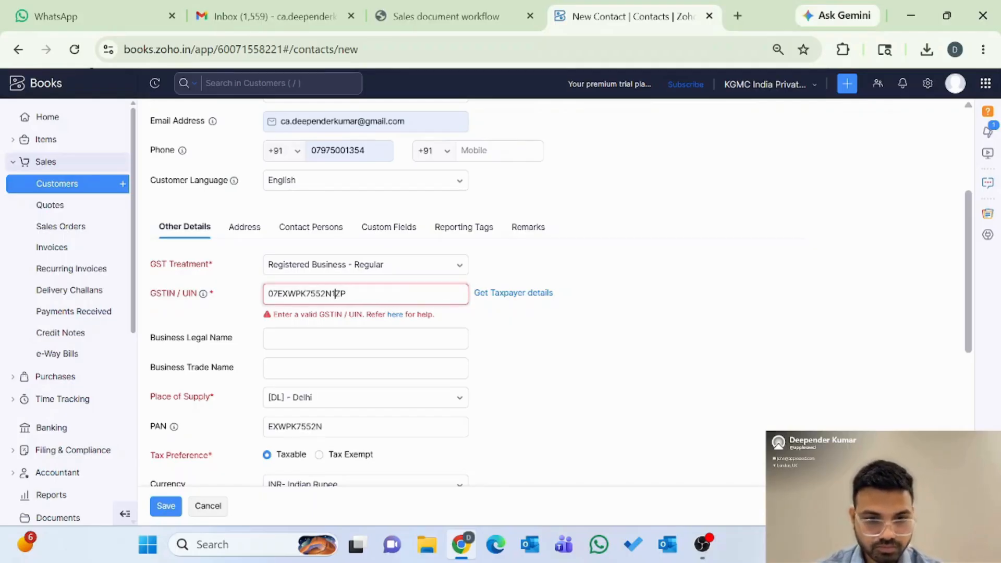
click(502, 329)
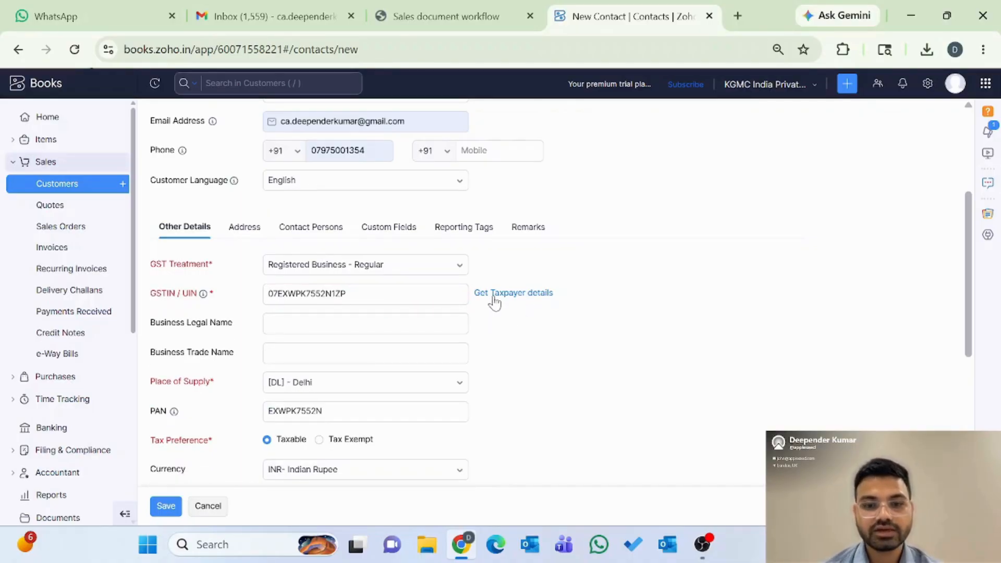
Step: Fetch the taxpayer details so PAN fills in and Place of Supply becomes Delhi
click(529, 295)
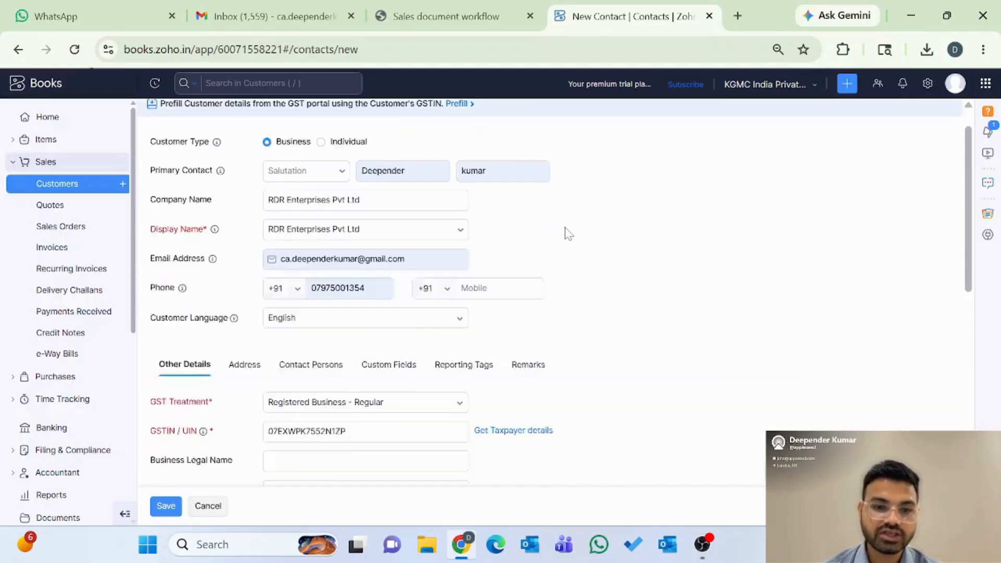
scroll(549, 307, down, 5)
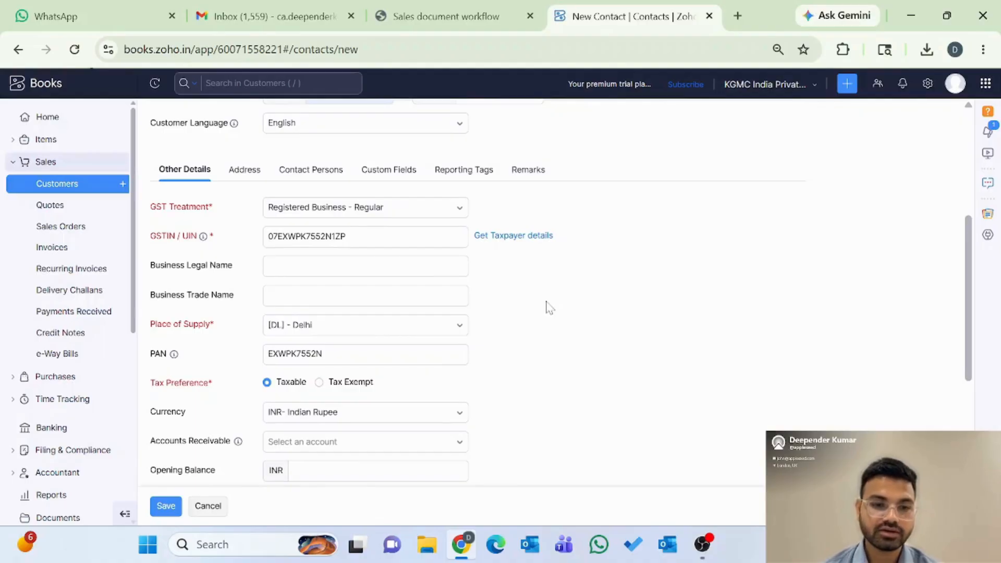
click(288, 264)
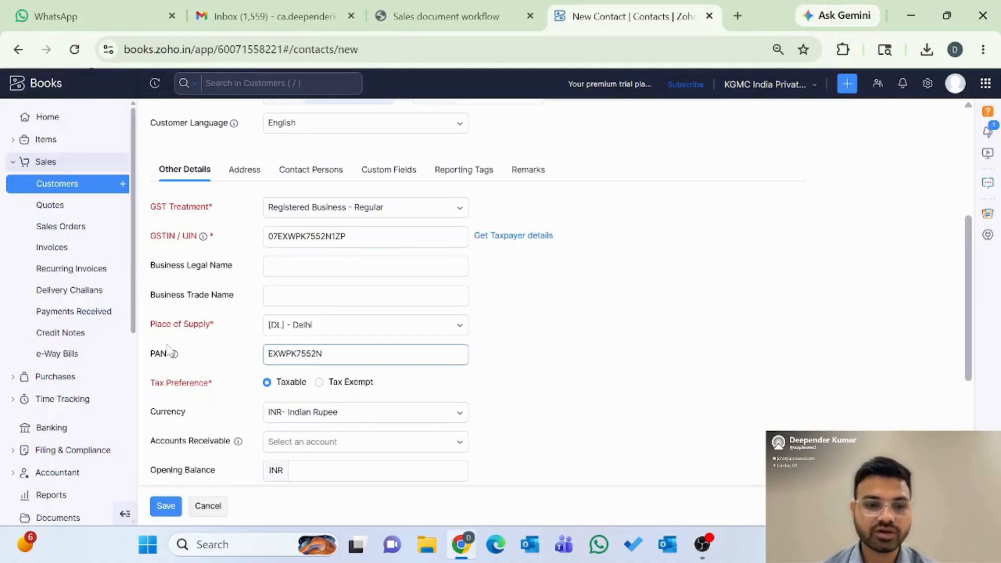
scroll(230, 383, down, 1)
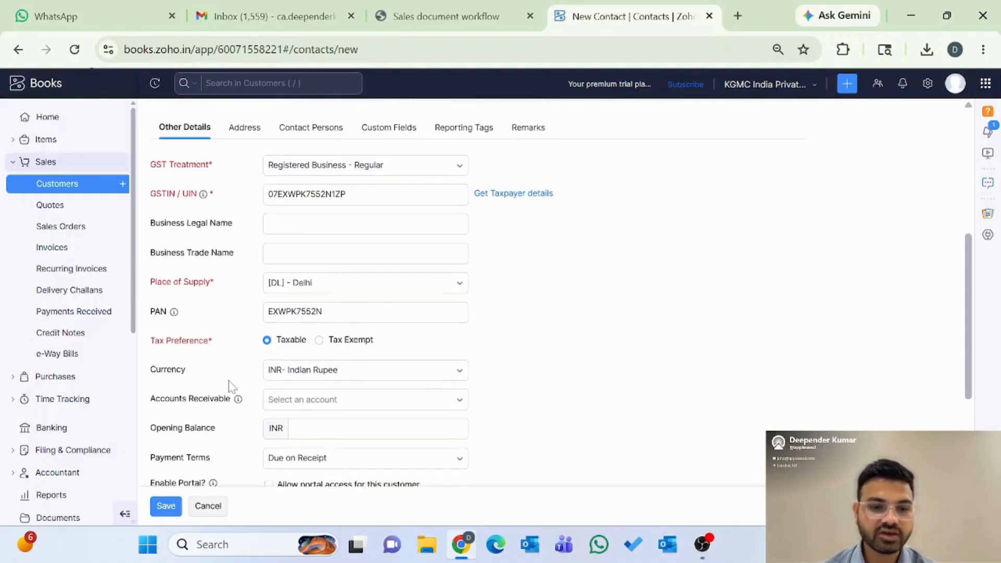
scroll(230, 387, down, 1)
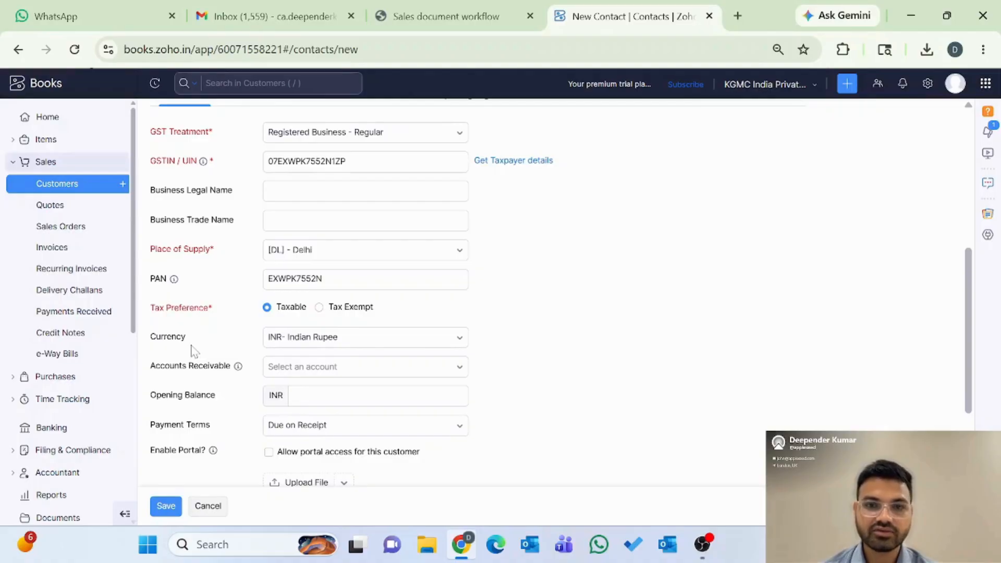
Step: Keep Indian Rupee currency, pick Accounts Receivable, and leave the opening balance blank
click(320, 349)
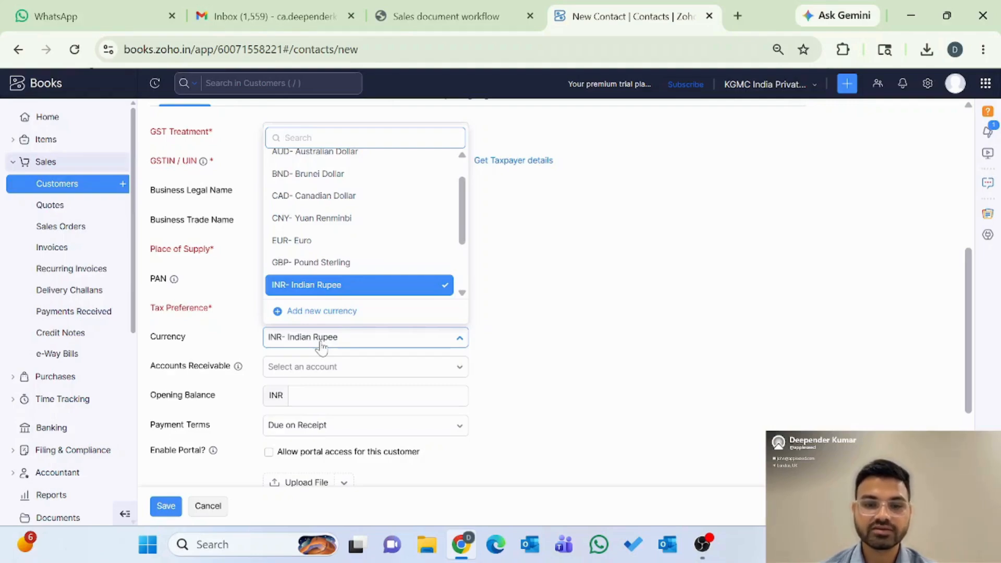
click(320, 348)
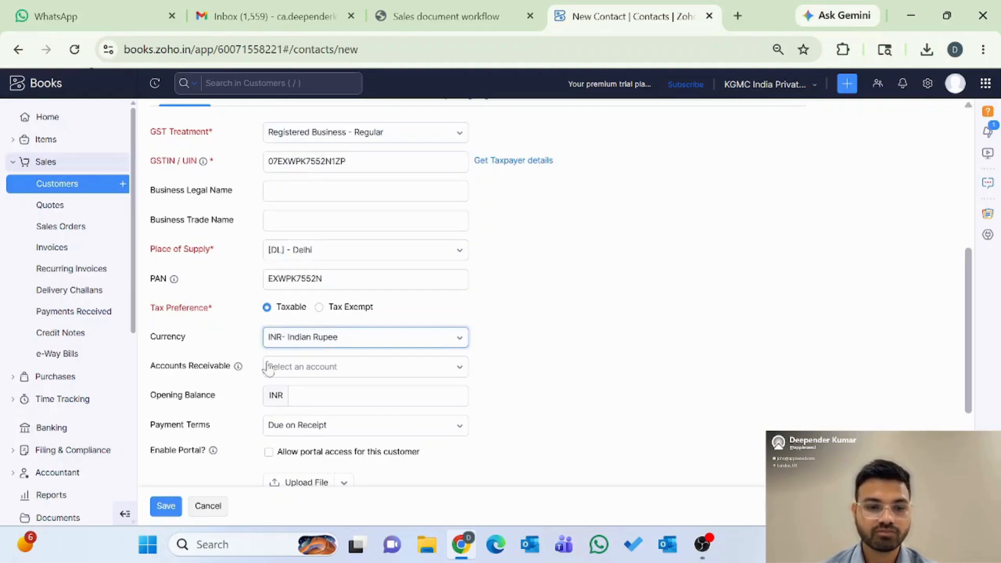
scroll(237, 367, down, 1)
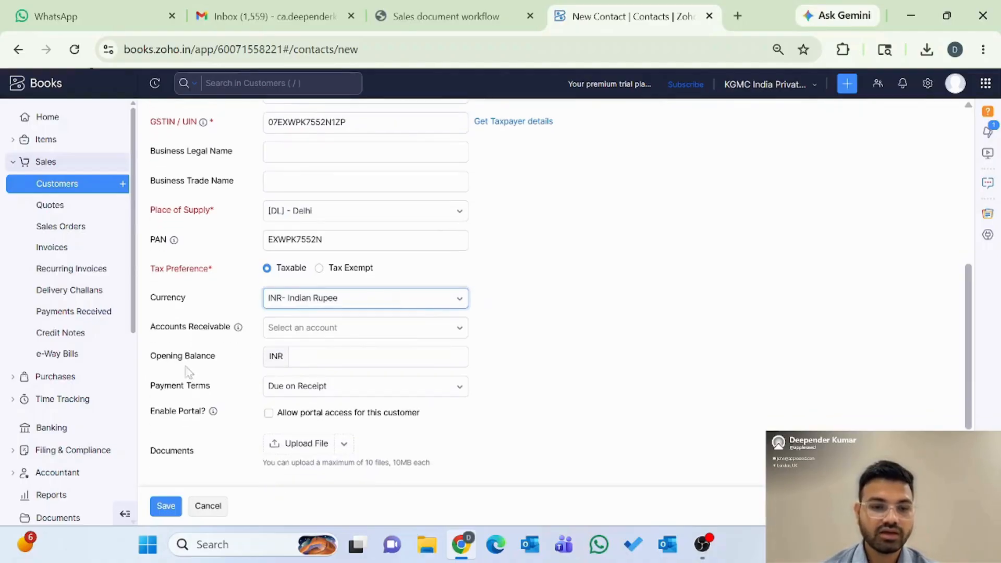
click(419, 328)
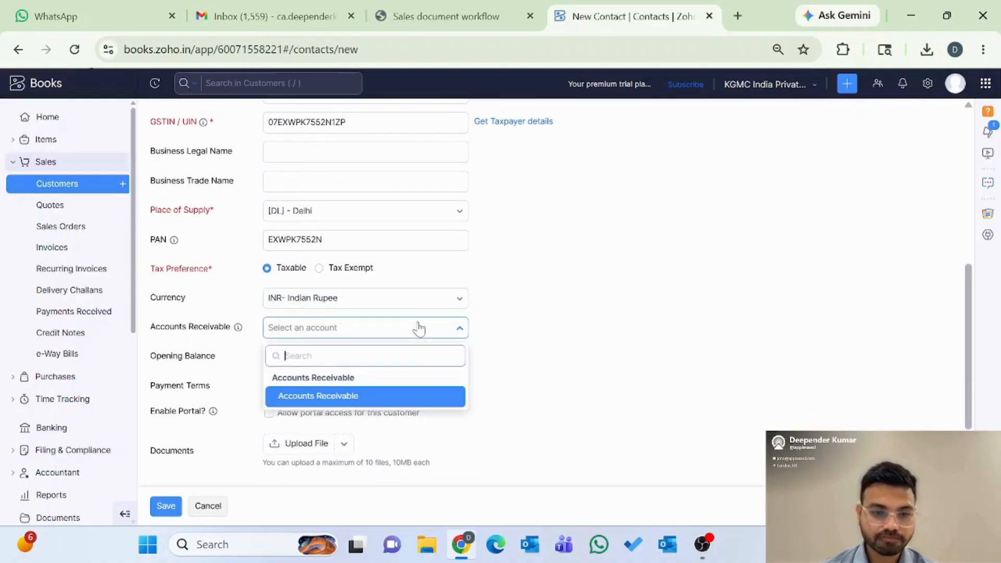
click(339, 397)
click(355, 357)
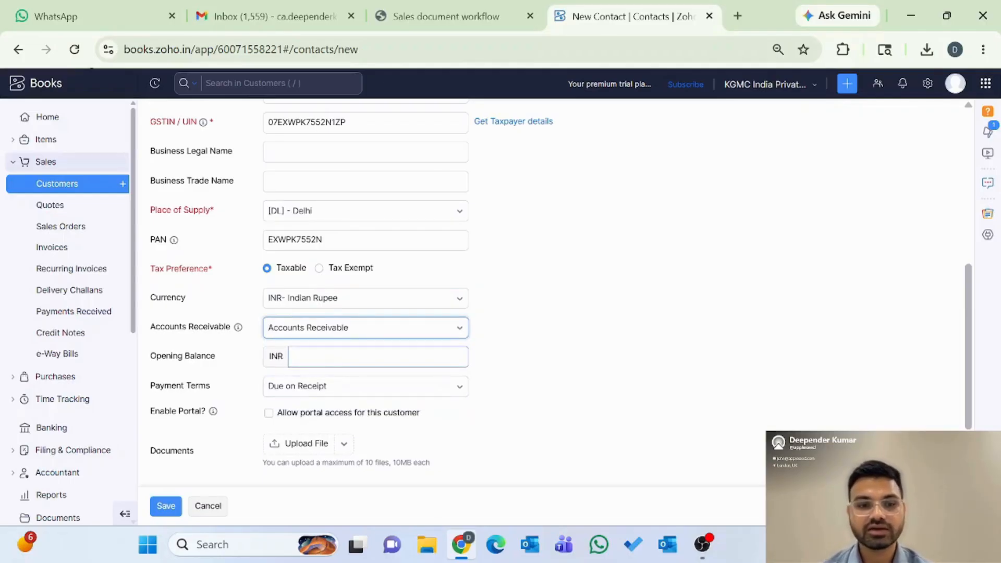
click(607, 252)
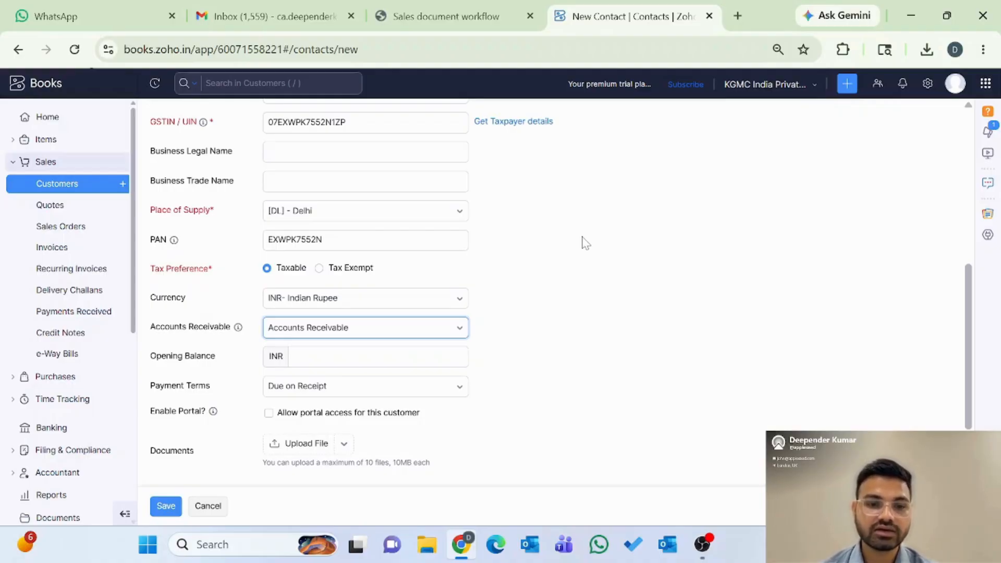
click(396, 357)
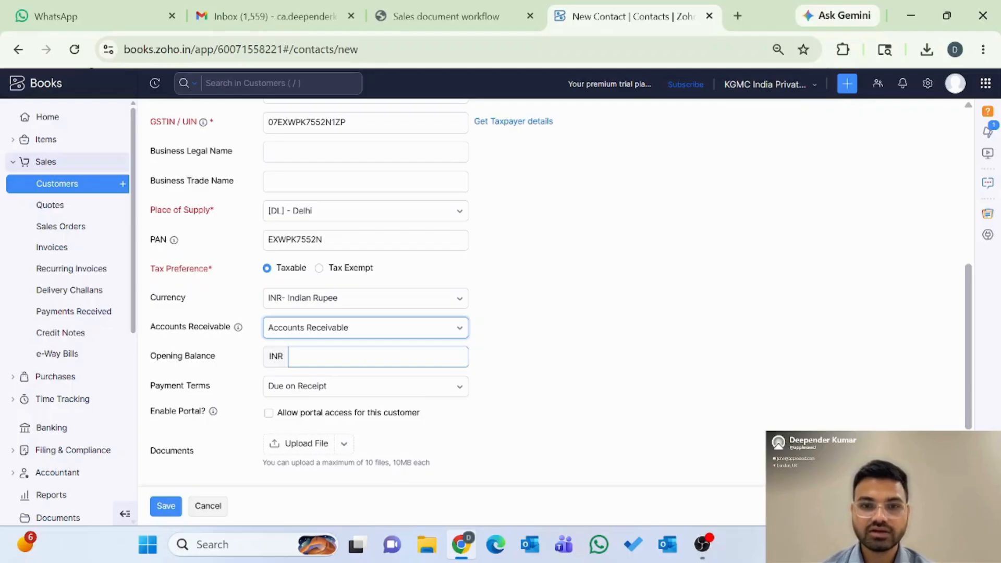
scroll(559, 364, down, 1)
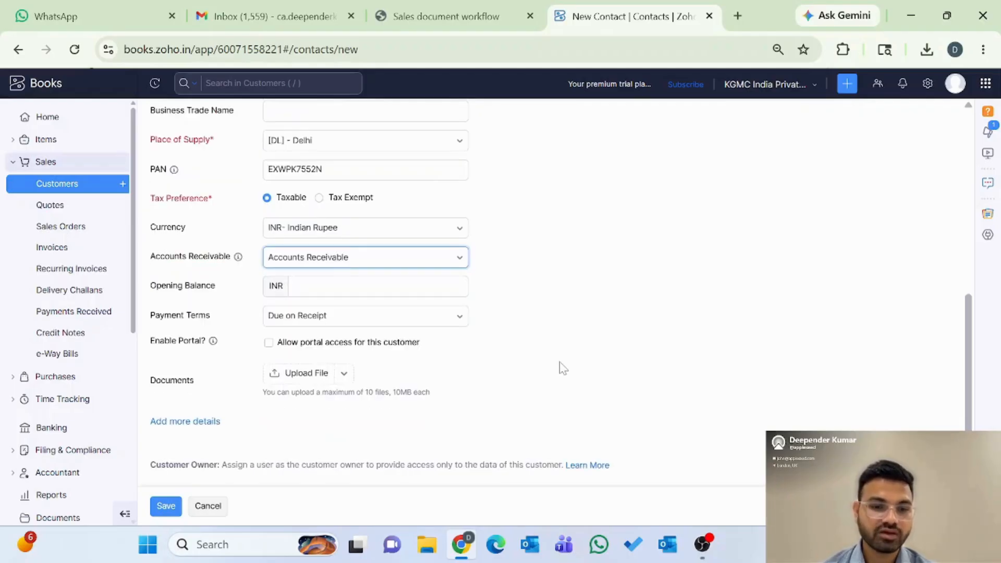
Step: Keep Due on Receipt payment terms and reveal the extra fields like Website, Department and Designation
click(413, 324)
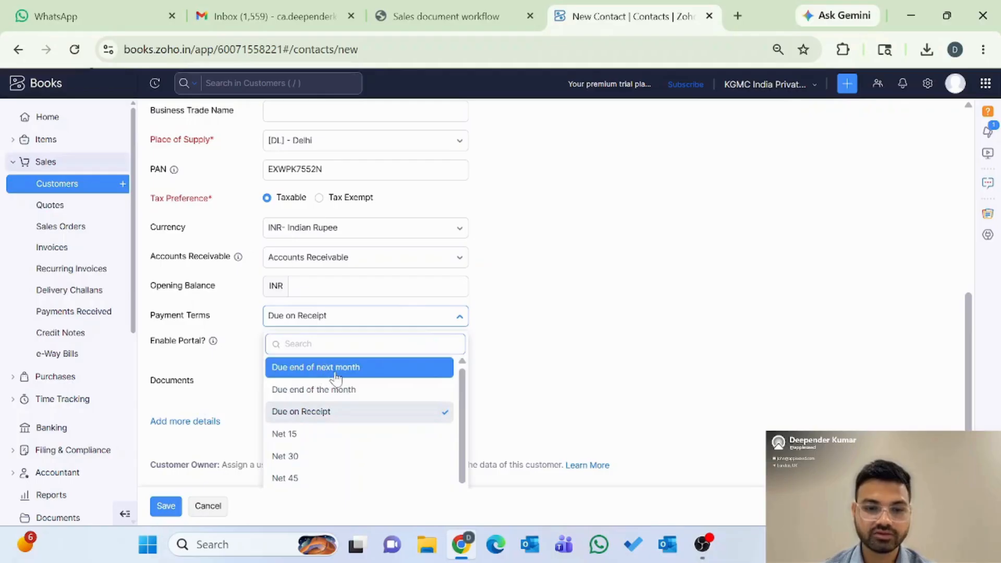
scroll(342, 434, down, 2)
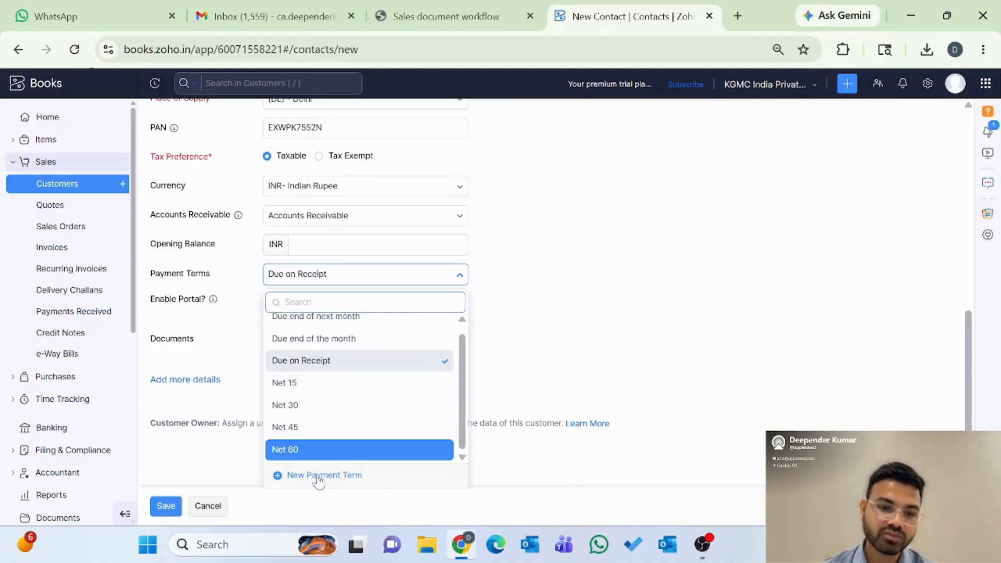
click(314, 363)
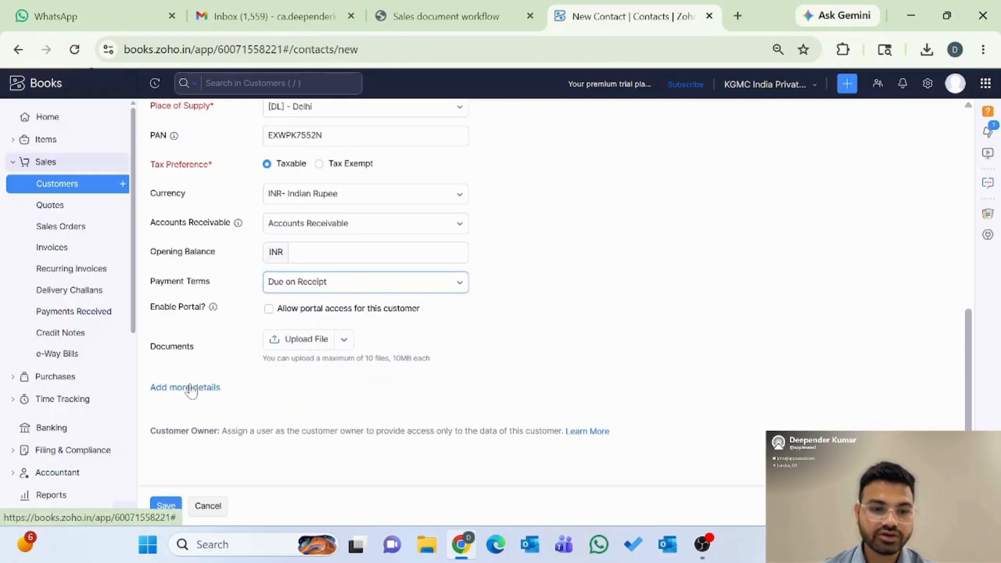
click(213, 387)
scroll(282, 415, down, 1)
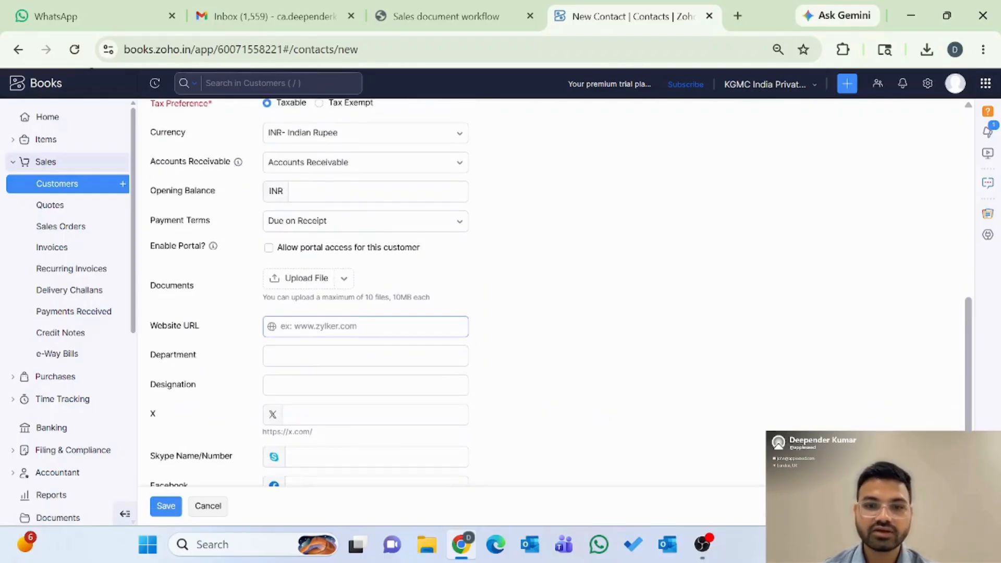
scroll(346, 407, down, 2)
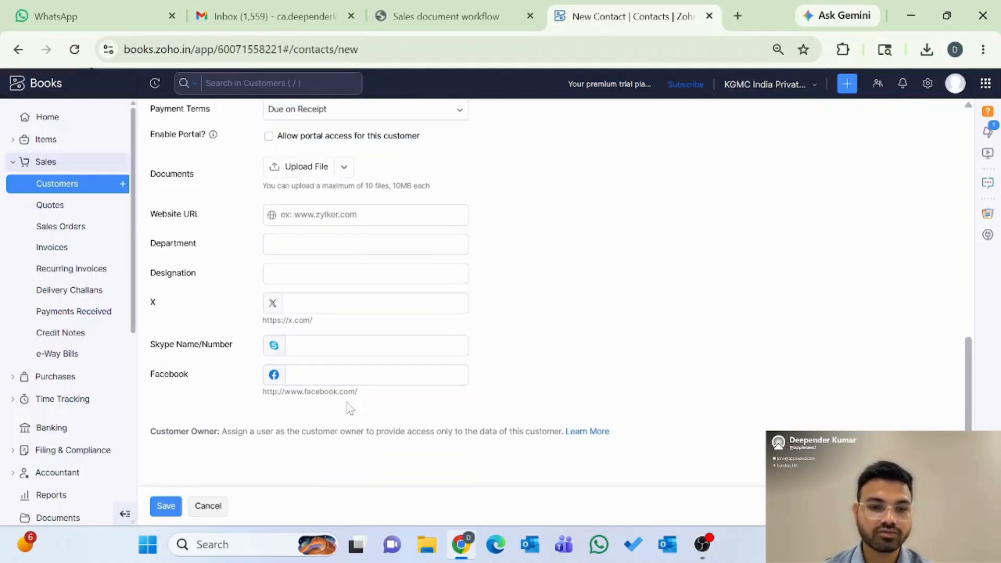
scroll(348, 408, up, 10)
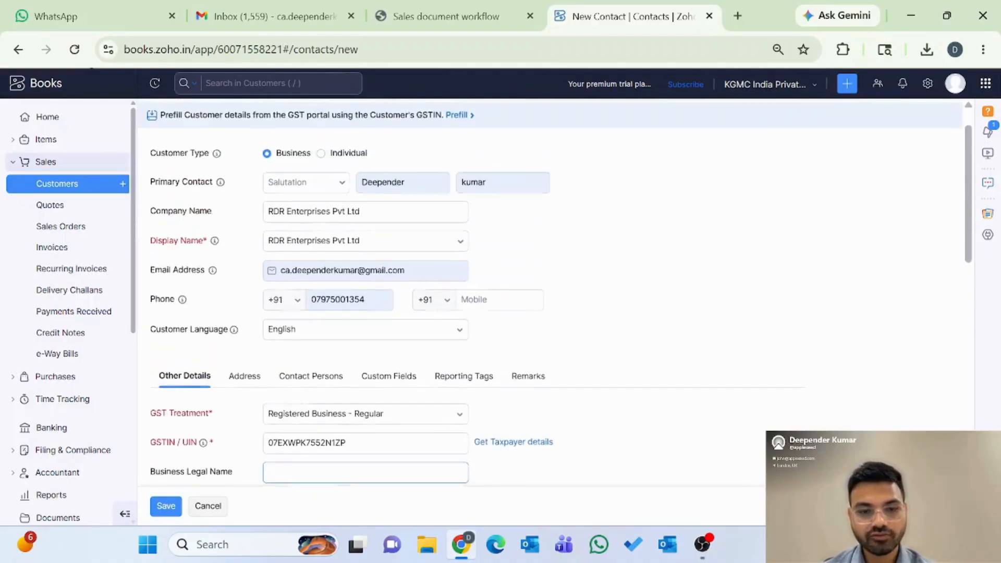
Step: Review the customer's billing and shipping address fields
click(247, 377)
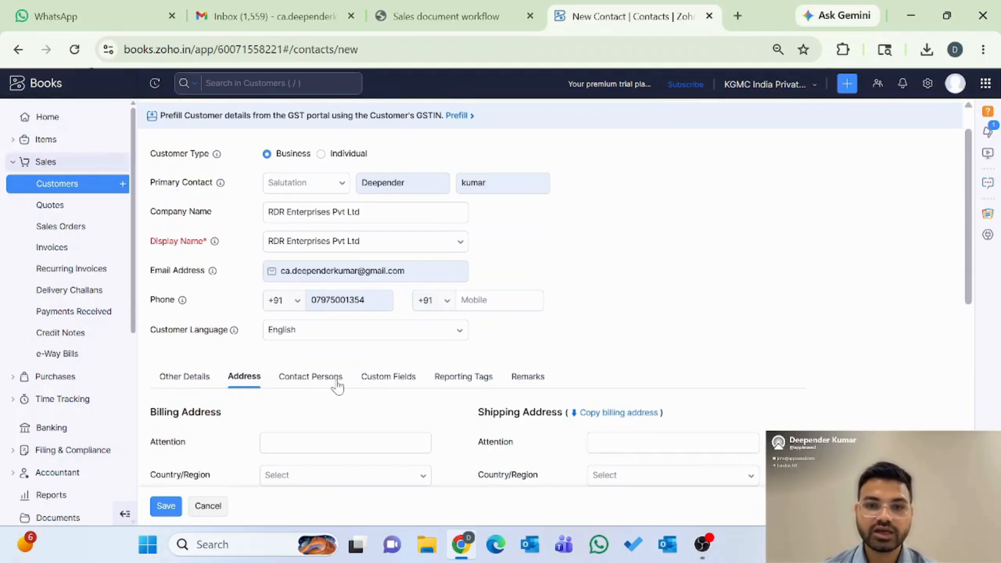
scroll(358, 411, down, 1)
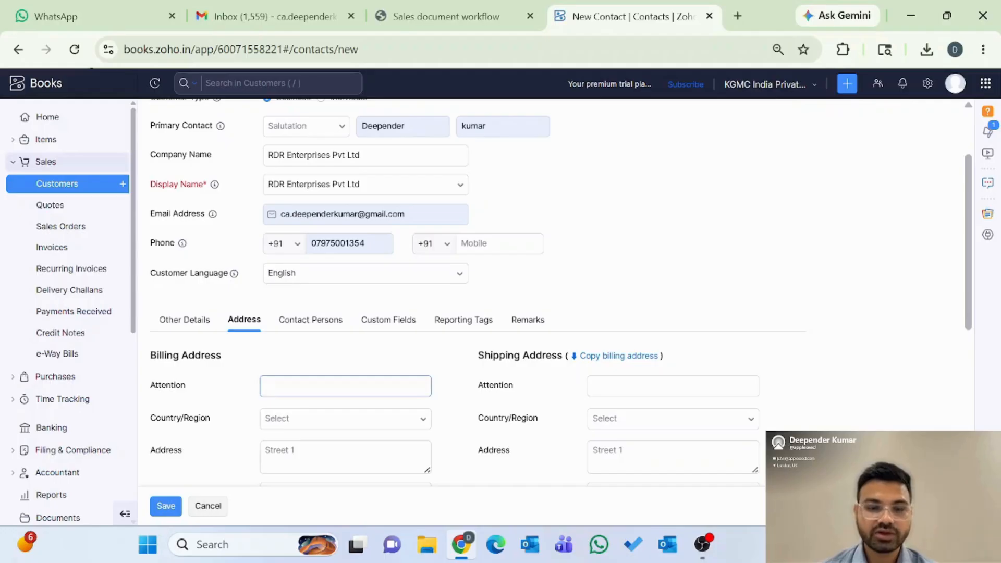
scroll(344, 389, down, 1)
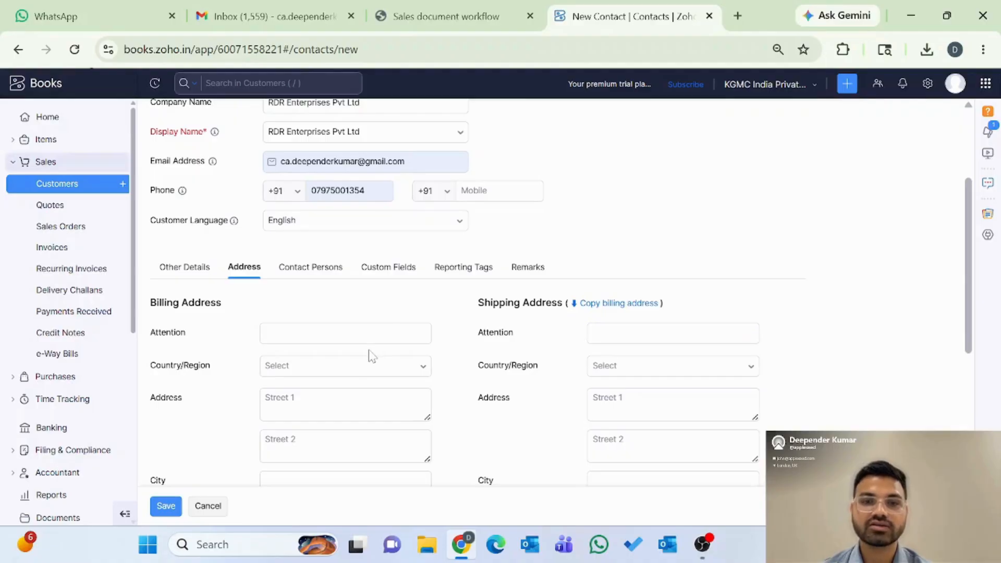
scroll(371, 356, down, 5)
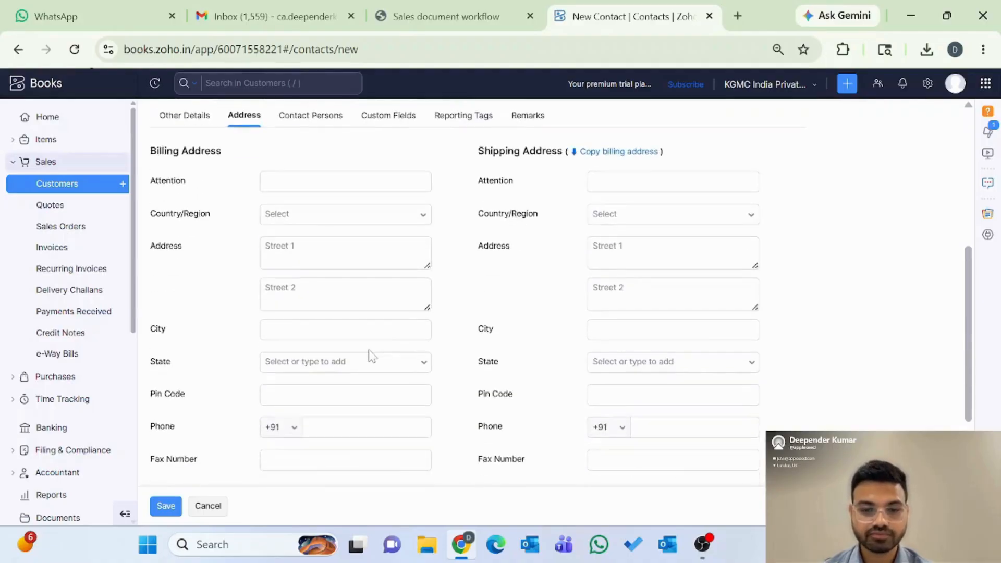
scroll(371, 356, up, 7)
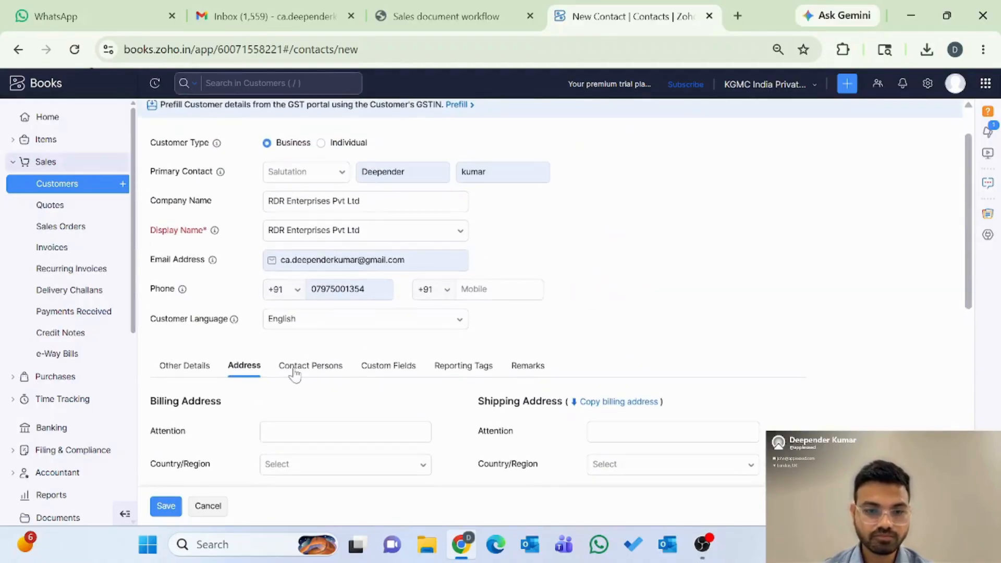
Step: Add a contact person row, then check the Custom Fields, Reporting Tags and Remarks sections
click(301, 366)
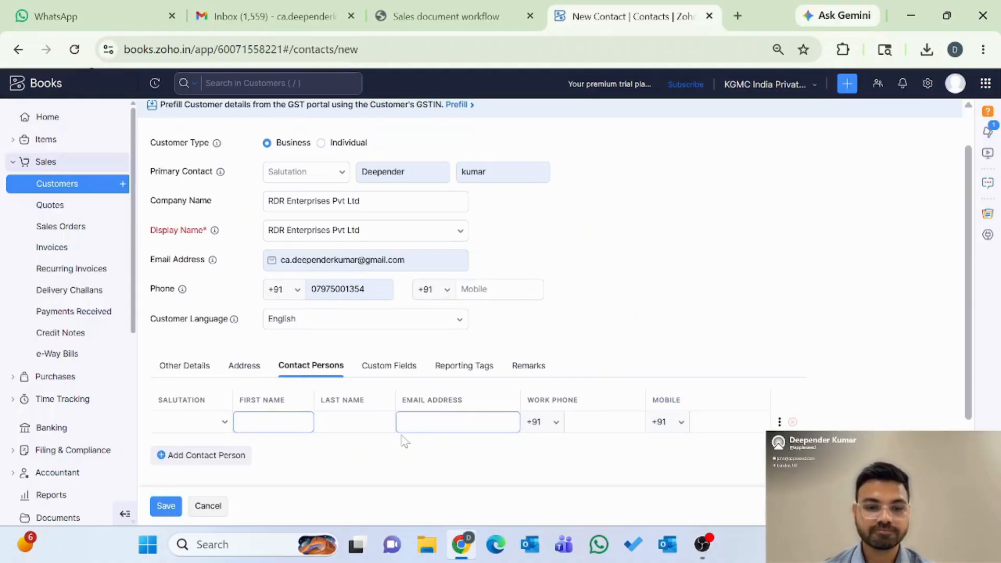
scroll(405, 441, down, 2)
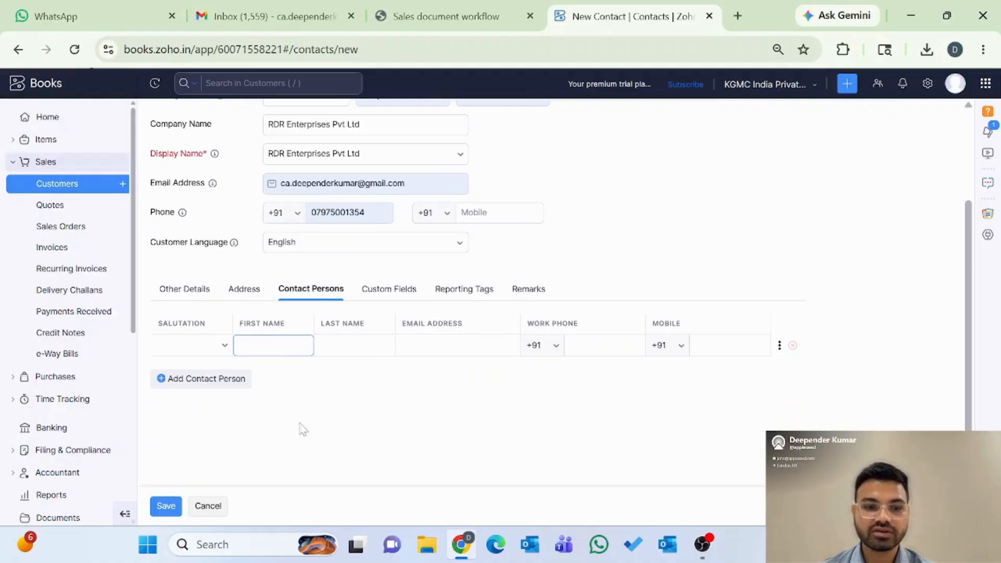
click(198, 384)
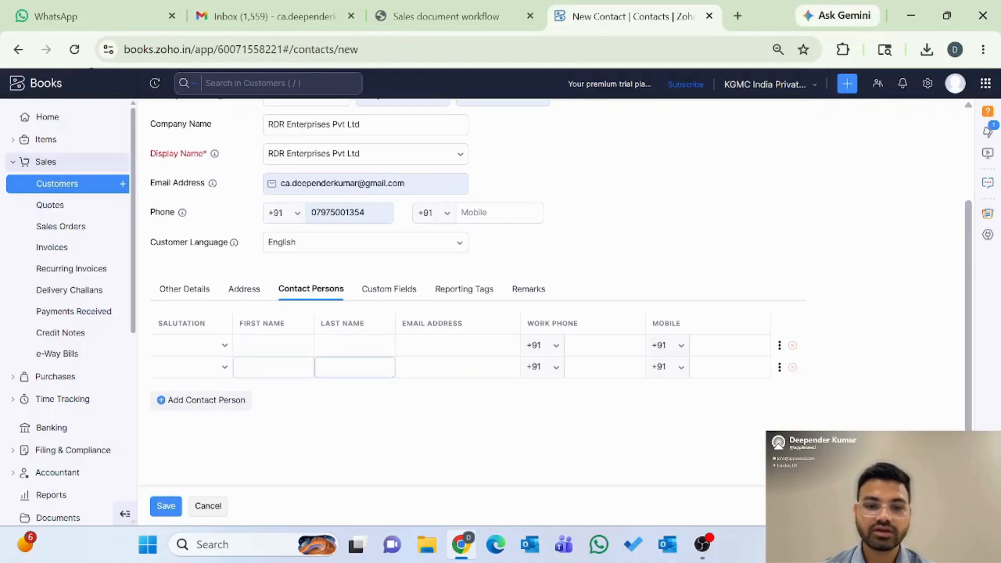
click(394, 297)
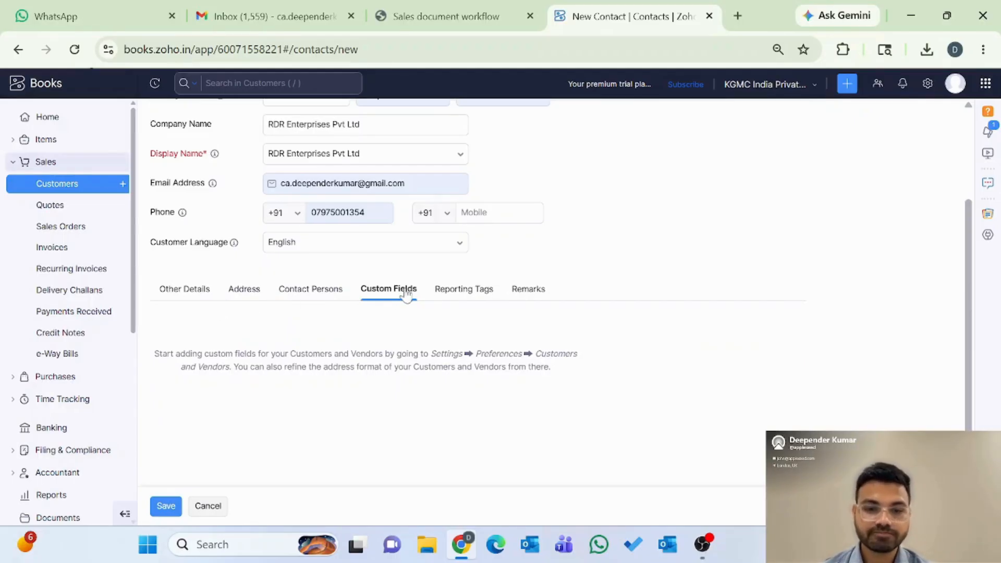
click(468, 295)
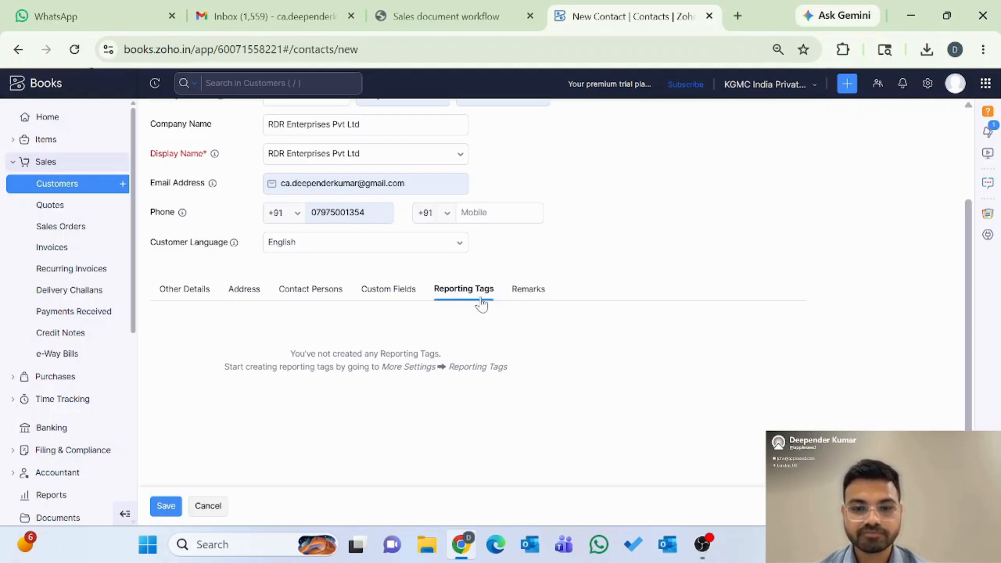
click(526, 296)
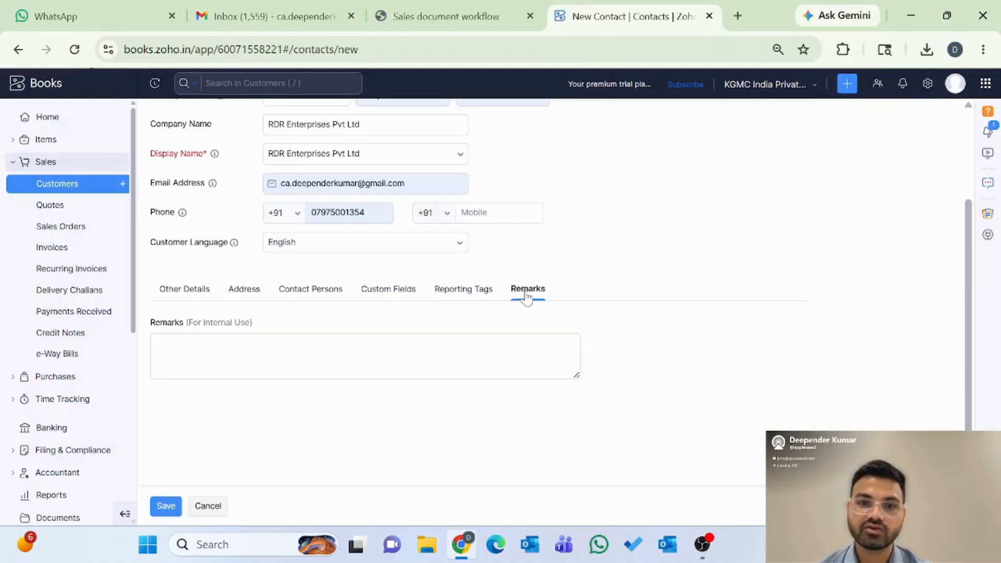
scroll(363, 427, down, 1)
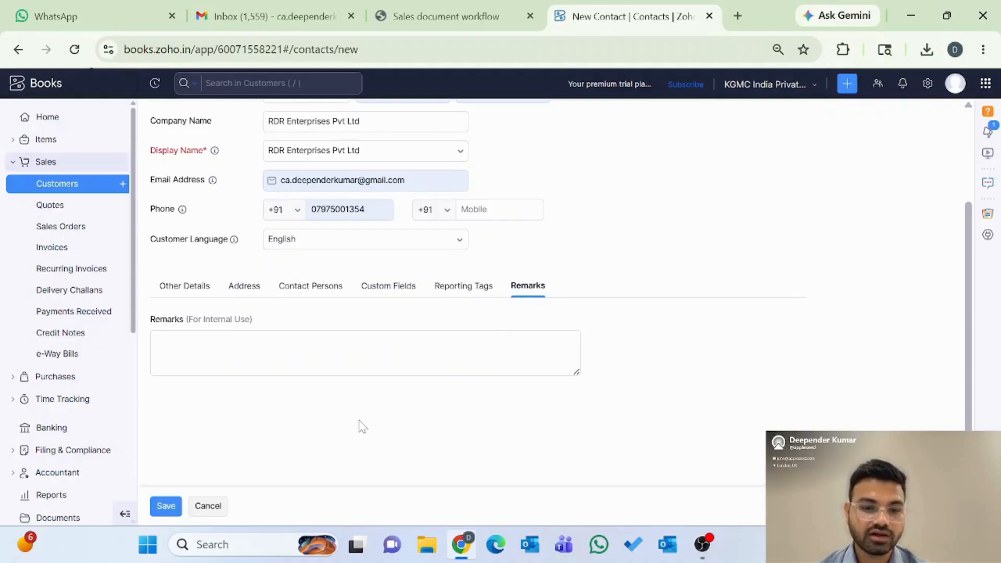
Step: Save RDR Enterprises Pvt Ltd, check the customer list's actions menu, and open the new record
click(167, 508)
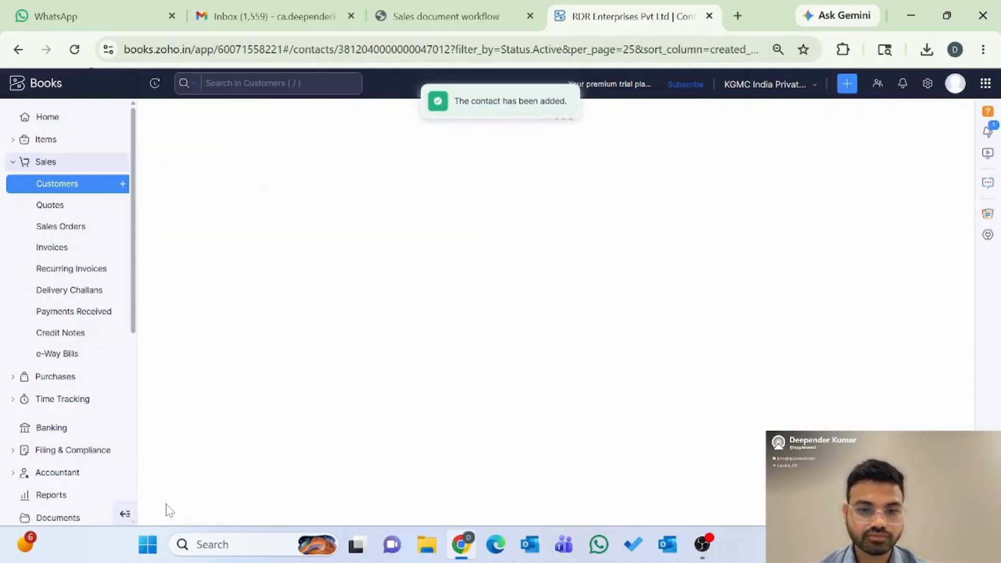
click(46, 187)
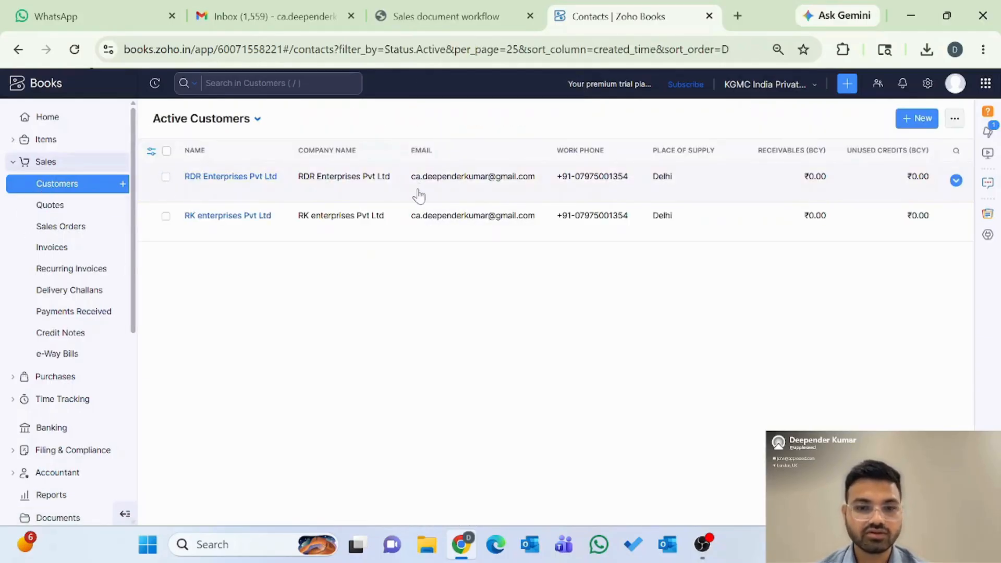
click(953, 120)
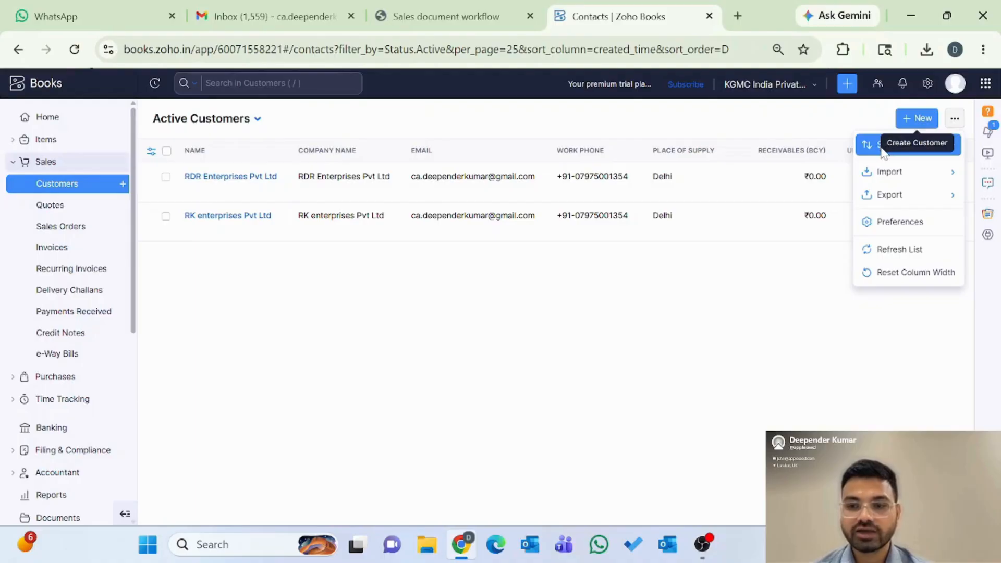
mouse_move(880, 153)
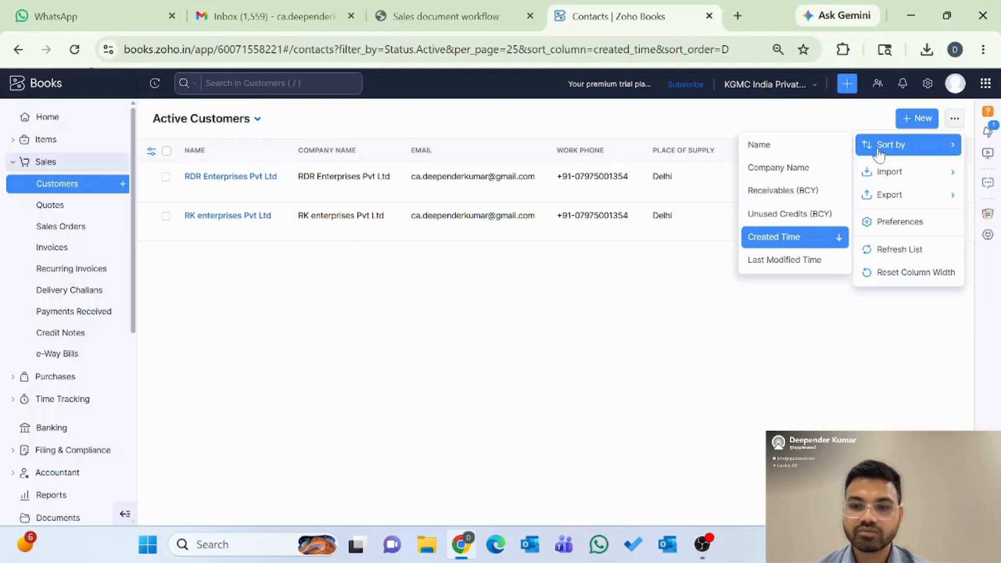
mouse_move(890, 179)
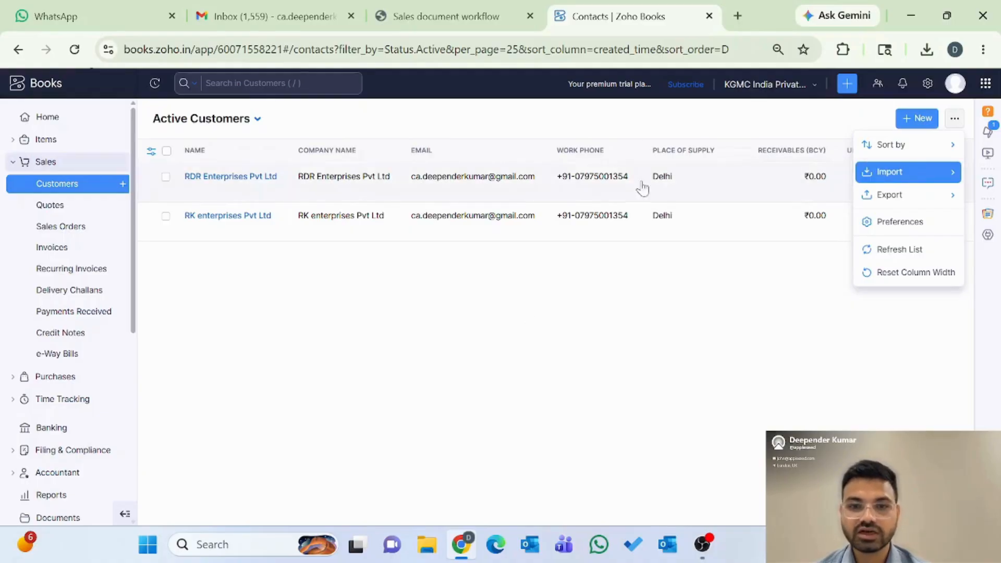
mouse_move(894, 198)
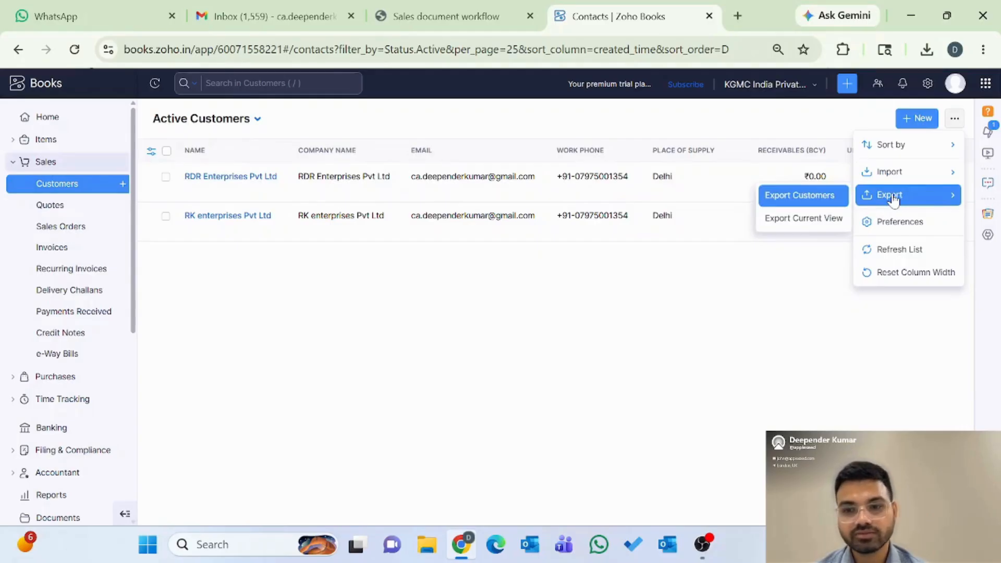
click(605, 319)
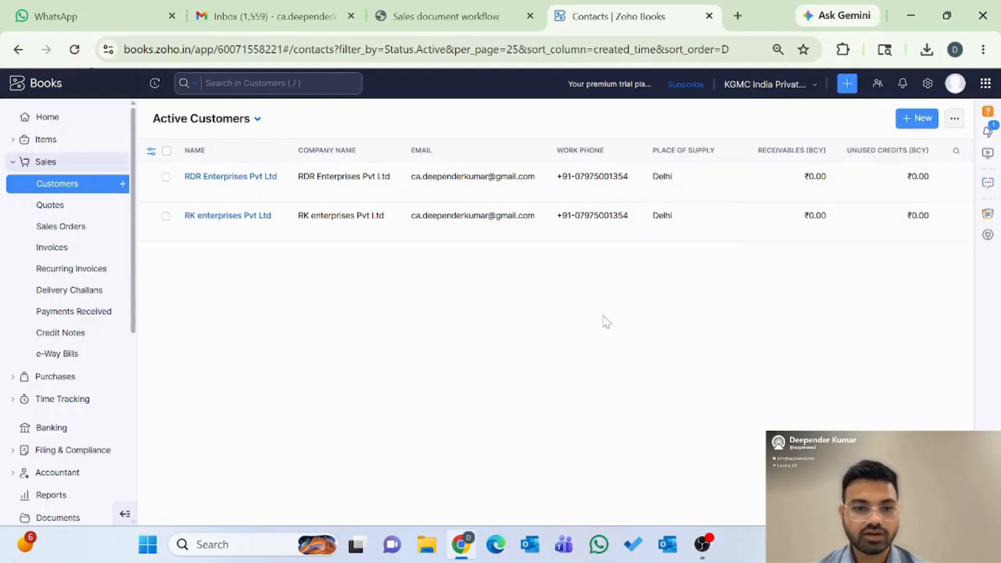
click(230, 179)
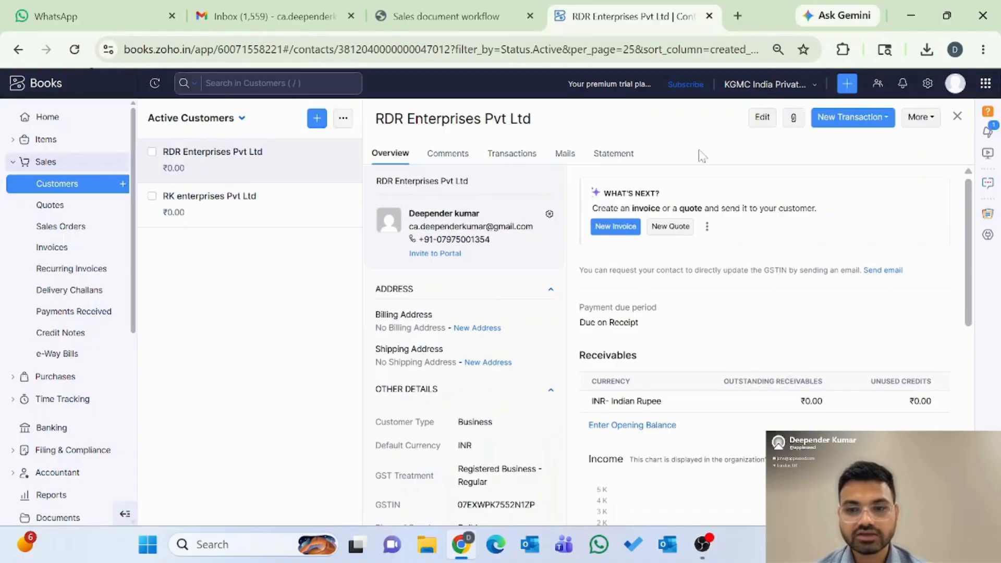
Step: Re-save RDR Enterprises Pvt Ltd's details unchanged and view its empty Transactions page
click(763, 119)
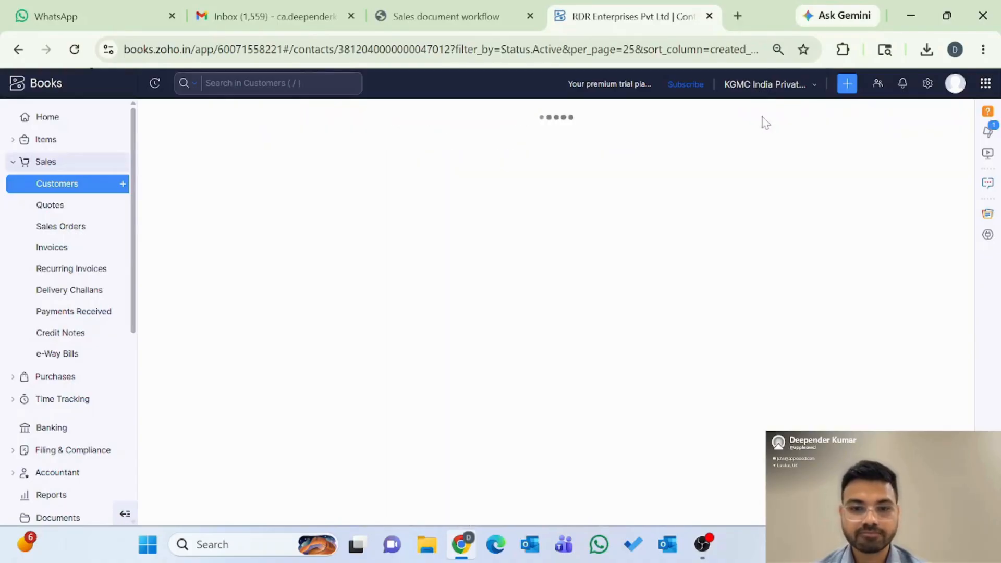
scroll(594, 360, down, 2)
scroll(607, 362, down, 6)
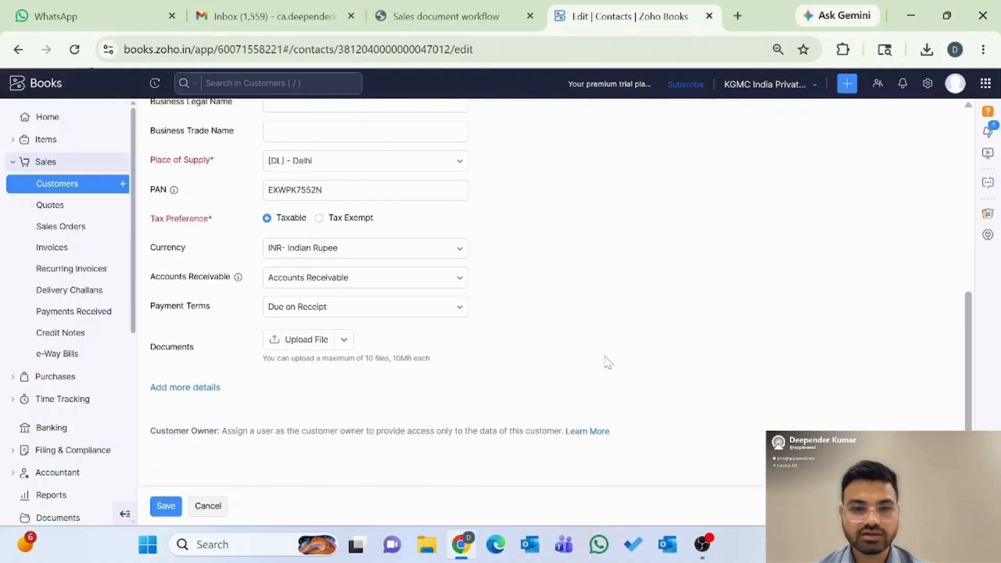
click(165, 507)
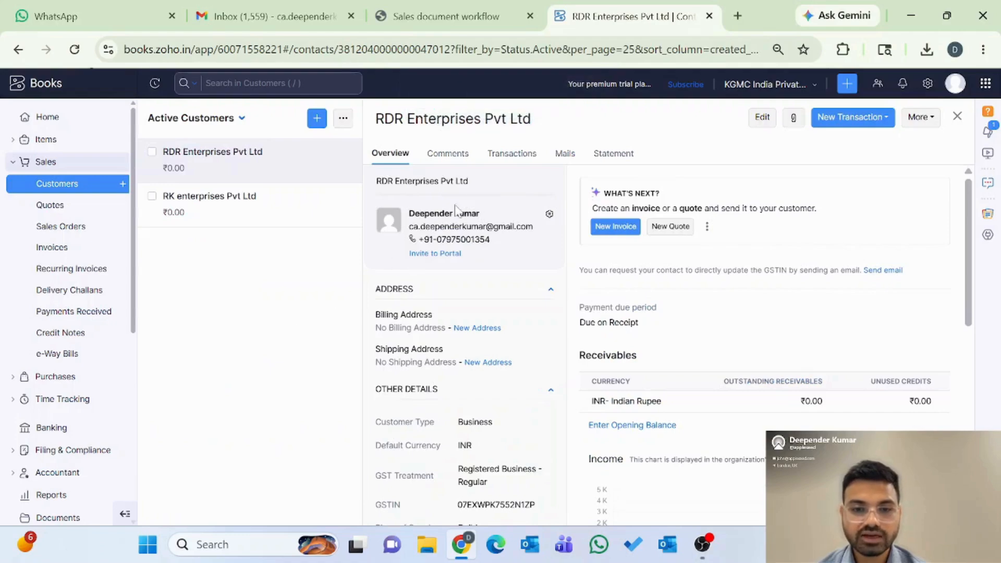
click(520, 155)
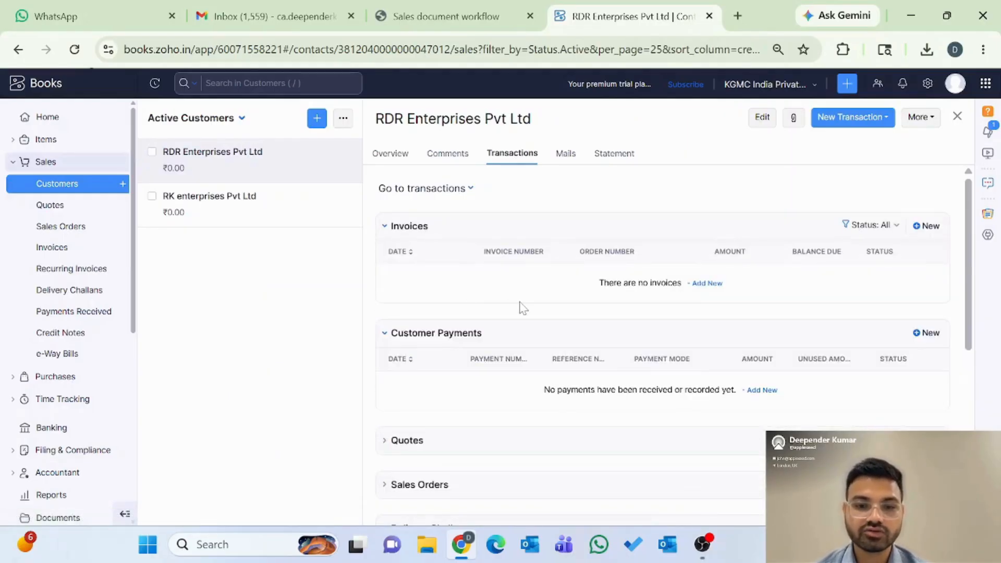
Step: Check that RDR Enterprises Pvt Ltd has no transactions, mails or statement entries, then view all quotes
scroll(520, 306, down, 1)
scroll(437, 323, down, 1)
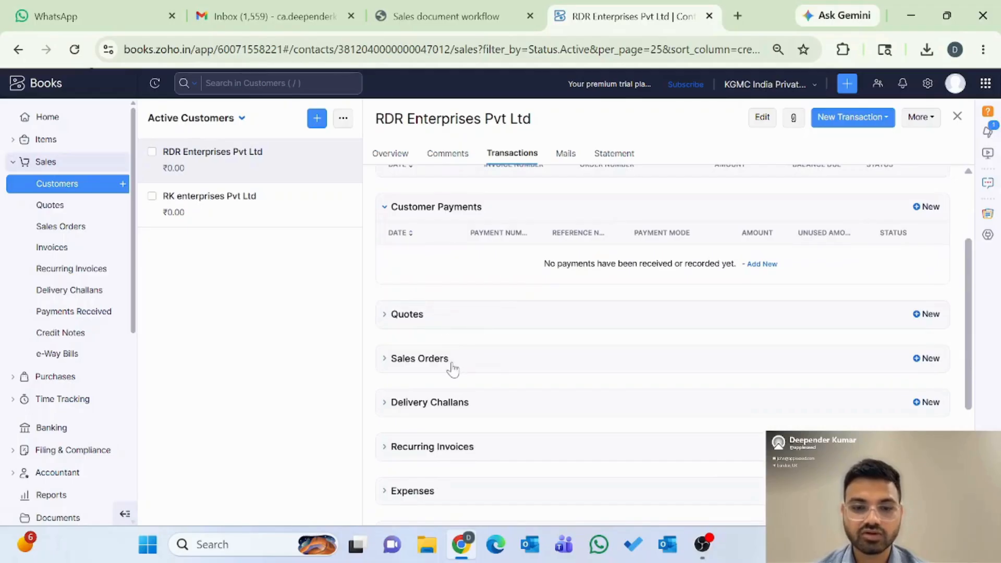
scroll(479, 422, up, 2)
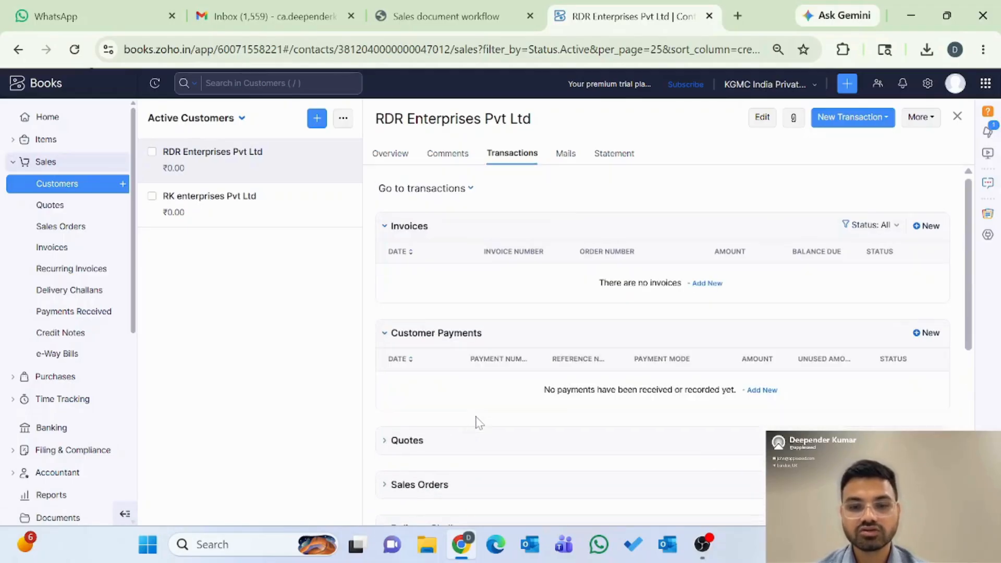
click(568, 155)
click(610, 160)
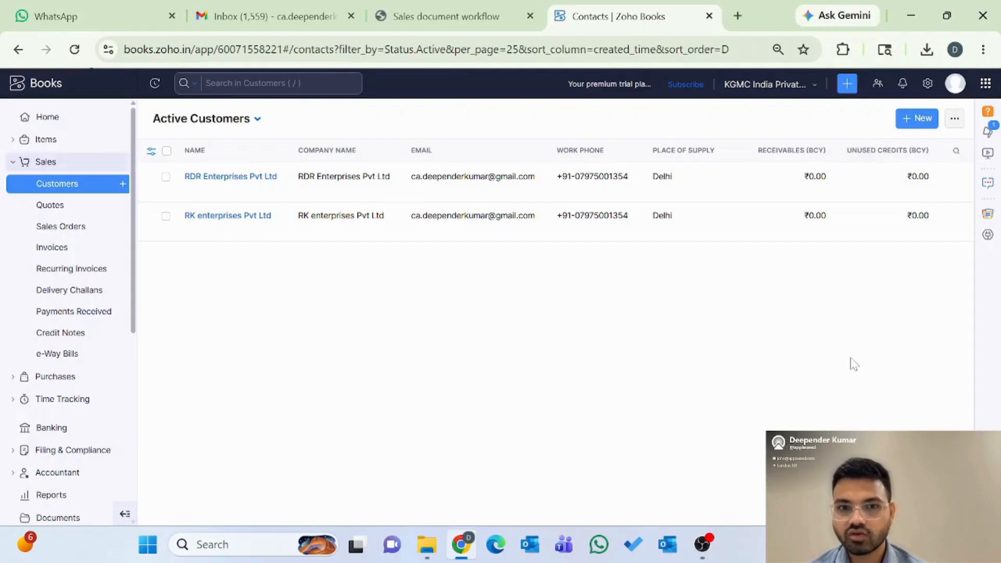
click(58, 209)
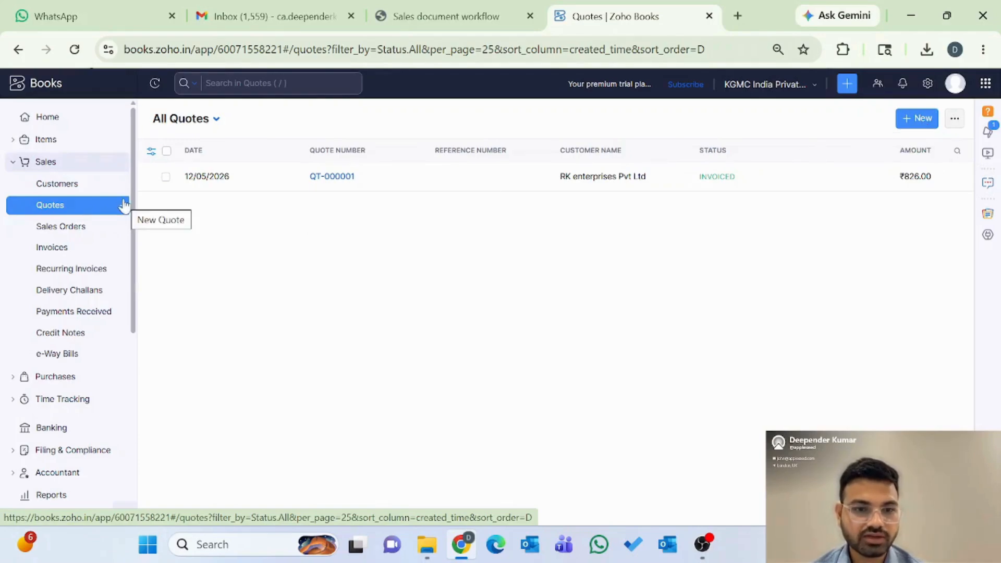
Step: Start a new quote with RDR Enterprises Pvt Ltd chosen as the customer
click(916, 125)
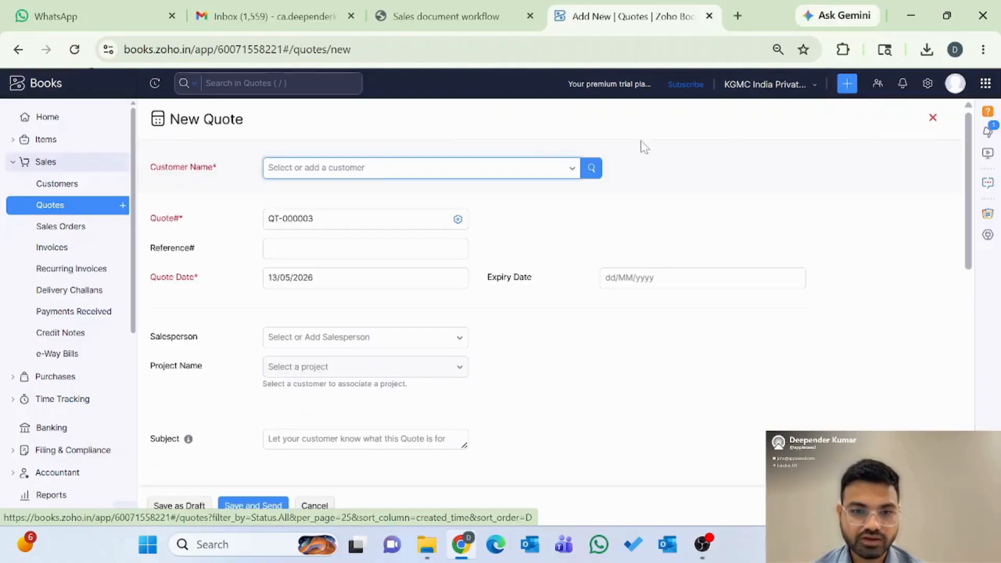
scroll(495, 370, down, 10)
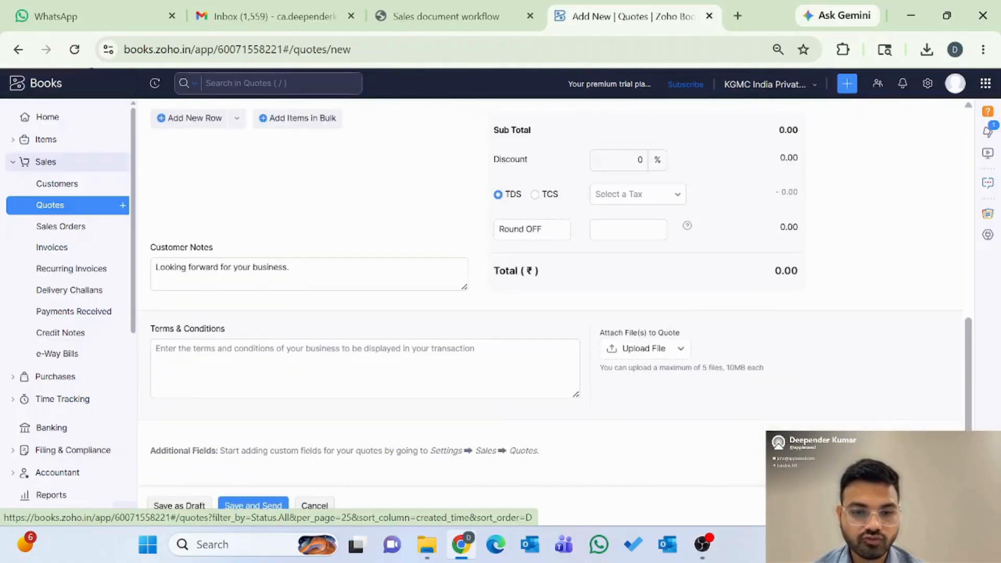
scroll(495, 370, up, 10)
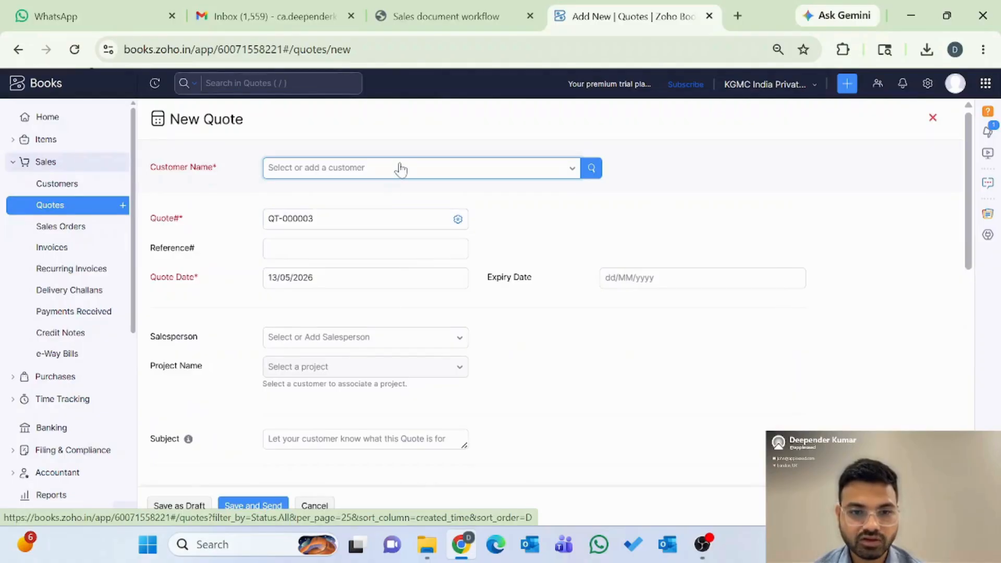
click(401, 169)
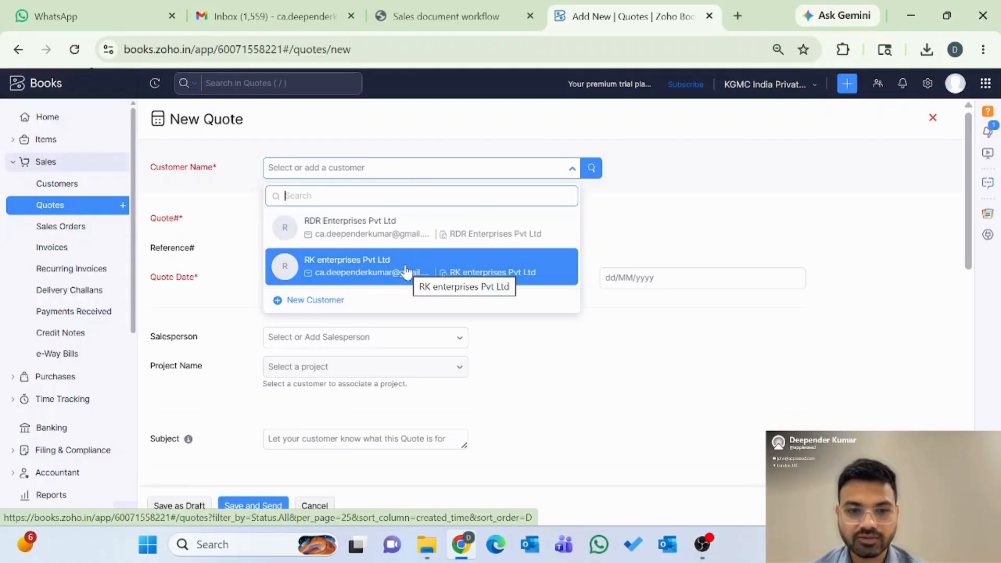
click(375, 234)
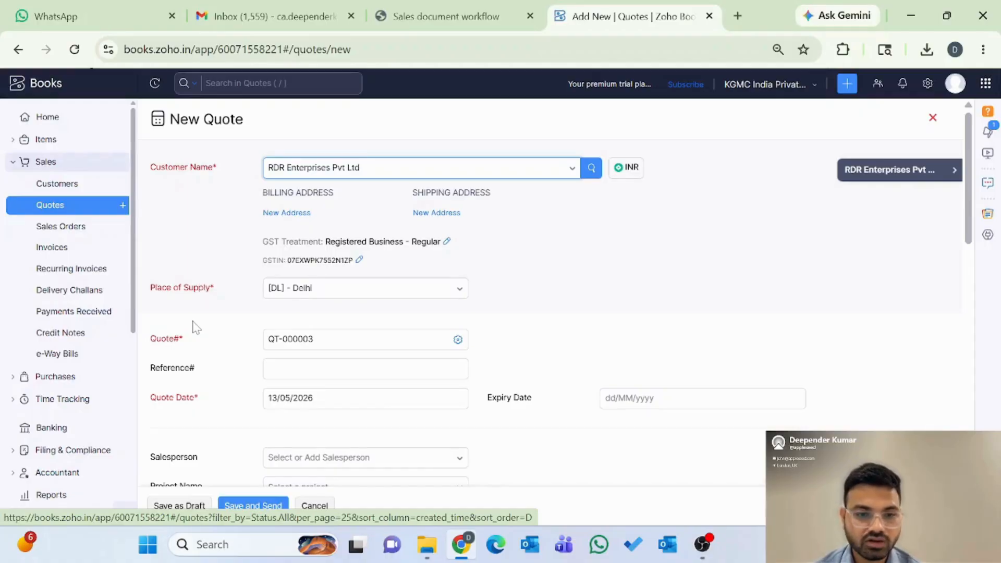
scroll(192, 327, down, 1)
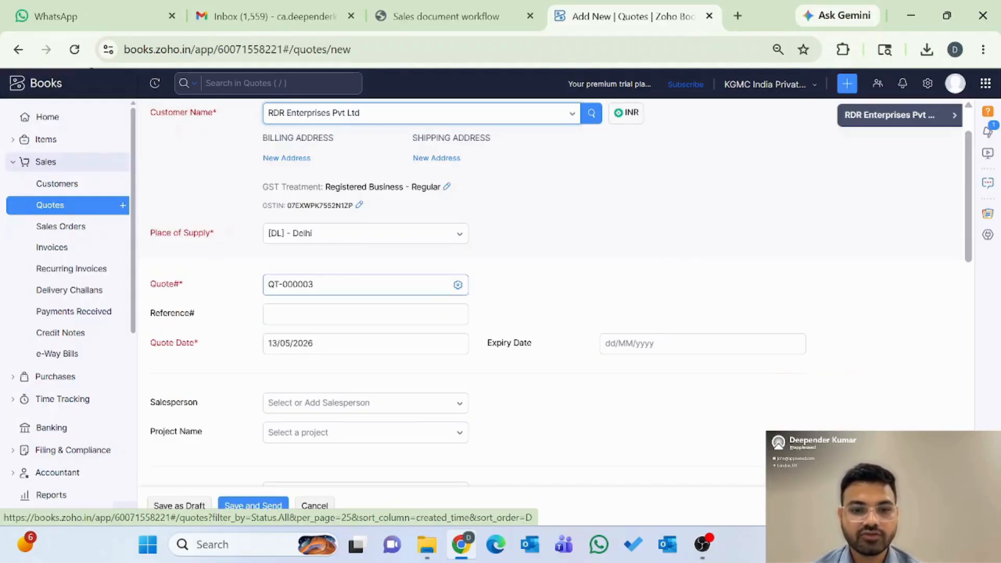
Step: Change the next quote number to 000004 so the quote becomes QT-000004
click(459, 286)
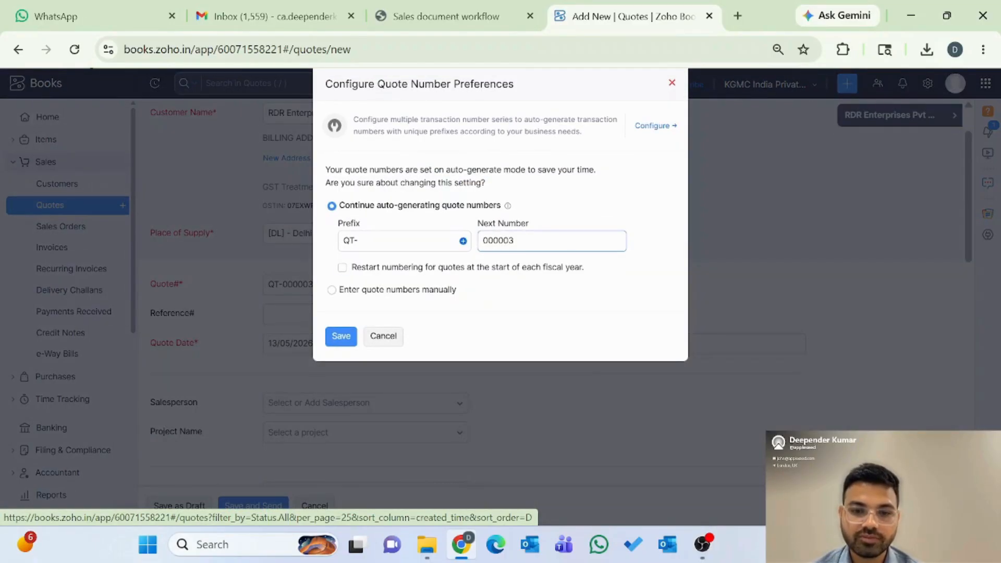
click(521, 241)
key(BackSpace)
text(4)
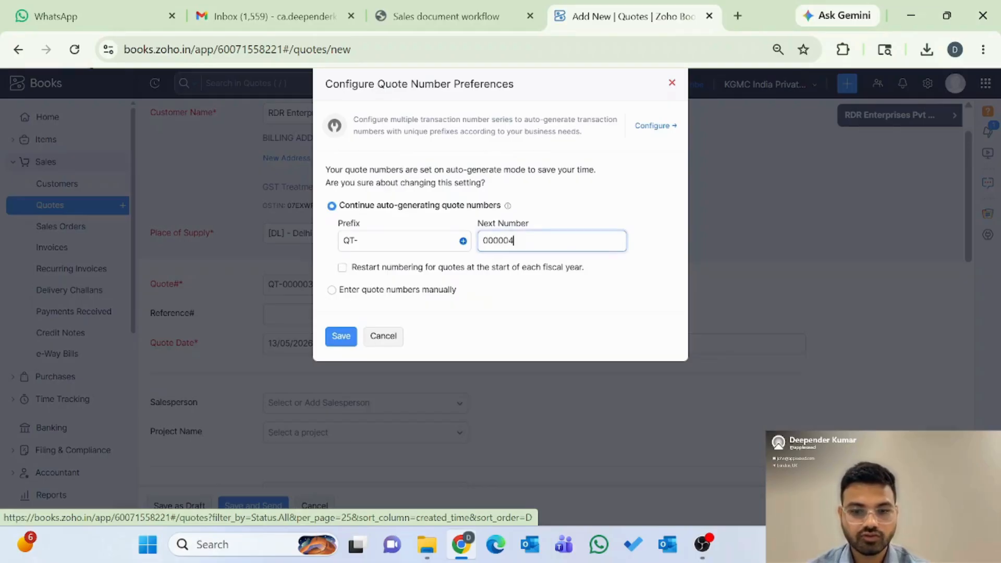
click(340, 336)
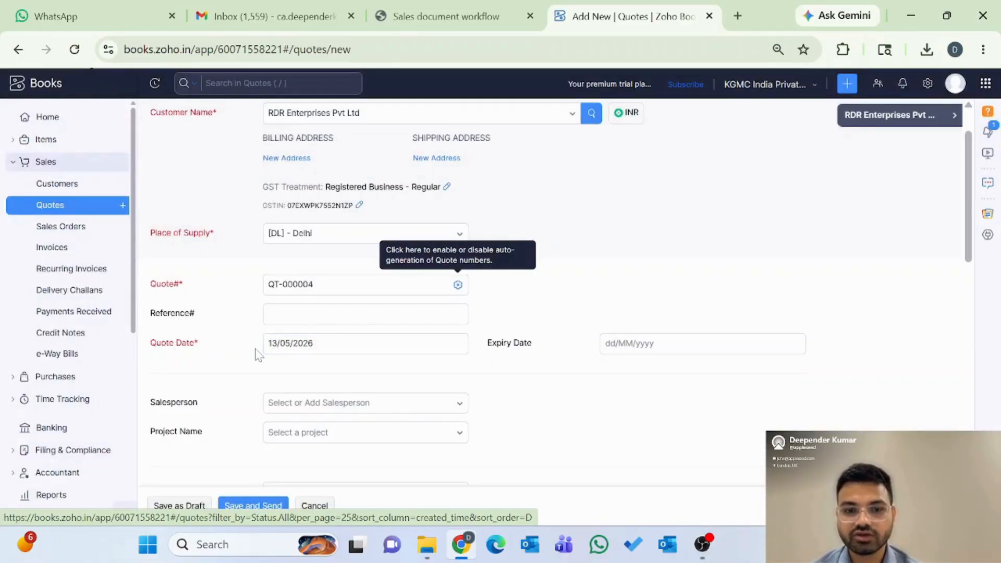
Step: Set the quote's expiry date to 20 May 2026
click(622, 340)
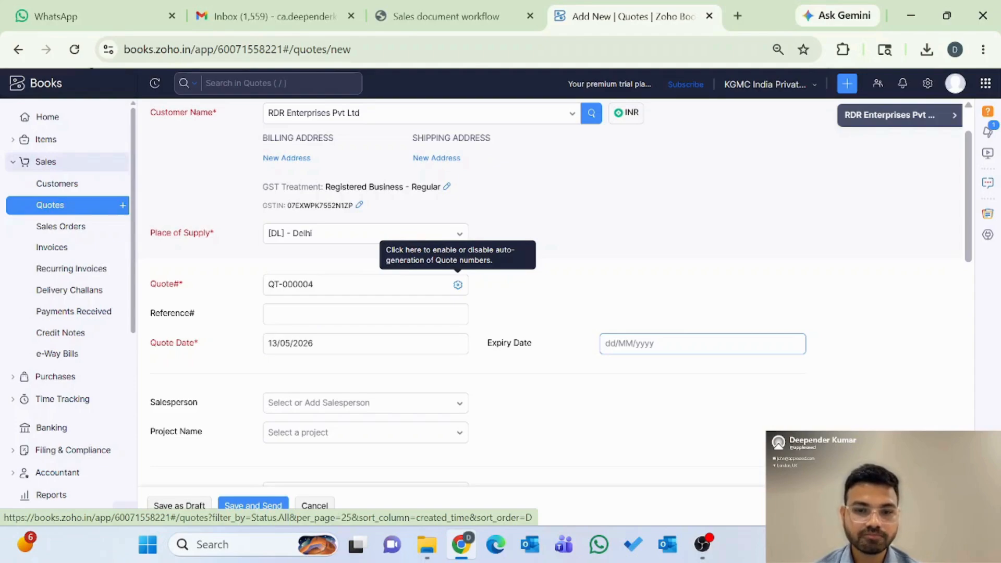
click(638, 344)
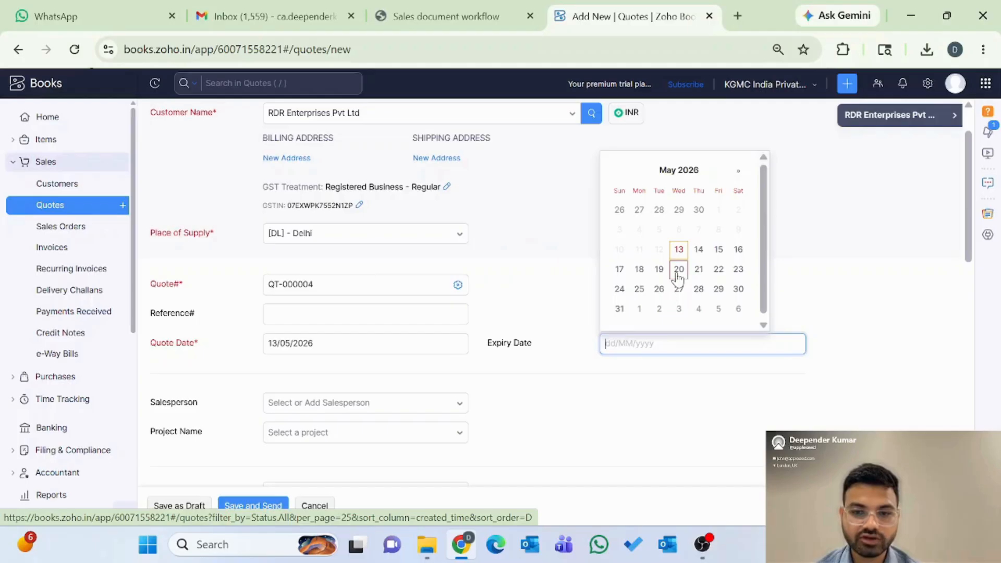
click(678, 271)
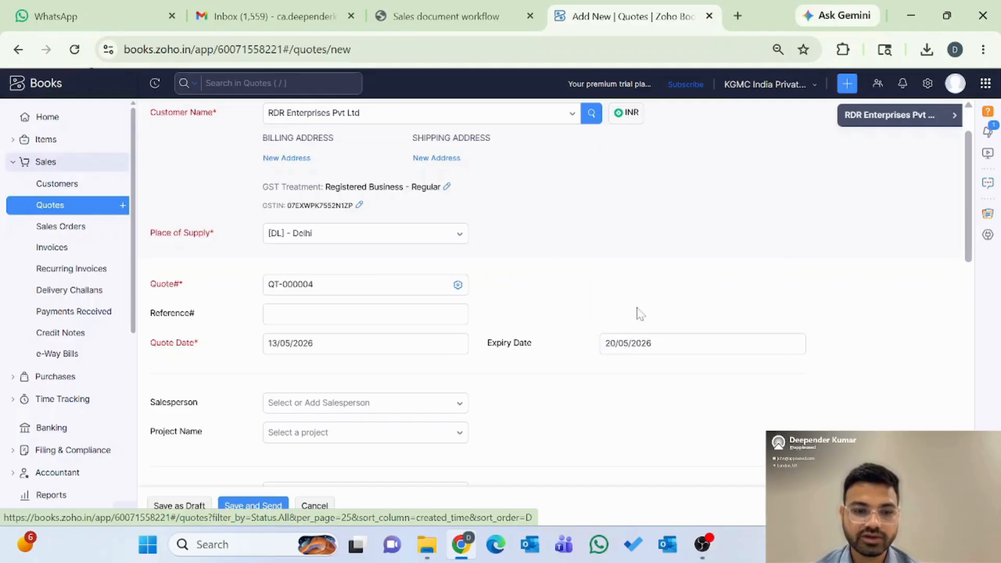
scroll(527, 347, down, 2)
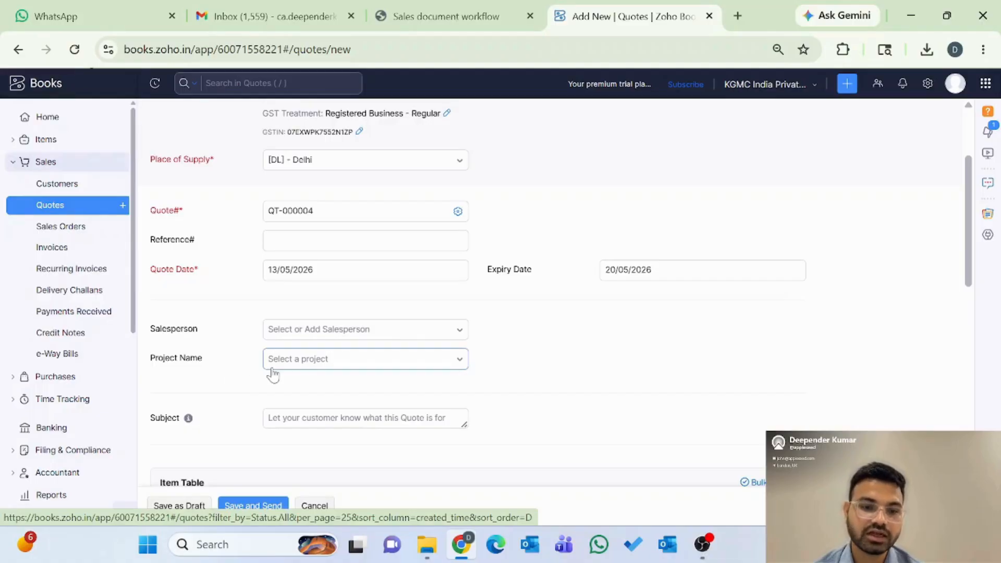
Step: Add 2 units of Motherboard Assembly at 15000 each and delete the empty second item row
scroll(272, 374, down, 3)
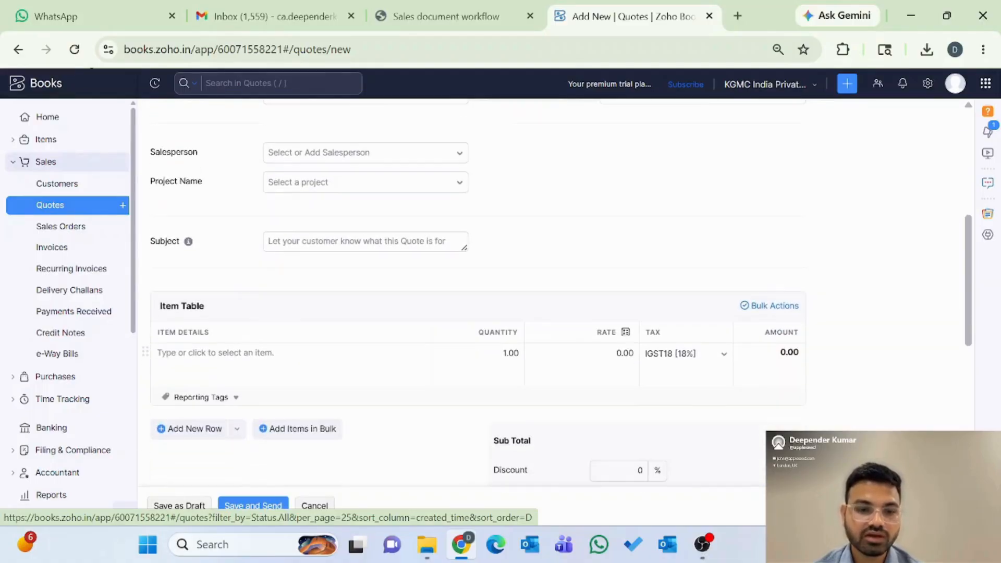
click(228, 348)
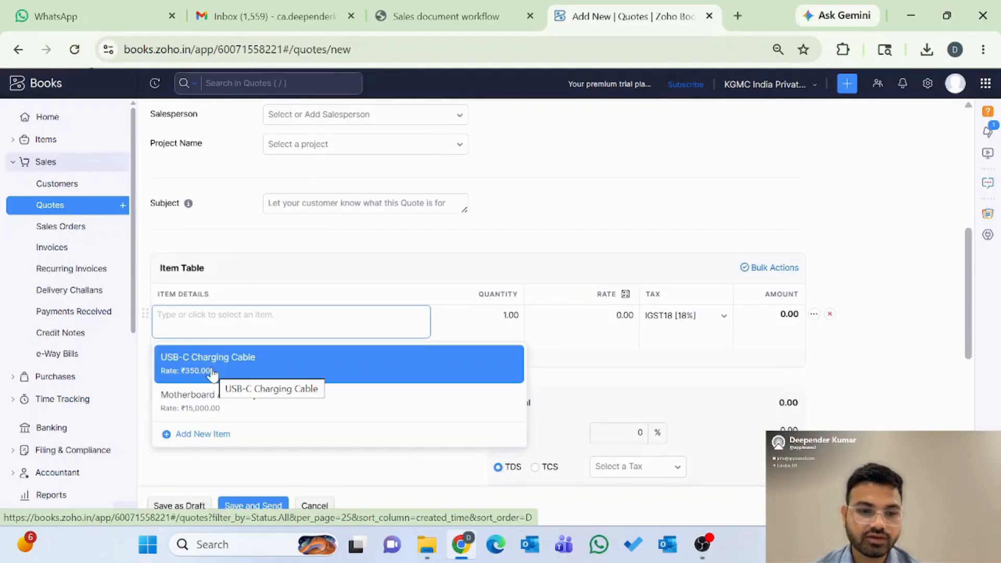
click(194, 410)
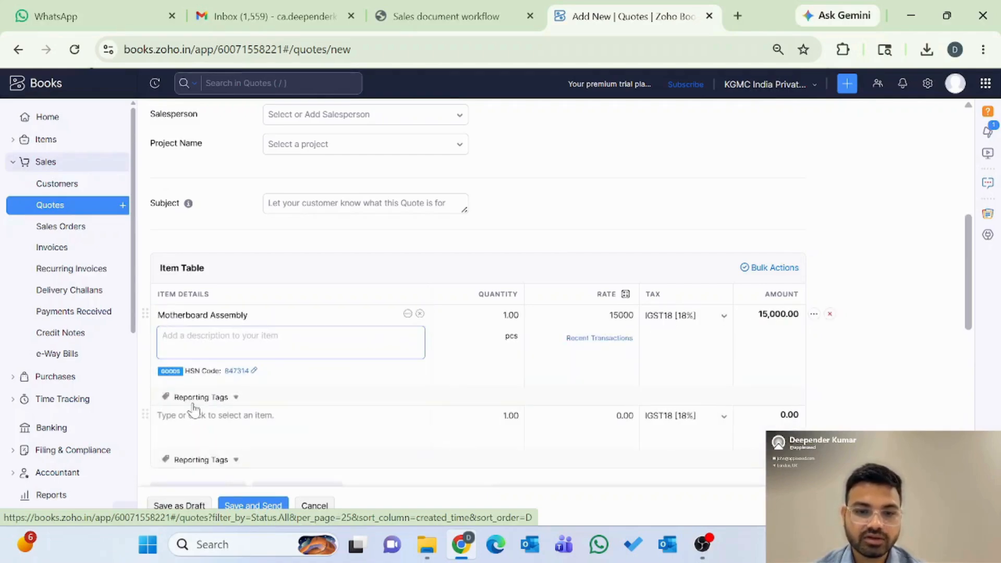
click(506, 315)
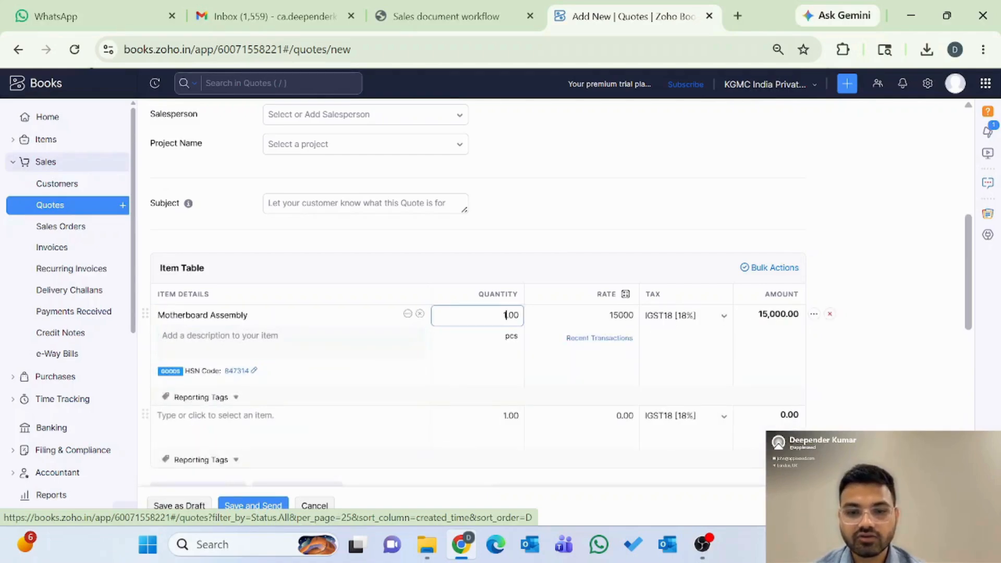
key(BackSpace)
text(2)
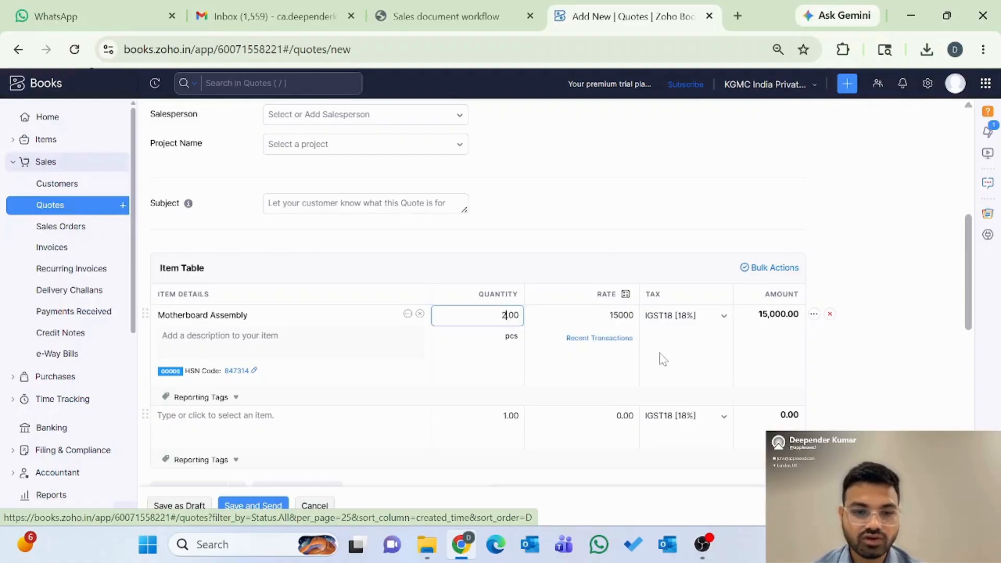
scroll(659, 355, down, 1)
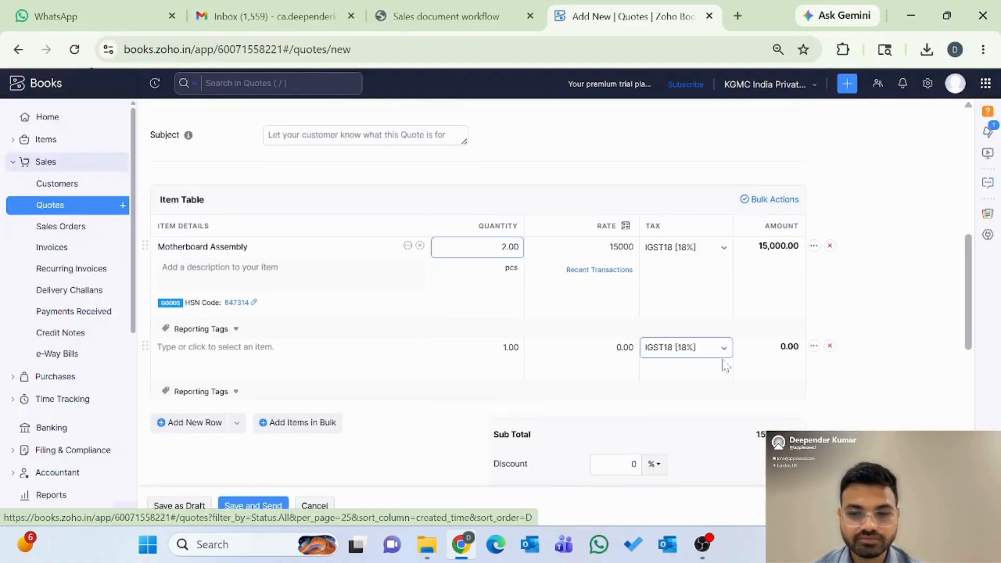
click(830, 348)
click(830, 346)
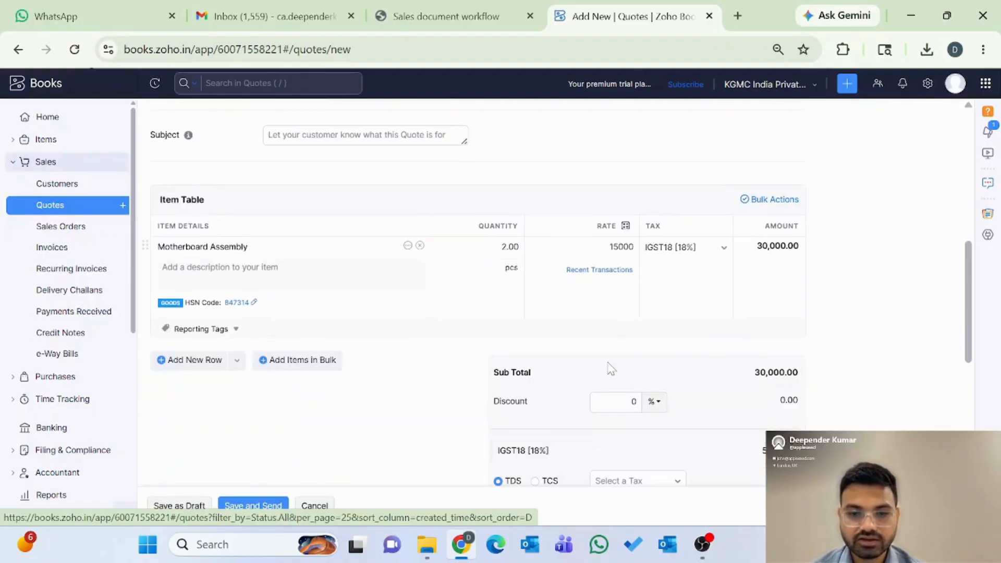
scroll(715, 361, down, 2)
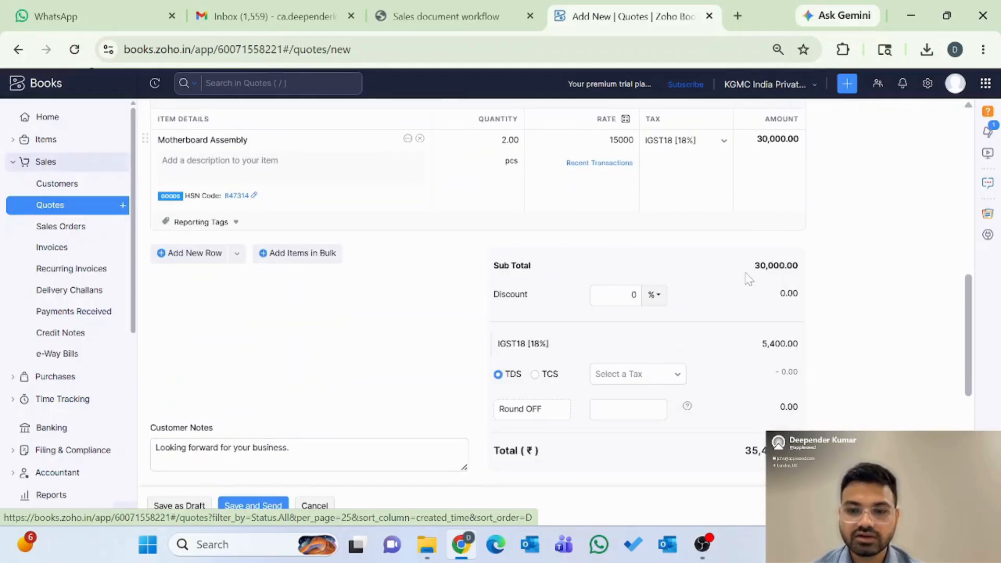
Step: Look at the discount type options without applying any discount
click(520, 295)
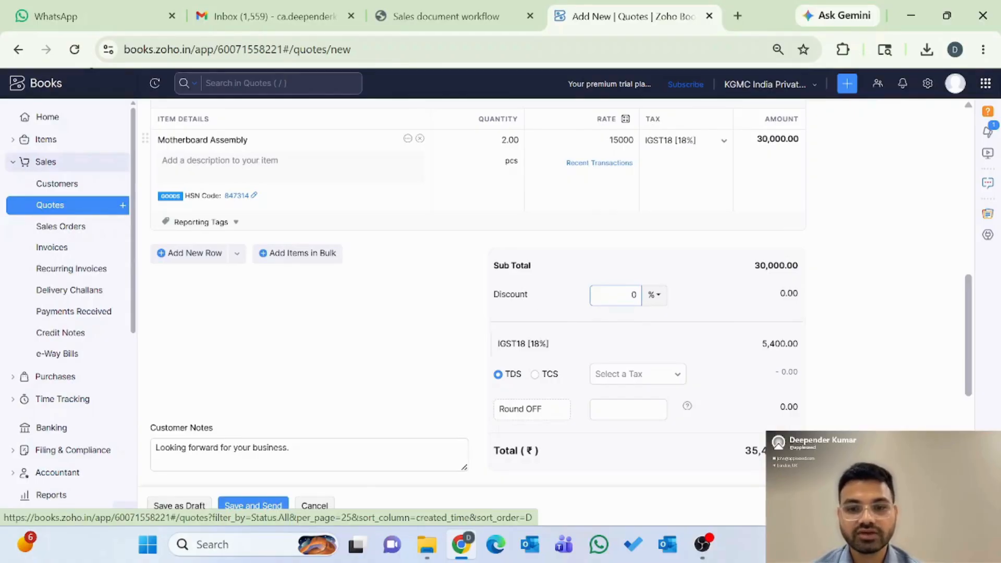
click(653, 295)
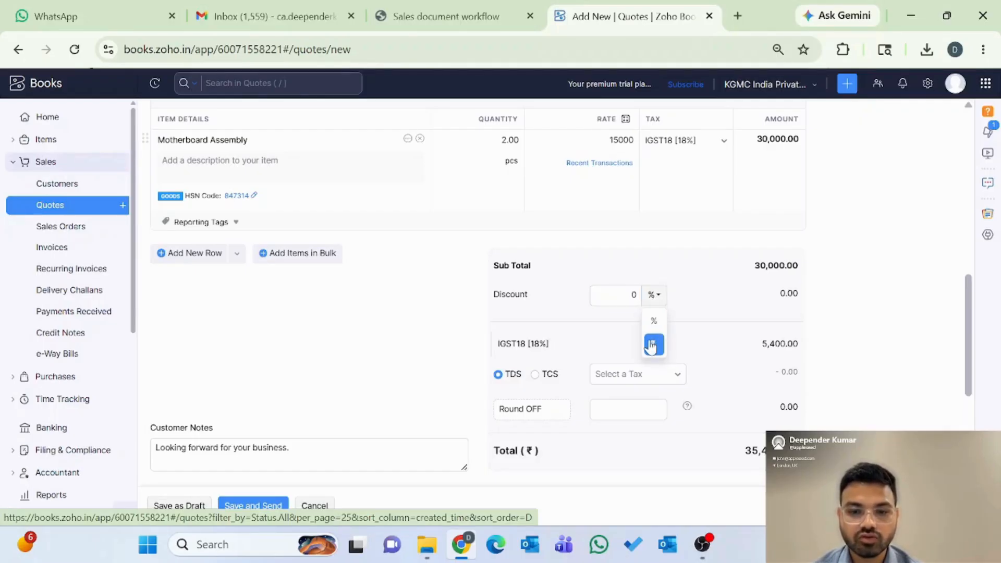
click(569, 320)
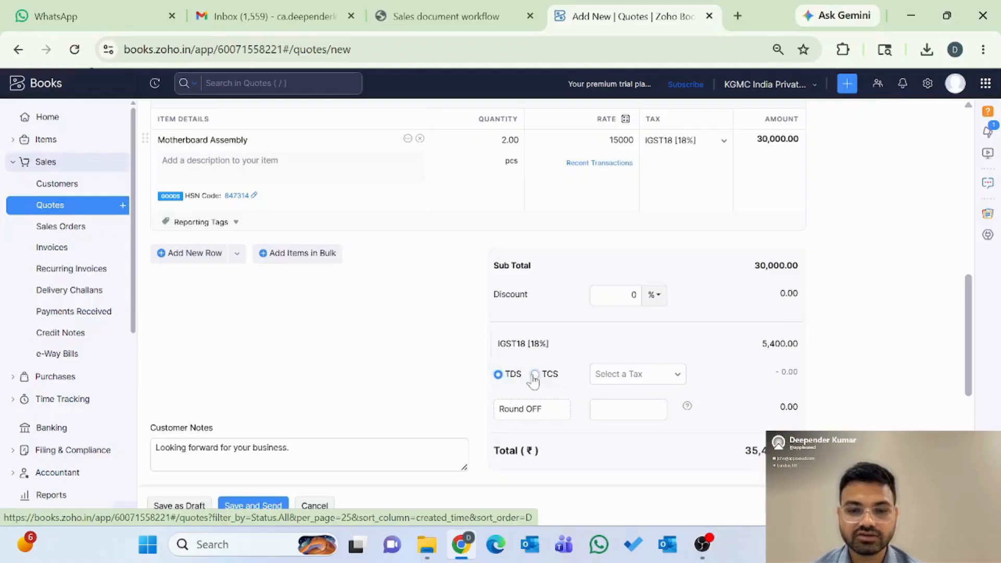
Step: Review the TDS tax list unchanged, then check the ₹35,400.00 total and customer note
click(631, 374)
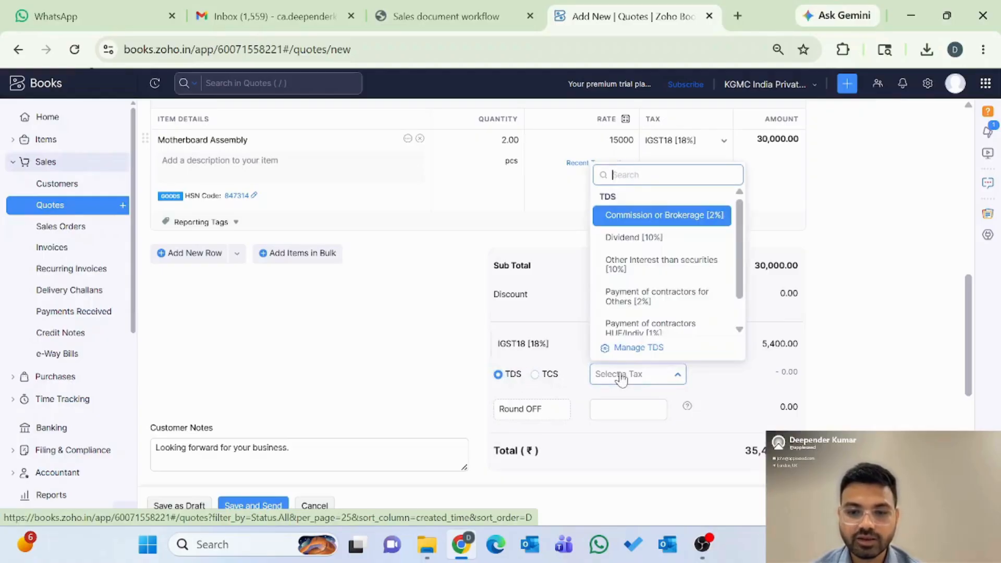
scroll(639, 270, down, 3)
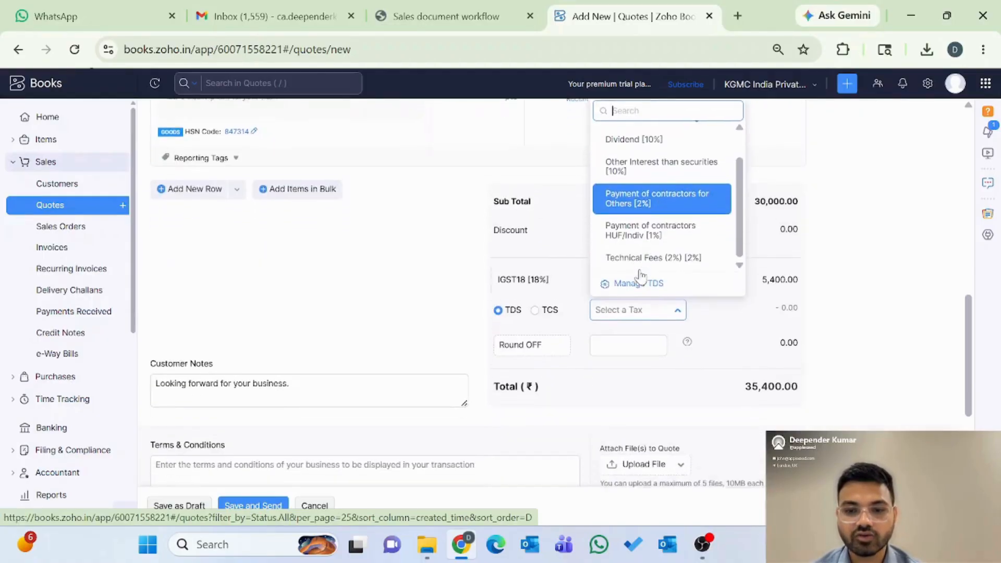
scroll(640, 275, up, 4)
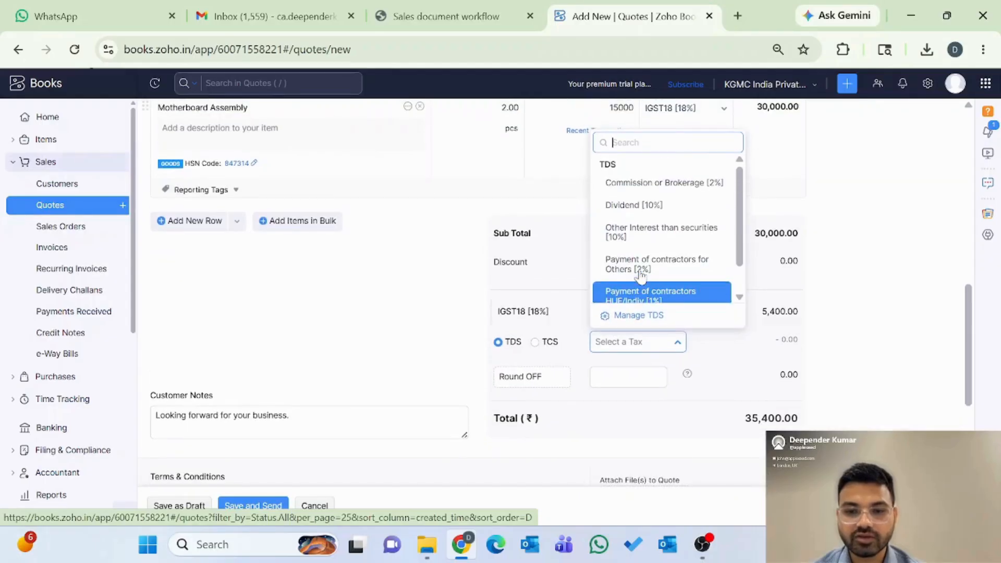
scroll(640, 313, down, 1)
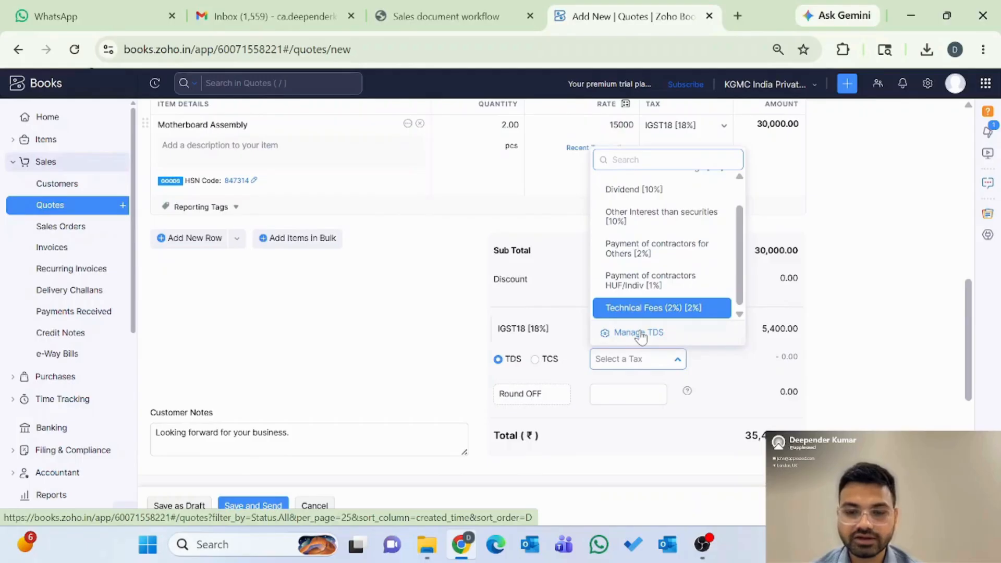
click(639, 334)
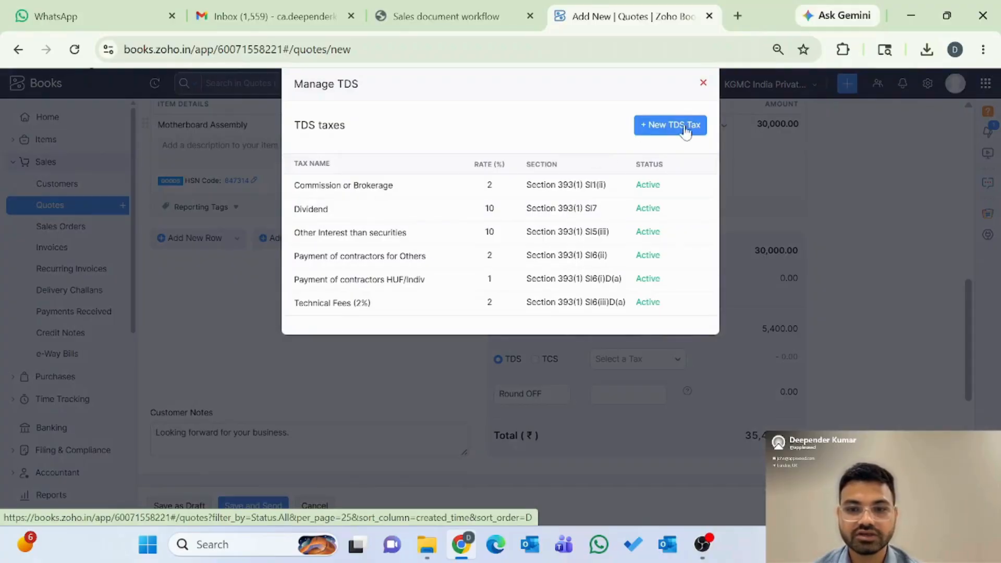
click(702, 84)
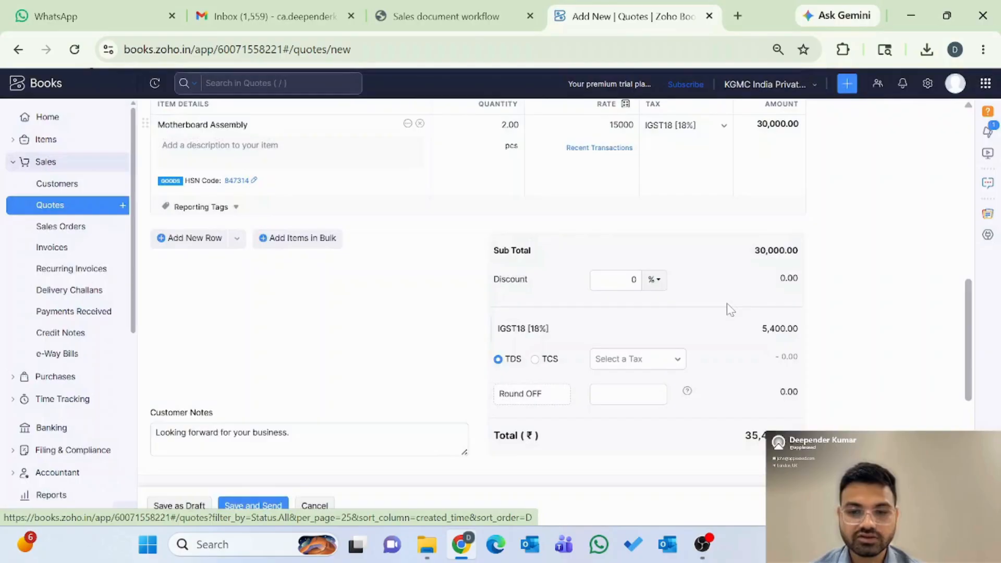
scroll(730, 310, down, 4)
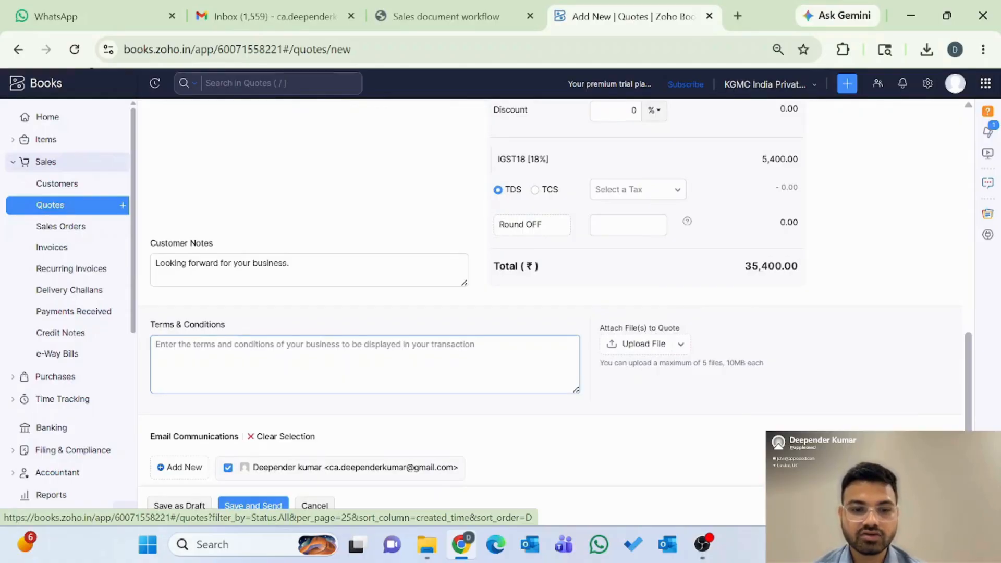
scroll(376, 365, down, 1)
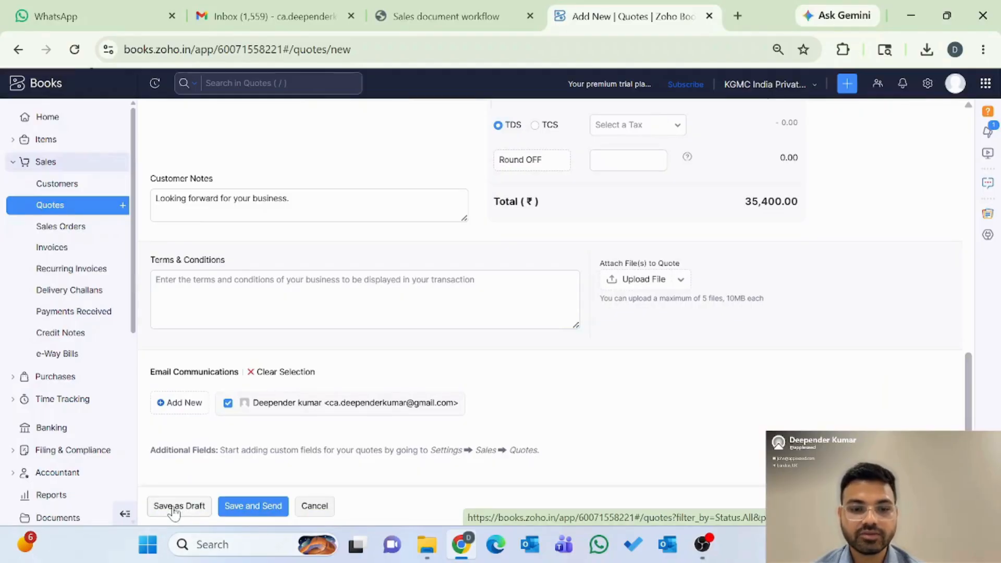
Step: Save quote QT-000004 and email it with its PDF to RDR Enterprises Pvt Ltd
click(252, 509)
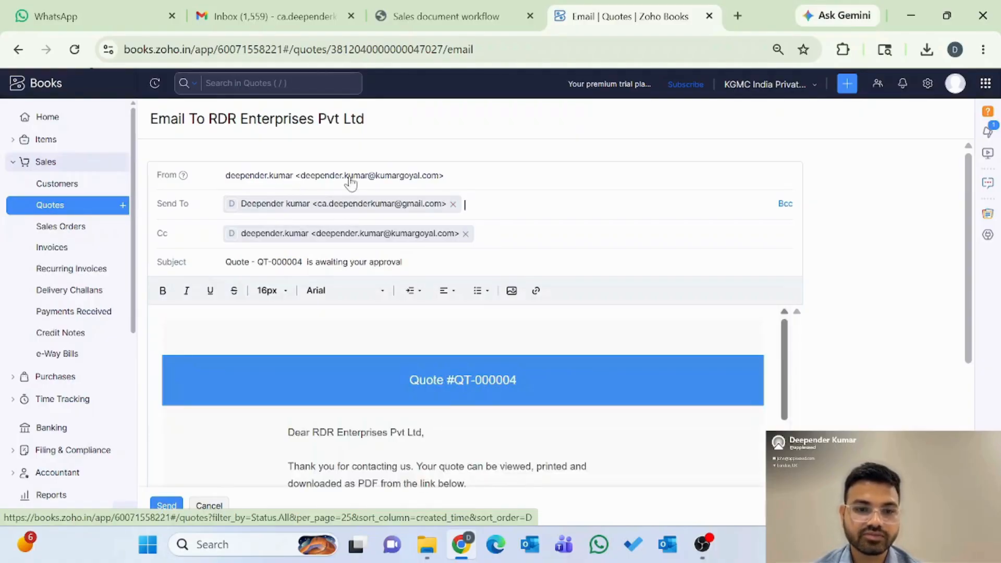
scroll(463, 397, down, 3)
scroll(236, 479, down, 6)
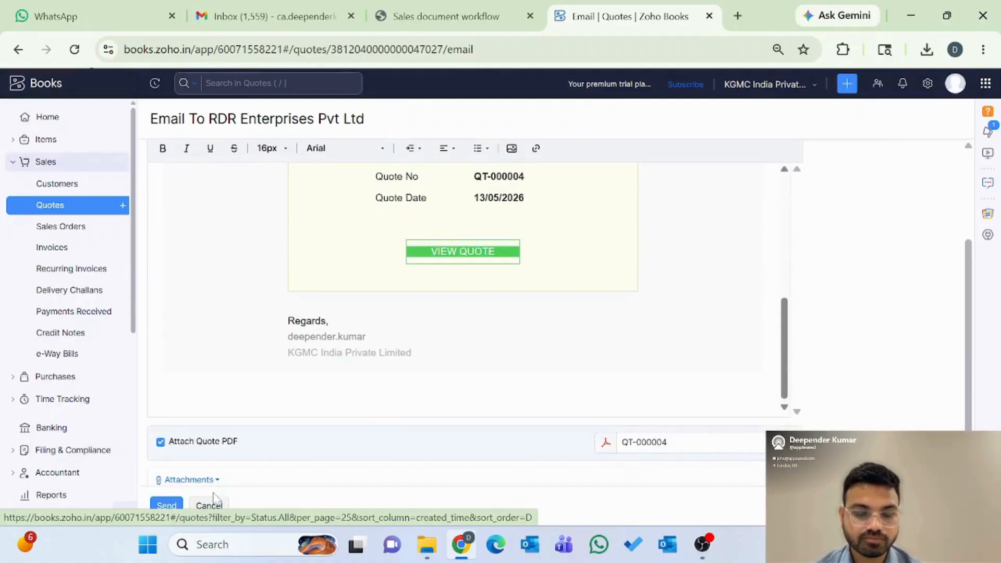
click(164, 507)
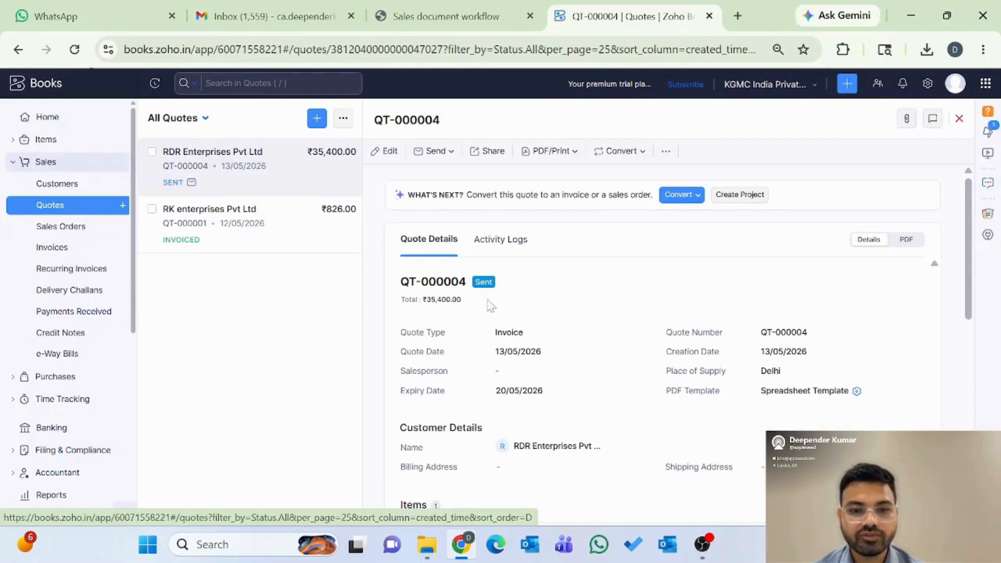
Step: Re-edit quote QT-000004, save it and resend its email to the customer
click(387, 153)
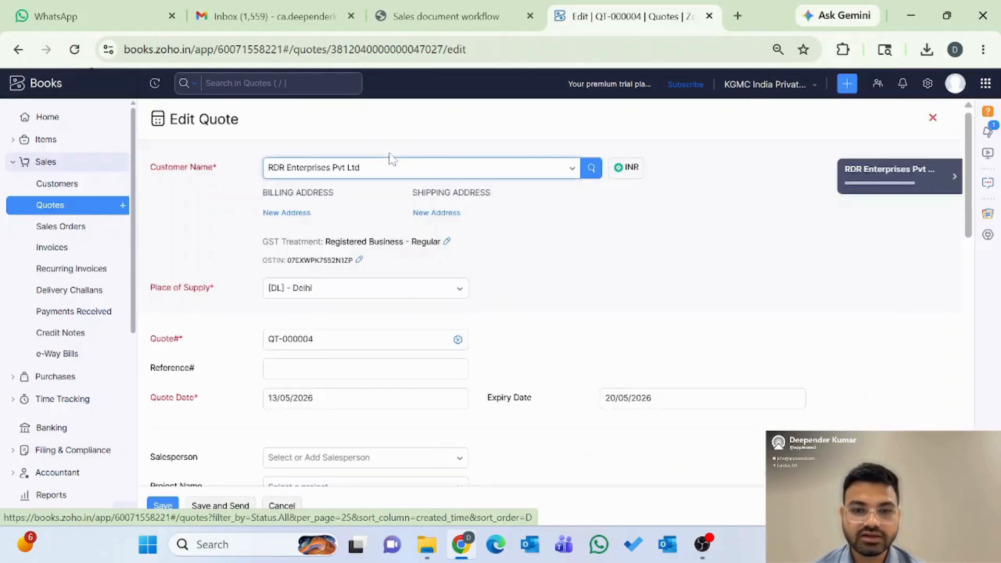
scroll(592, 379, down, 15)
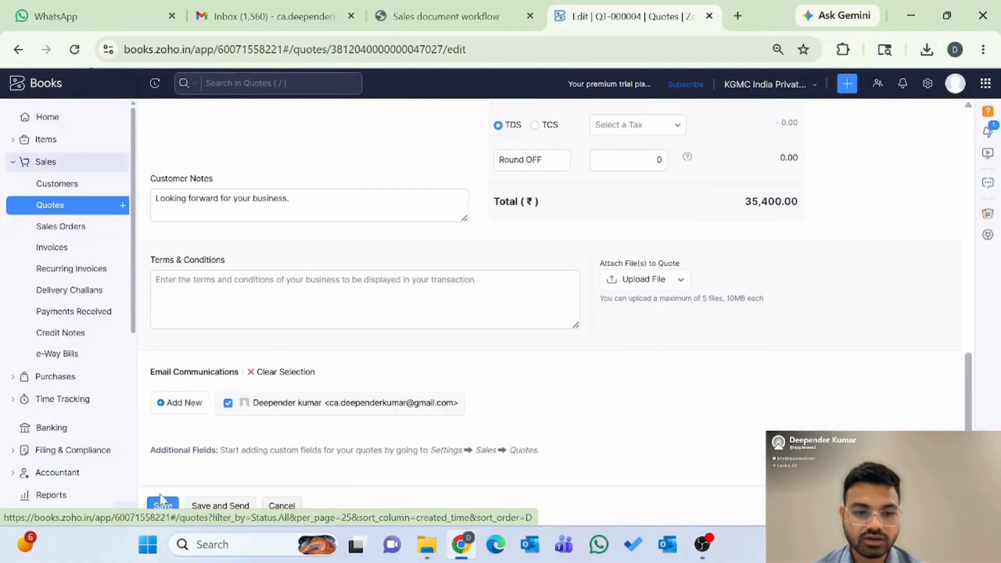
click(210, 509)
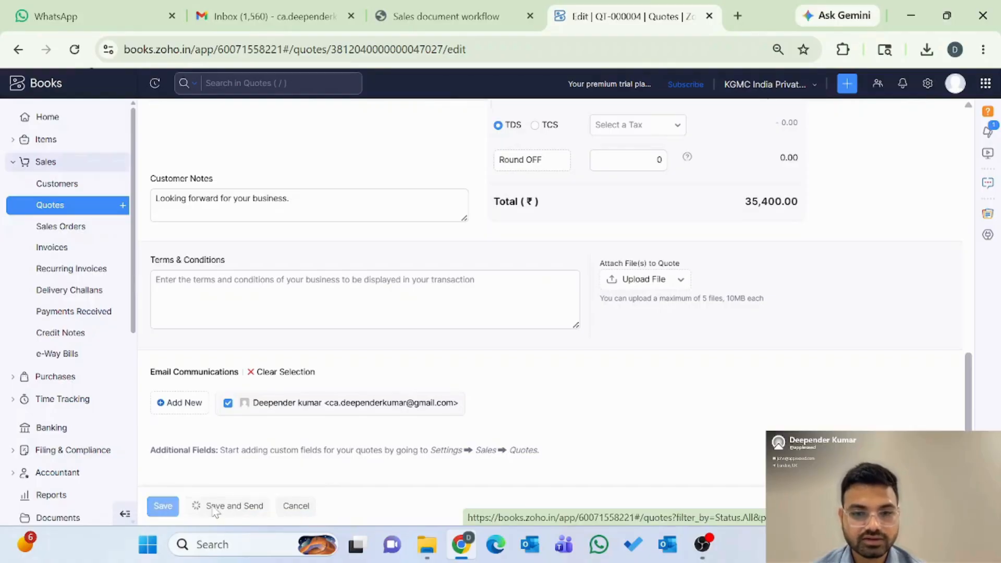
click(166, 507)
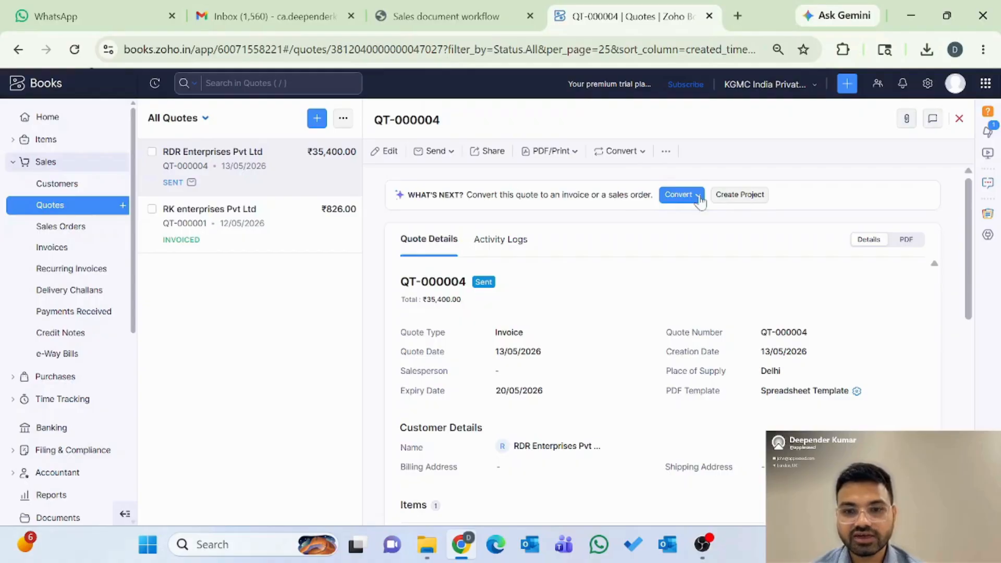
Step: Mark quote QT-000004 as Accepted from the more-actions menu
click(666, 151)
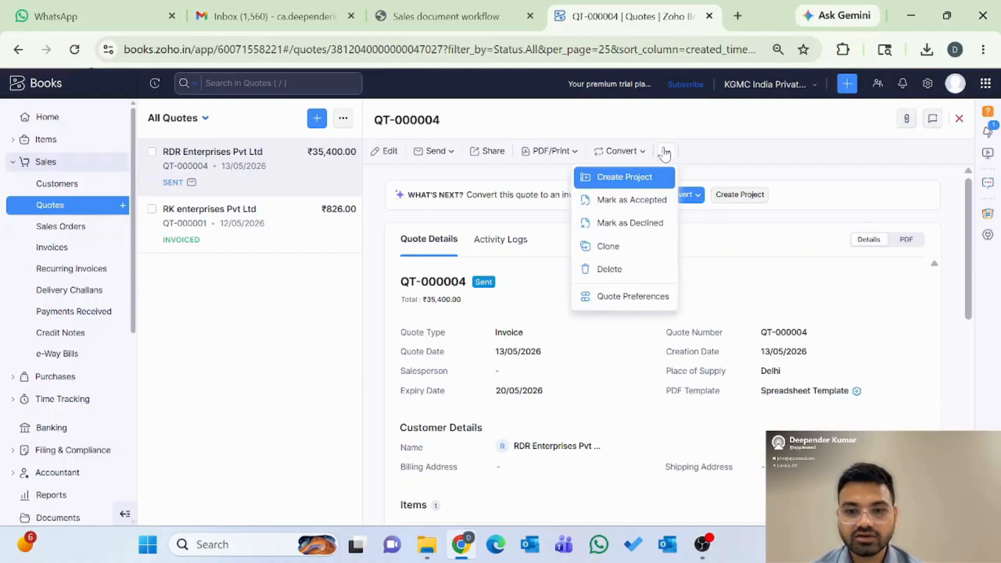
click(630, 201)
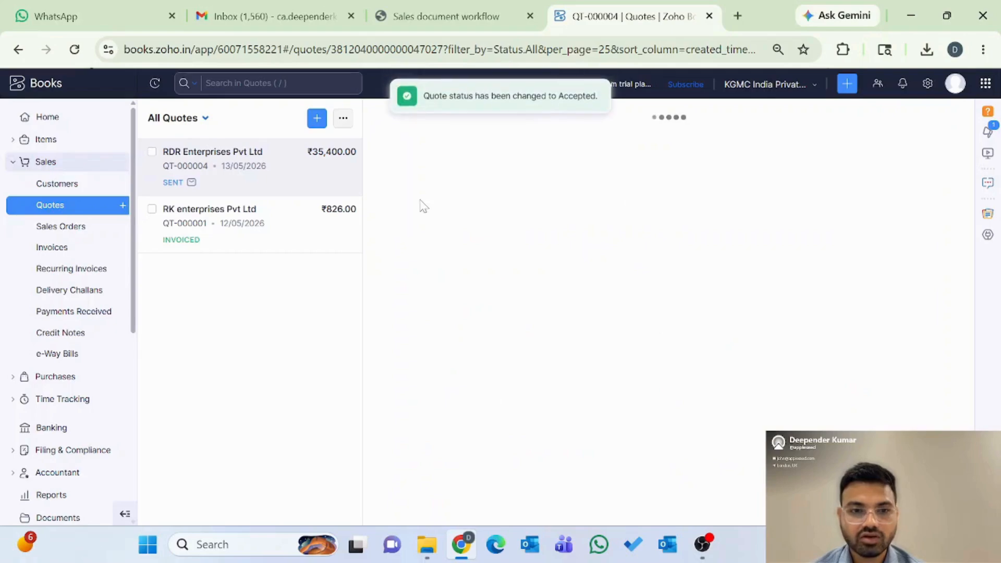
click(291, 25)
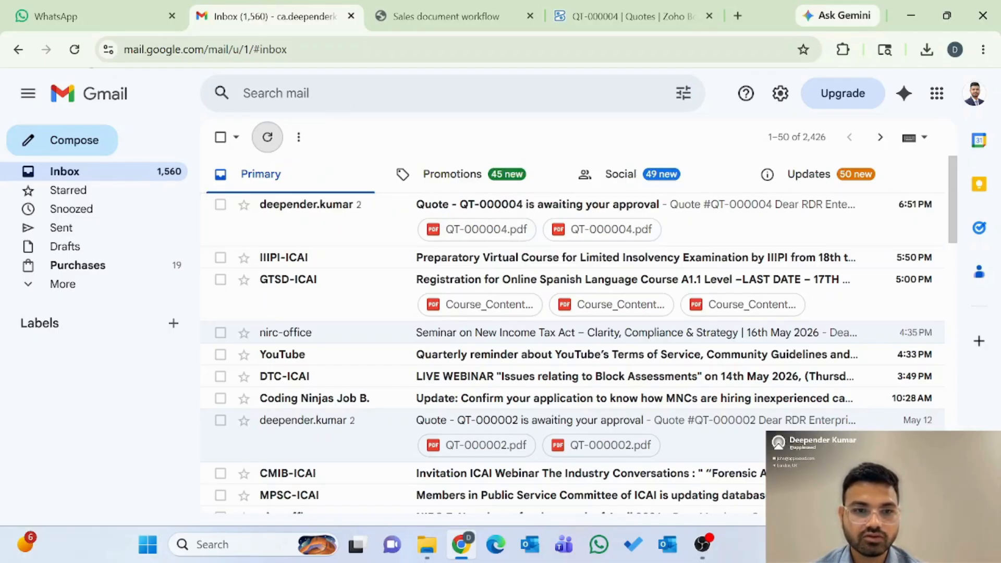
click(466, 214)
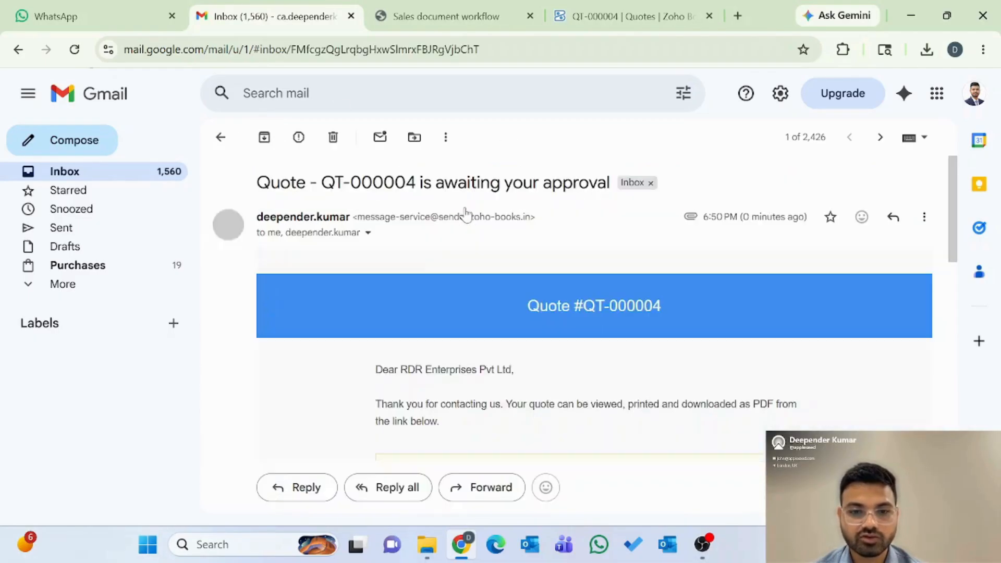
scroll(523, 331, down, 10)
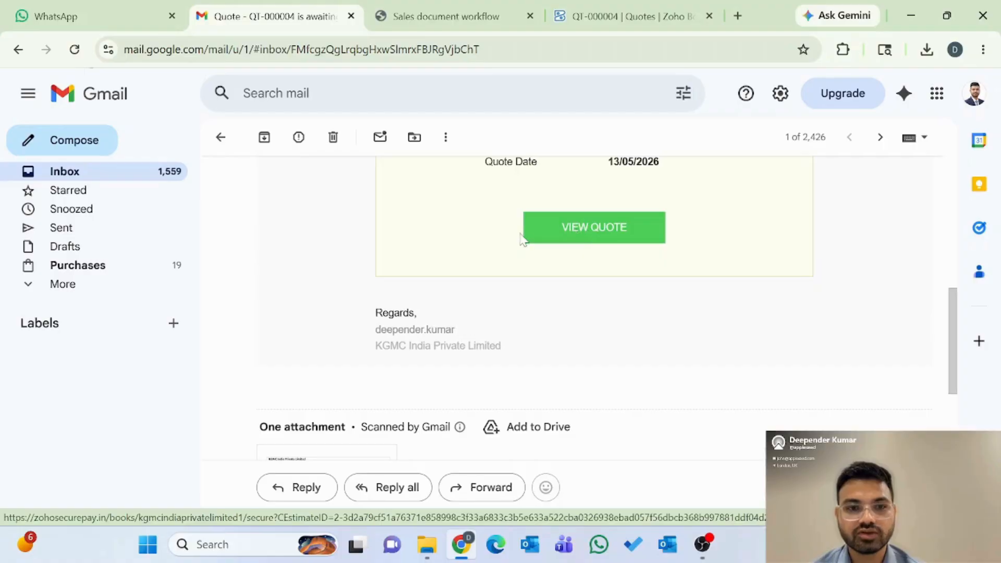
click(590, 24)
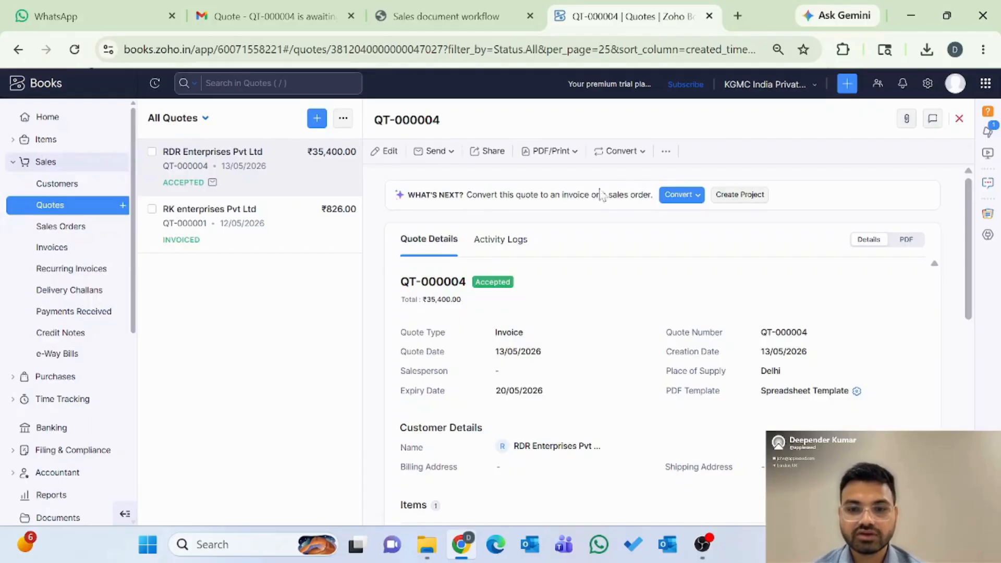
Step: Convert quote QT-000004 into a sales order and review the prefilled form
click(680, 195)
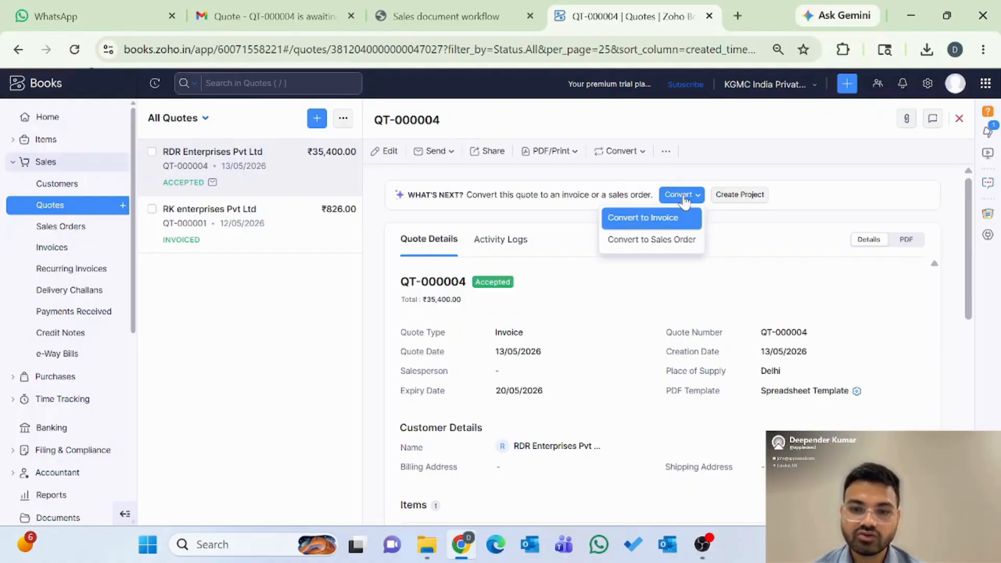
click(643, 250)
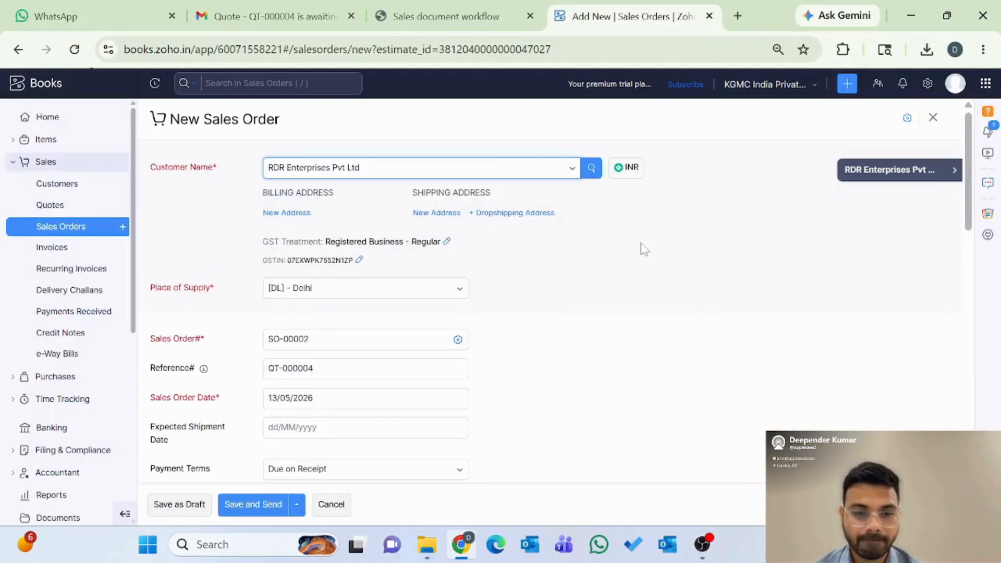
scroll(635, 267, down, 14)
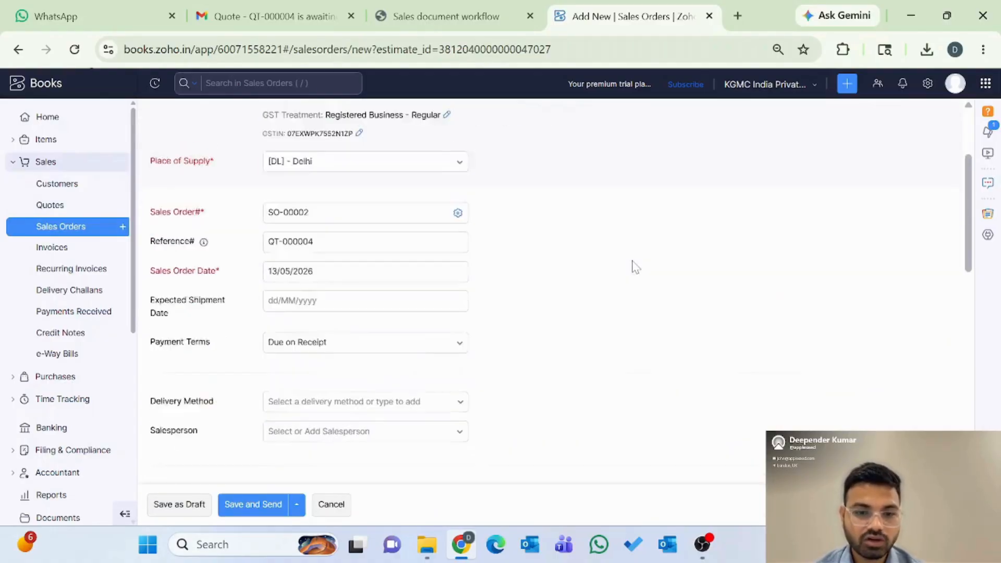
scroll(635, 267, down, 1)
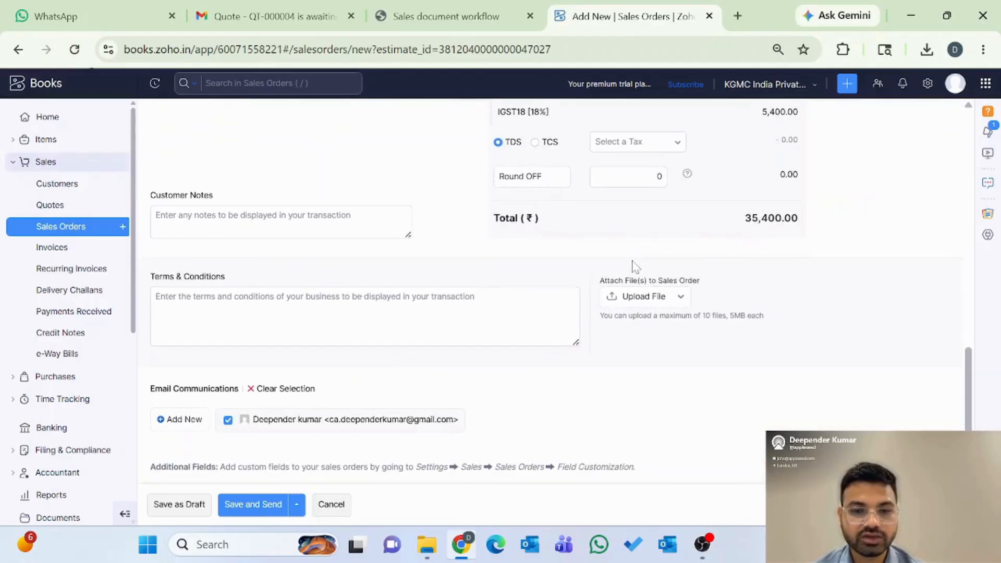
scroll(635, 267, up, 15)
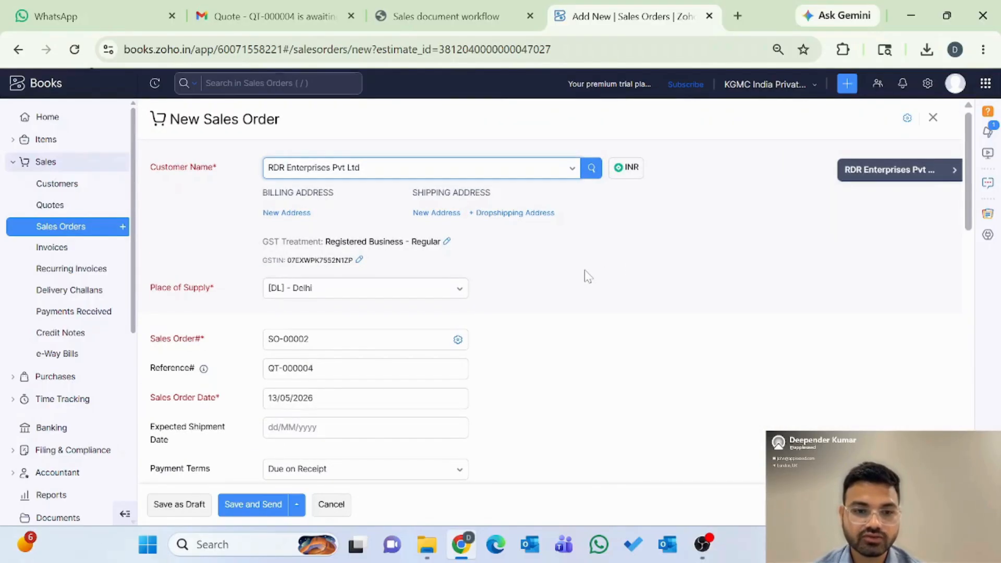
scroll(634, 362, down, 2)
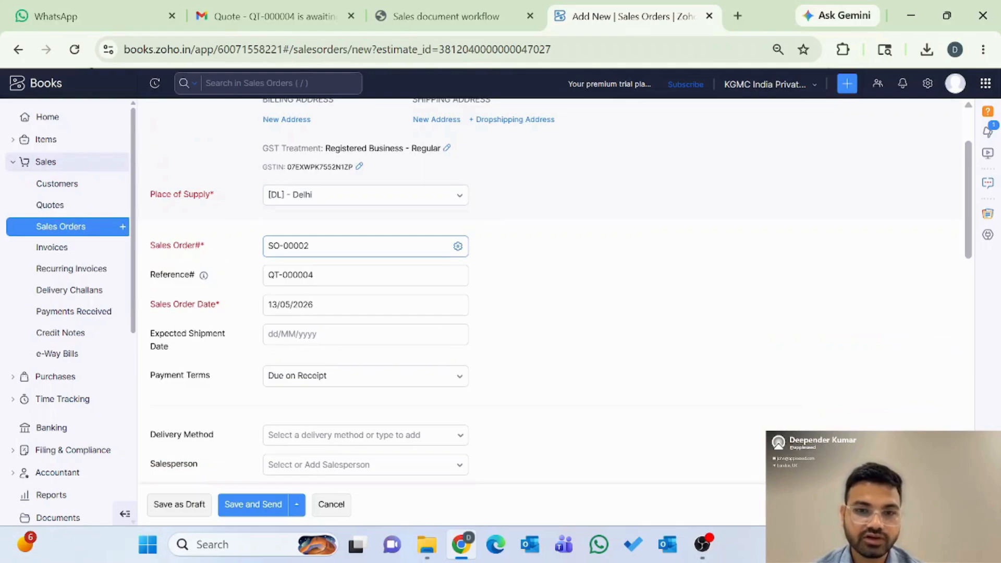
Step: Leave the sales order numbering unchanged and save the ₹35,400.00 order for sending
click(457, 248)
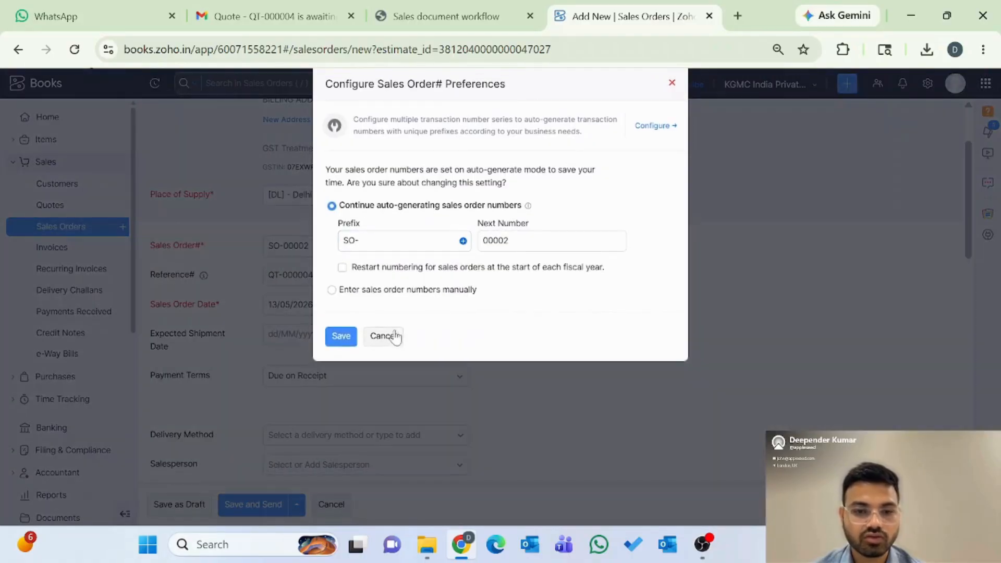
click(384, 336)
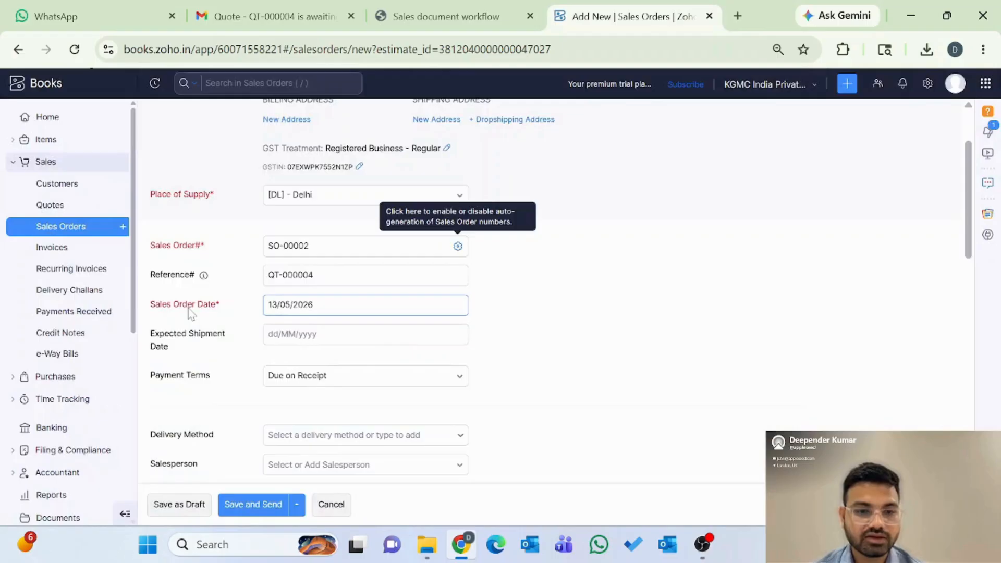
key(Tab)
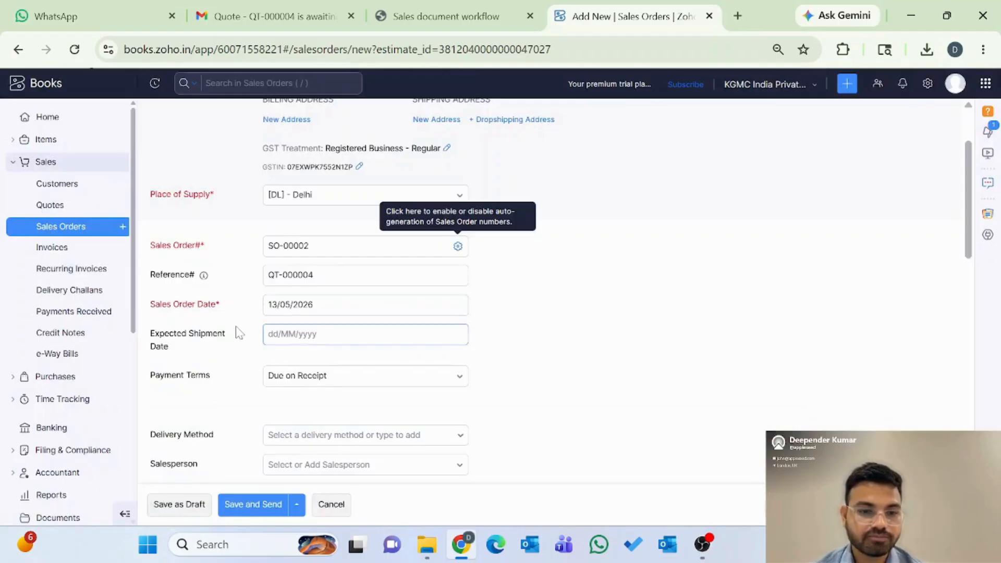
scroll(237, 333, down, 4)
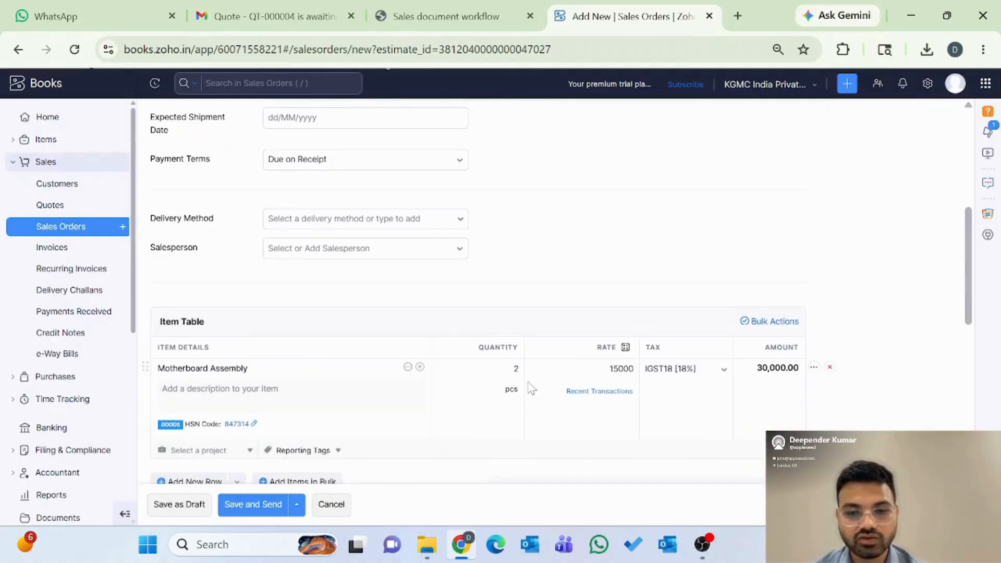
scroll(756, 385, down, 3)
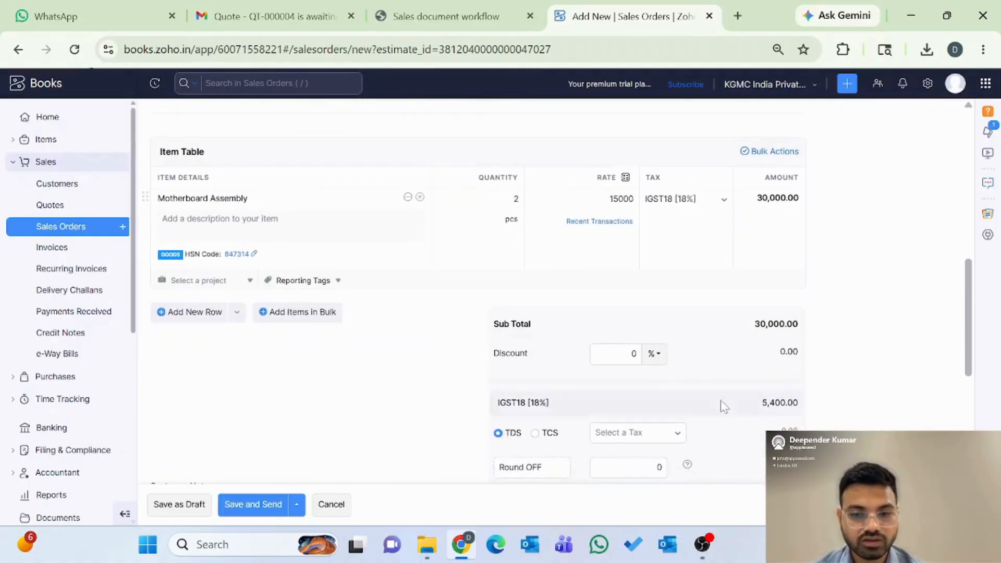
scroll(719, 401, down, 3)
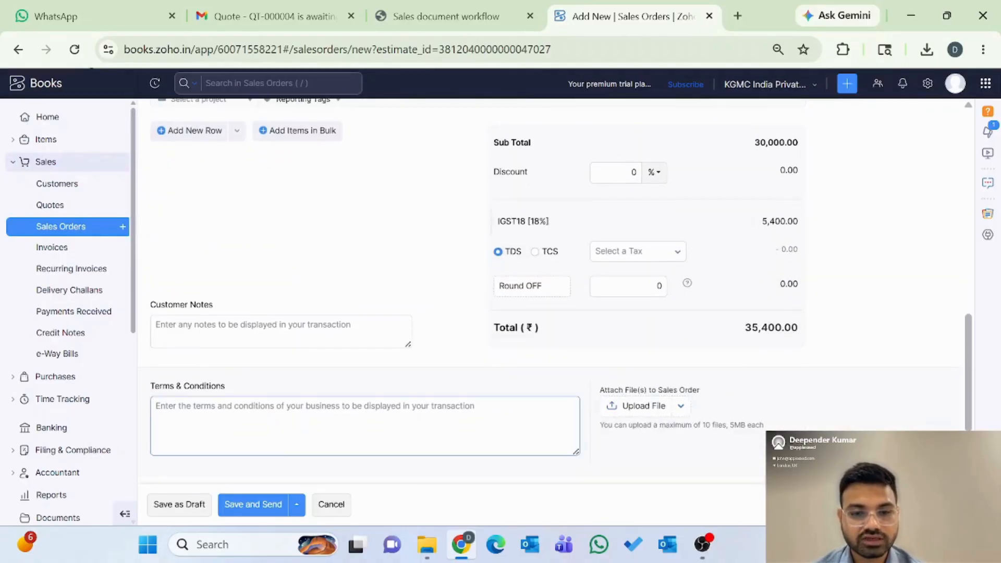
scroll(652, 406, down, 1)
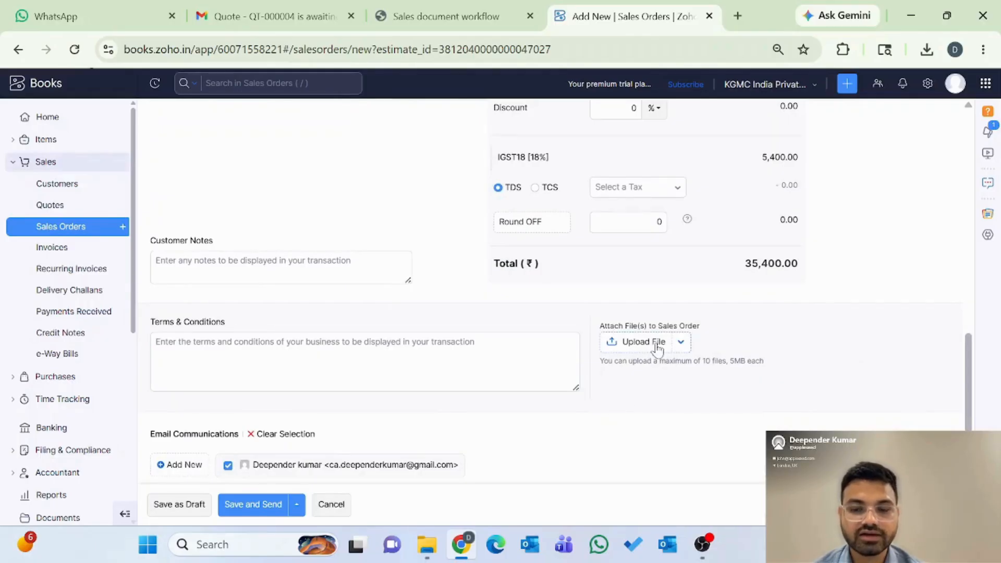
scroll(587, 399, down, 1)
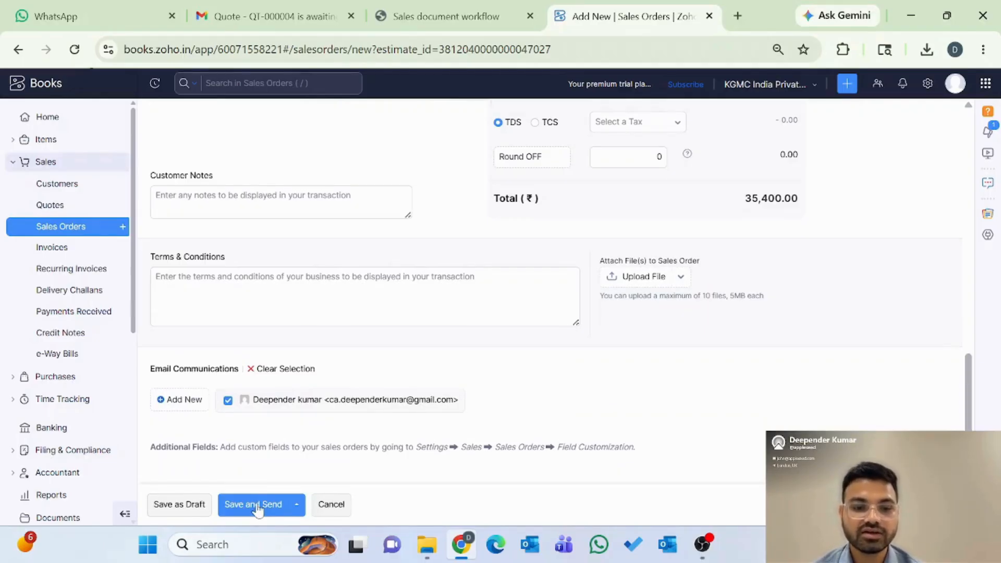
click(258, 510)
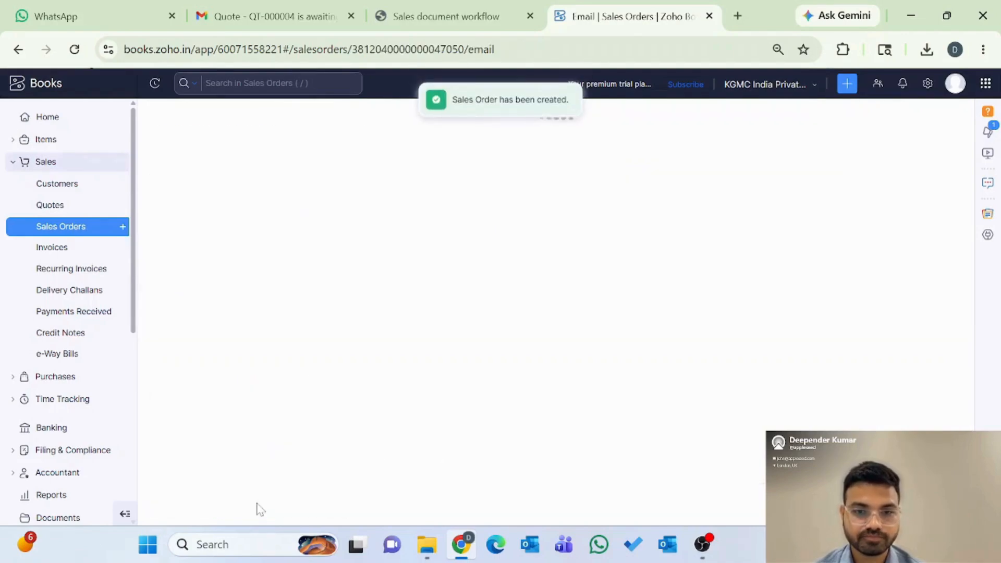
Step: Email the sales order, open SO-00002's details, then view the Delivery Challans list
click(166, 510)
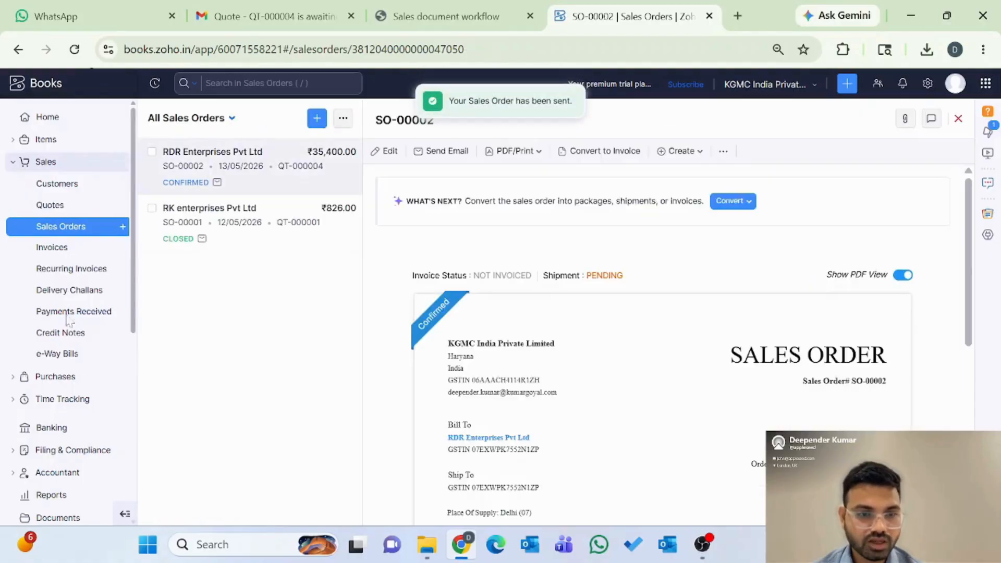
click(56, 233)
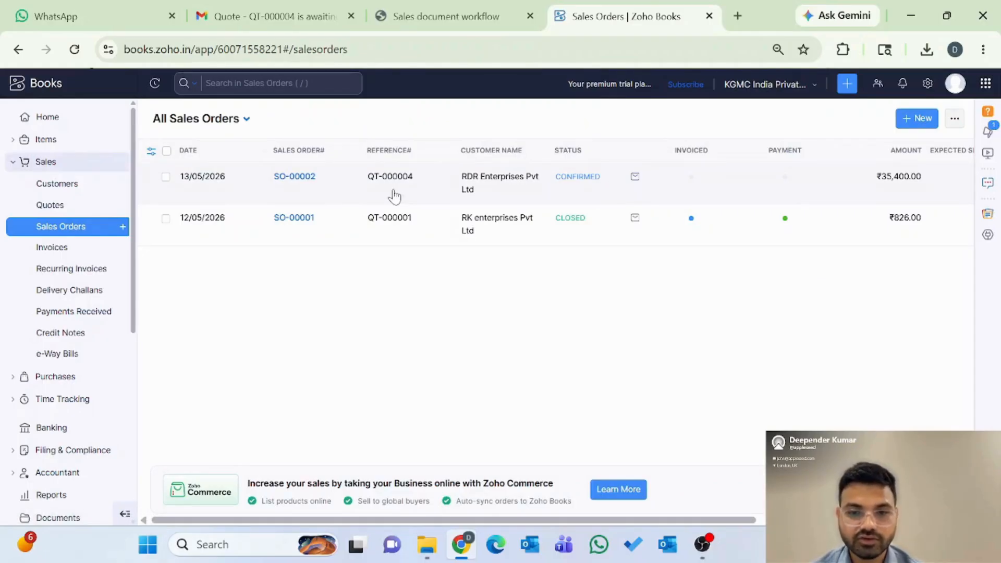
click(167, 177)
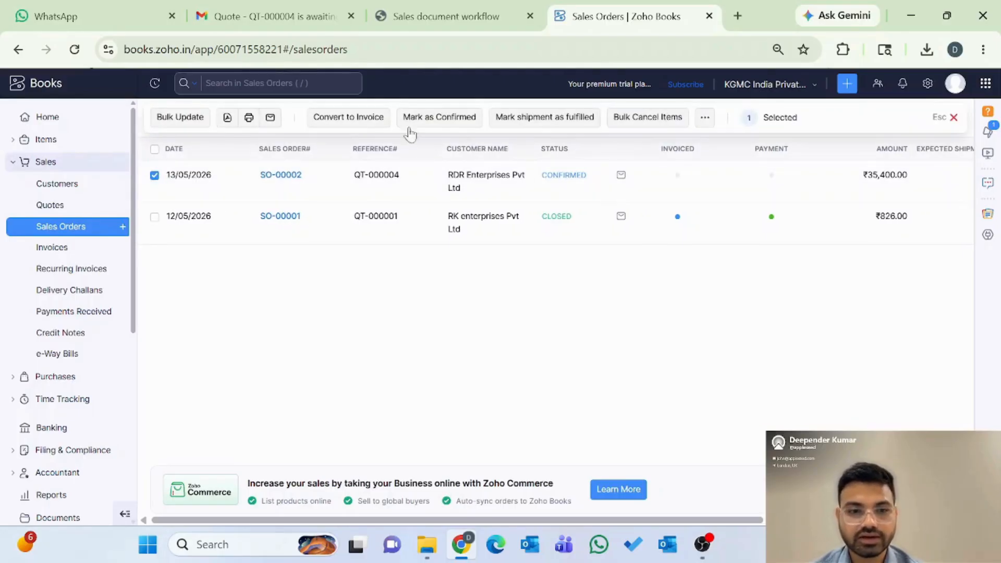
click(282, 176)
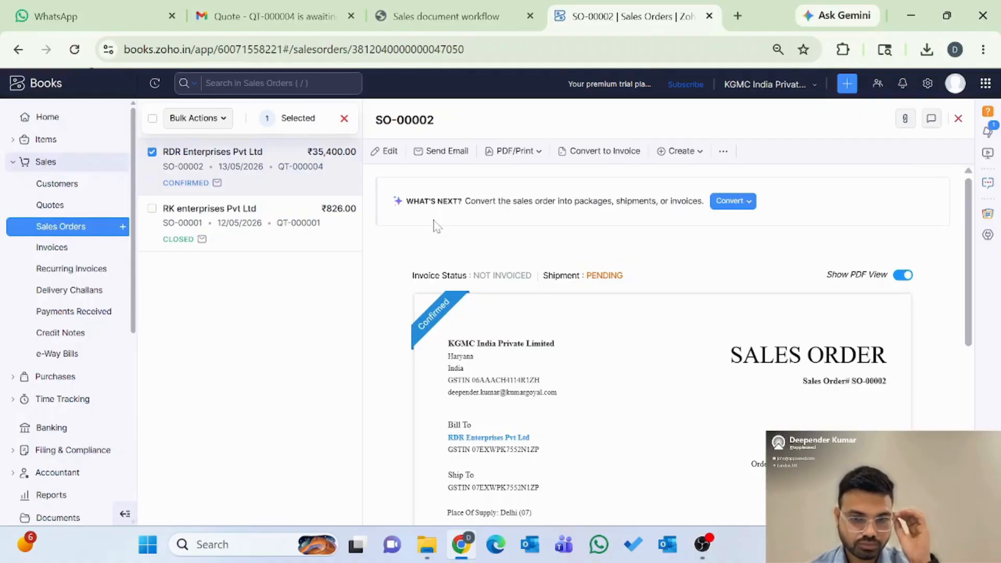
click(65, 295)
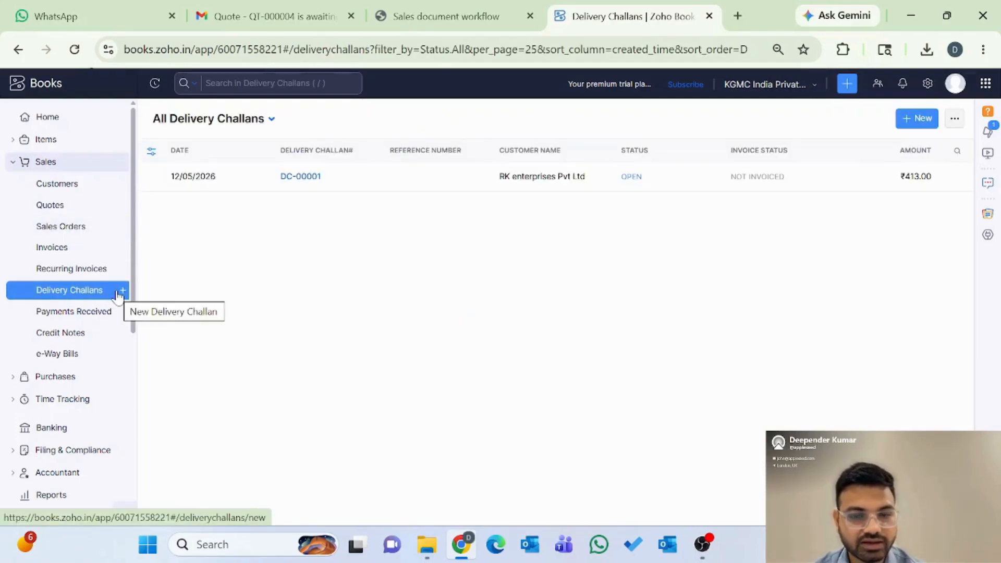
Step: Start a new delivery challan for RDR Enterprises Pvt Ltd with one Motherboard Assembly
click(932, 124)
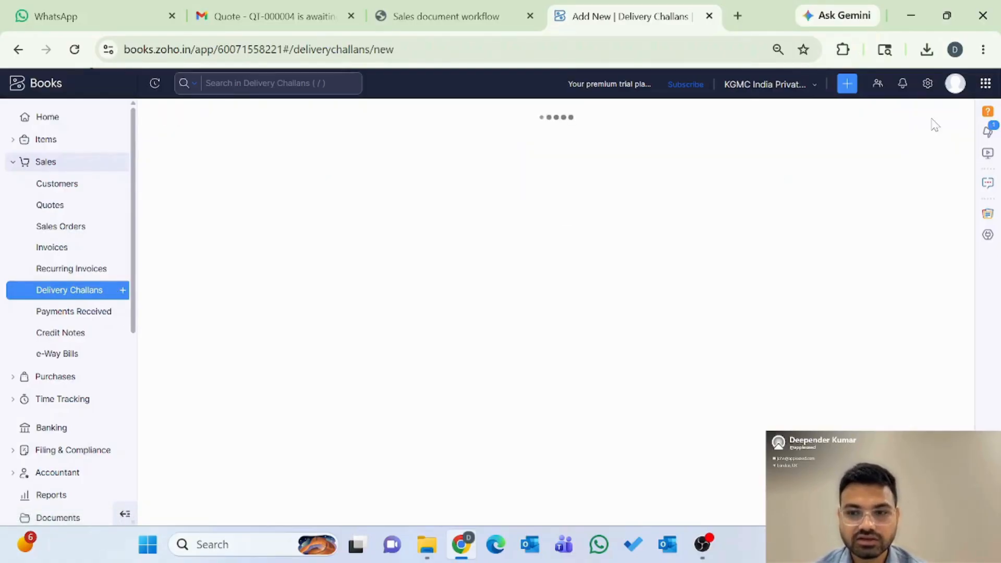
click(449, 172)
click(352, 228)
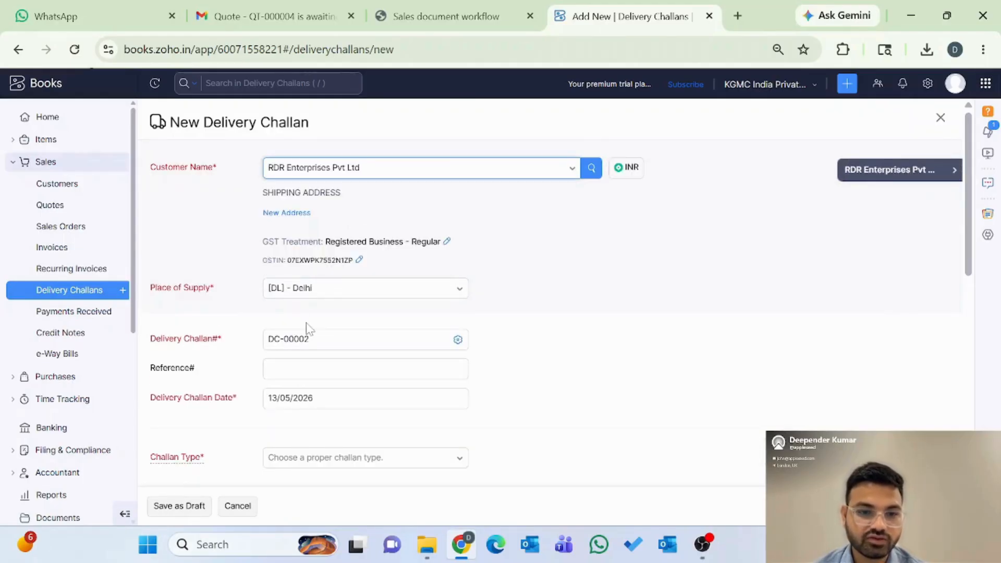
scroll(334, 334, down, 5)
click(269, 312)
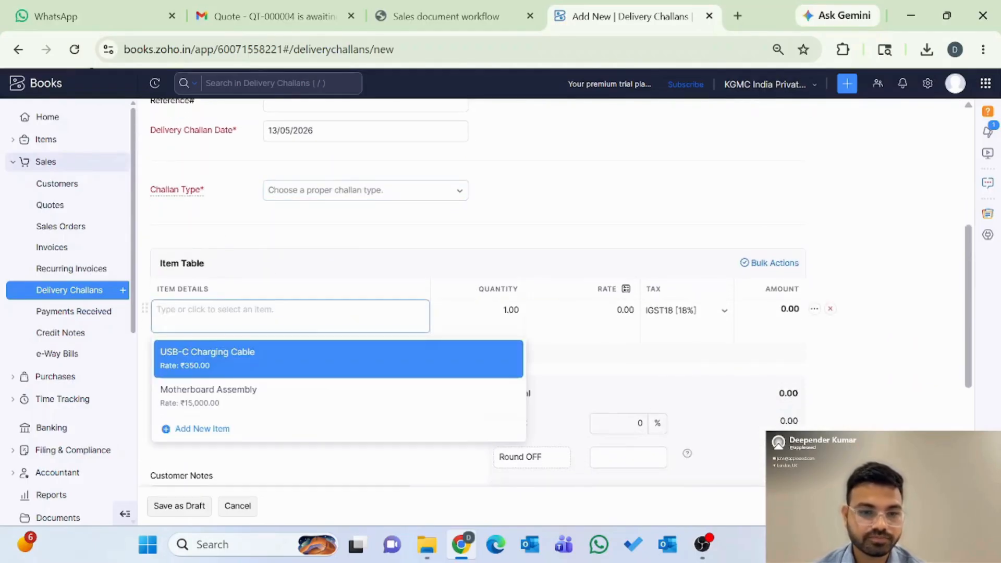
click(264, 396)
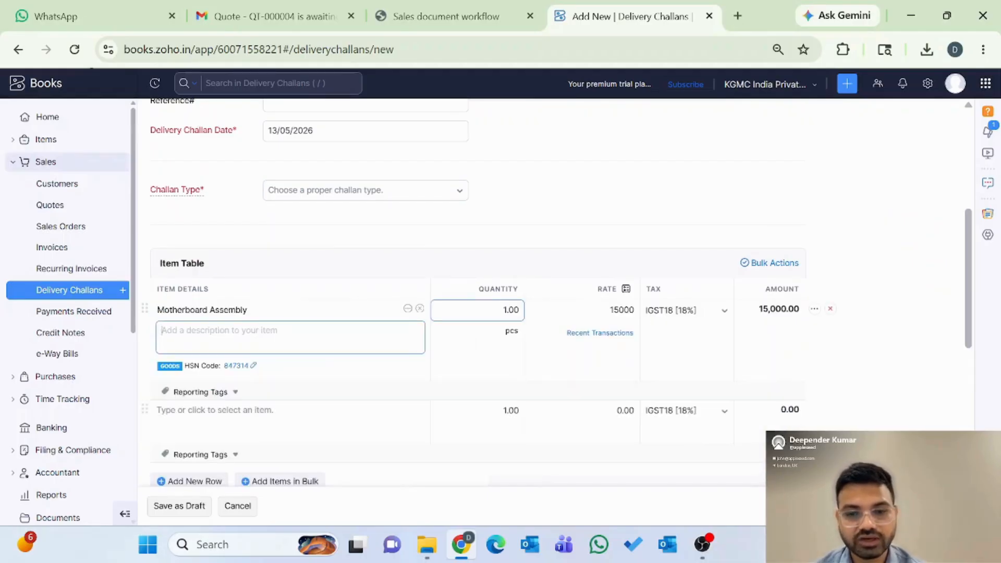
Step: Set the challan type to Others and save DC-00002 as a draft
scroll(752, 351, down, 1)
scroll(758, 356, down, 4)
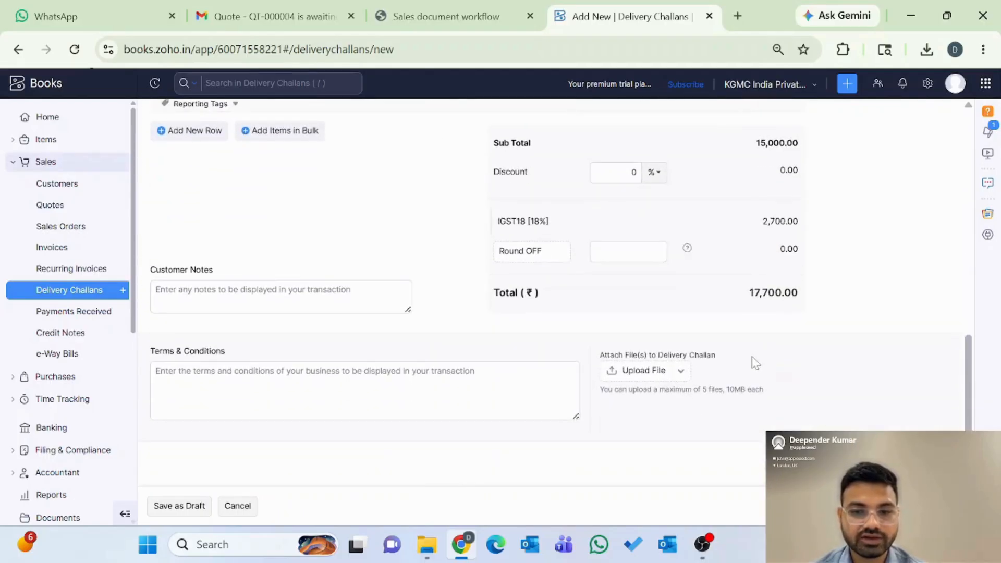
click(179, 506)
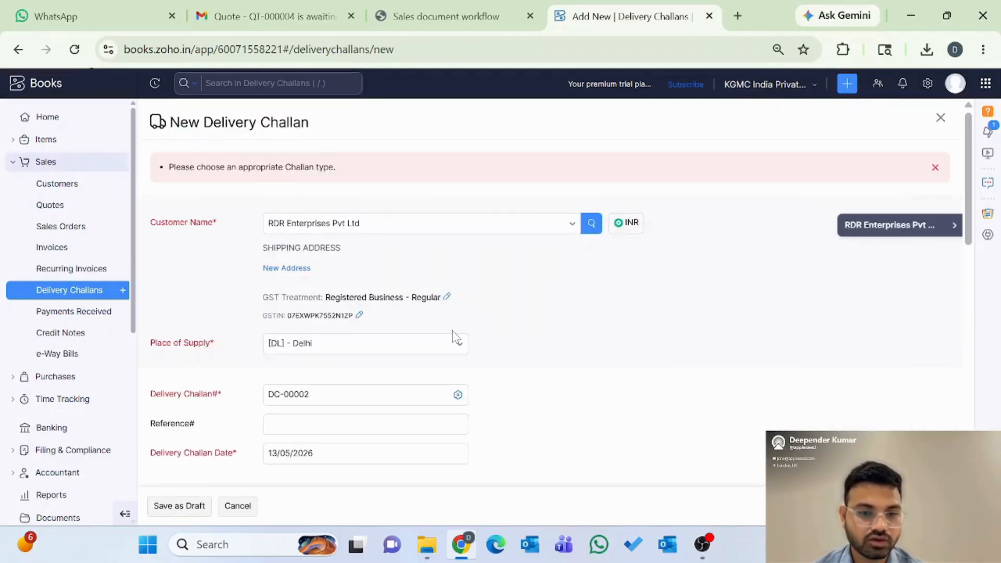
scroll(522, 342, down, 2)
scroll(522, 344, down, 1)
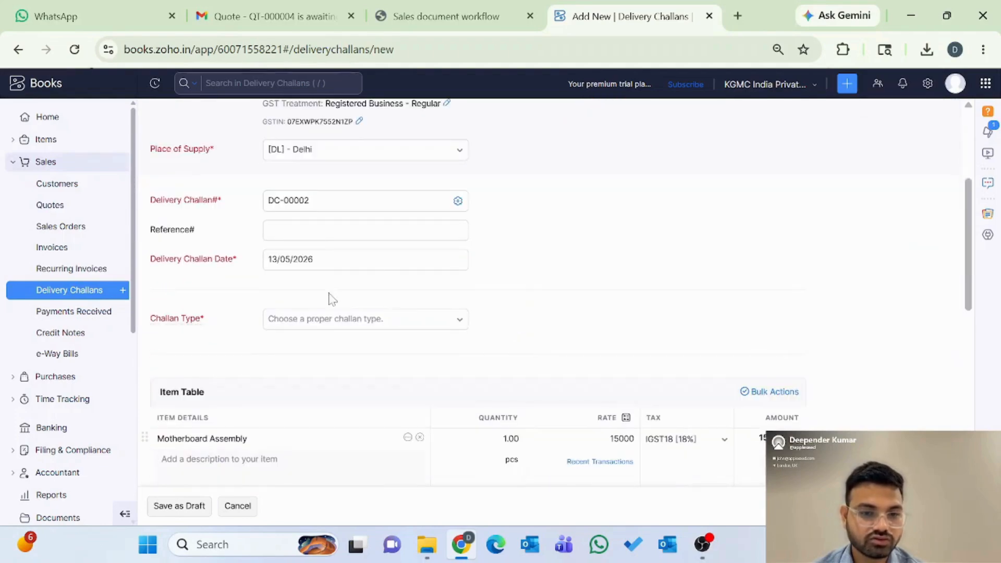
click(347, 326)
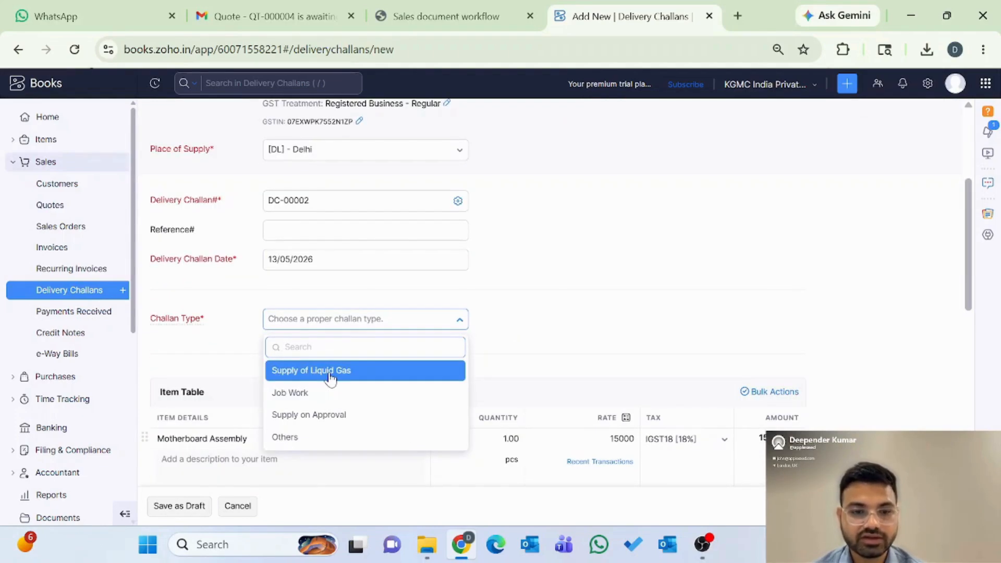
click(310, 440)
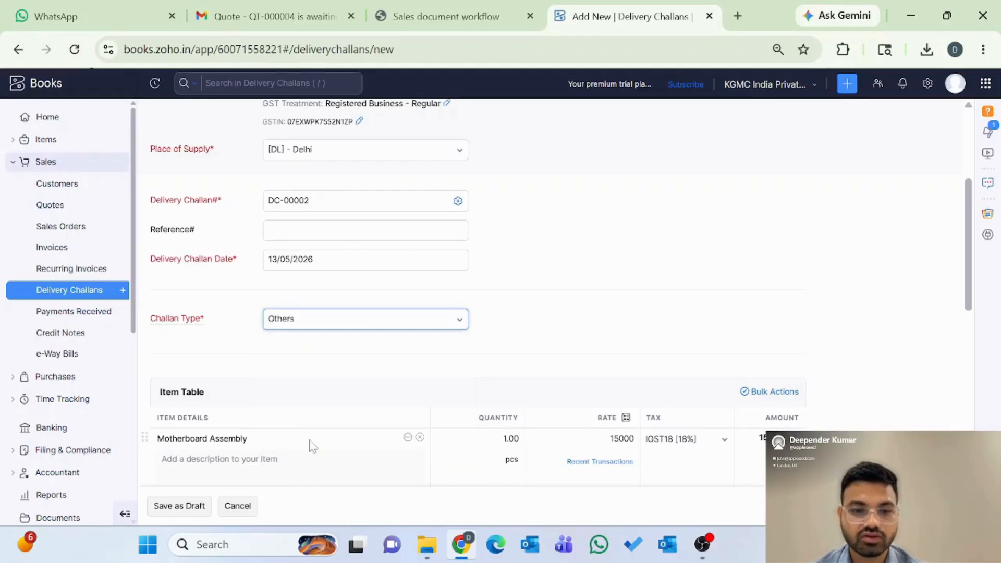
scroll(374, 433, down, 3)
scroll(374, 432, down, 5)
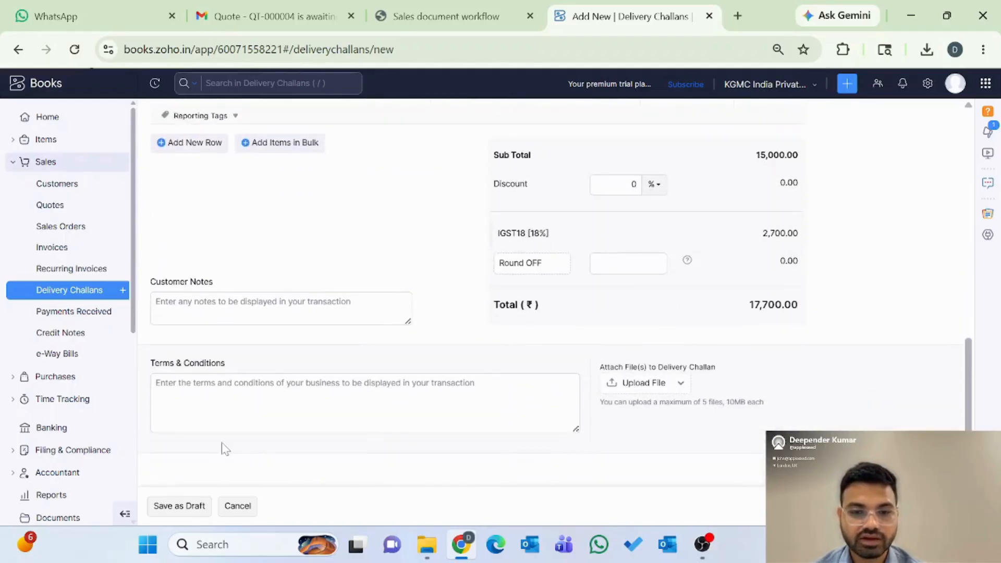
click(172, 507)
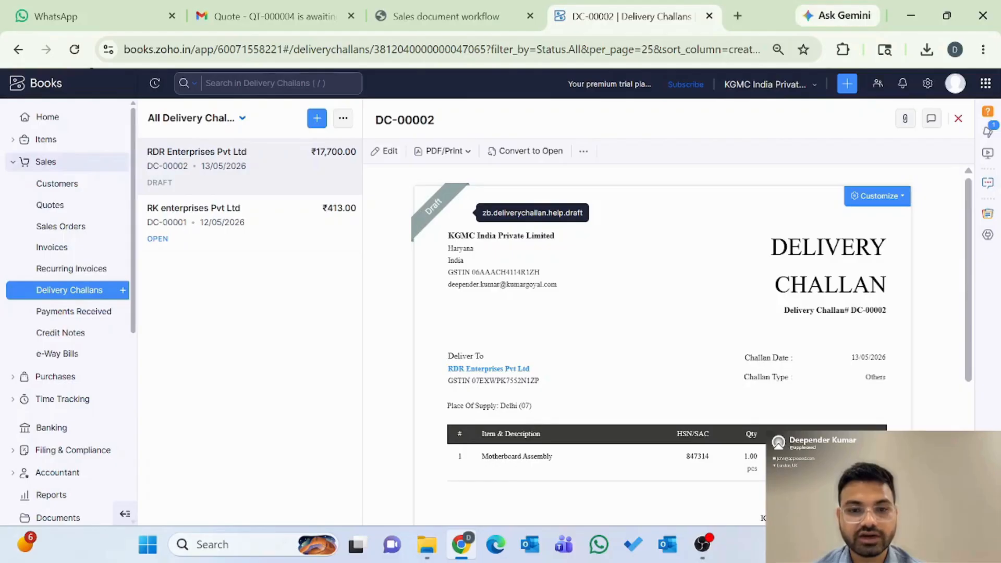
Step: Convert delivery challan DC-00002 to Open, then mark it as Delivered
click(542, 155)
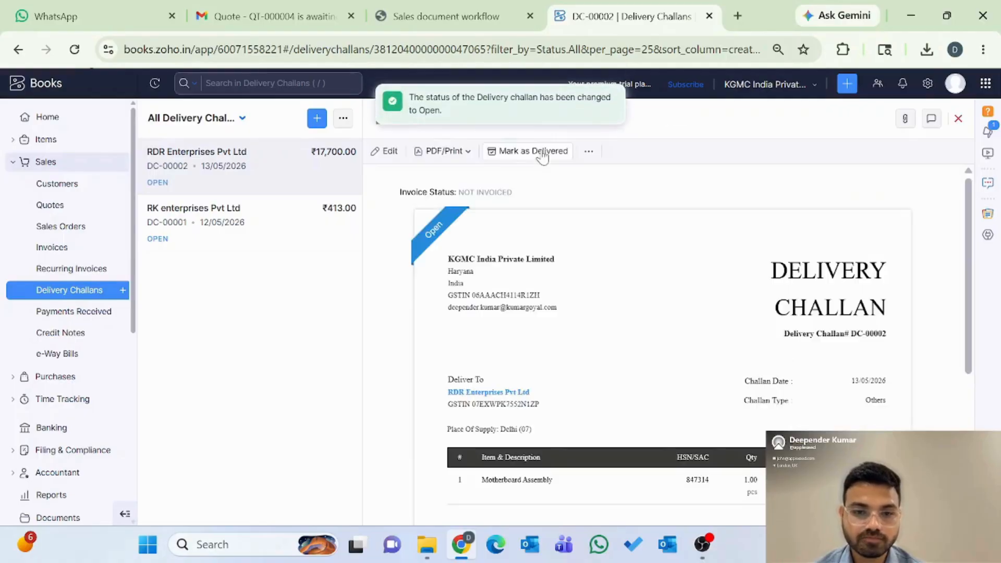
scroll(537, 217, down, 1)
scroll(540, 223, up, 1)
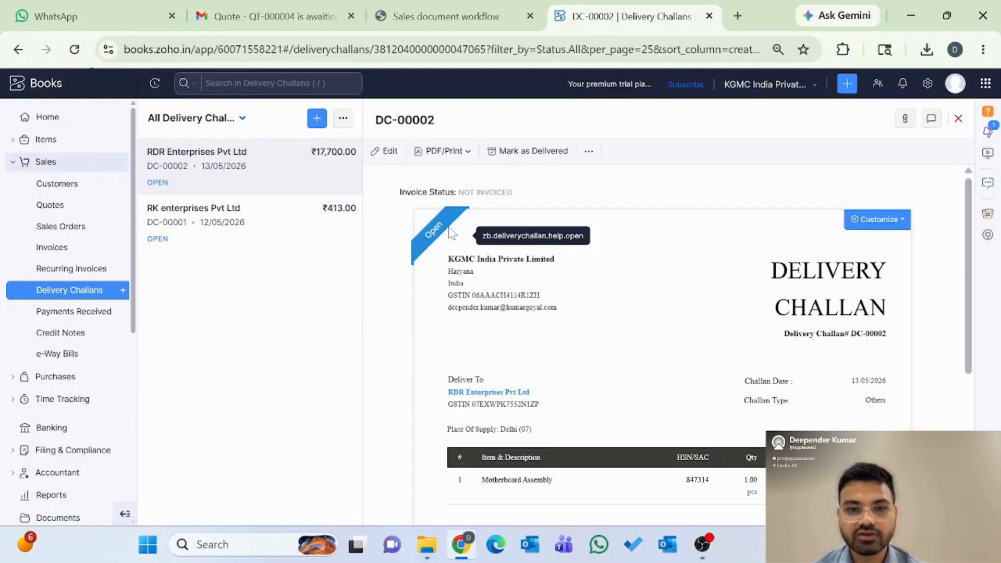
click(541, 152)
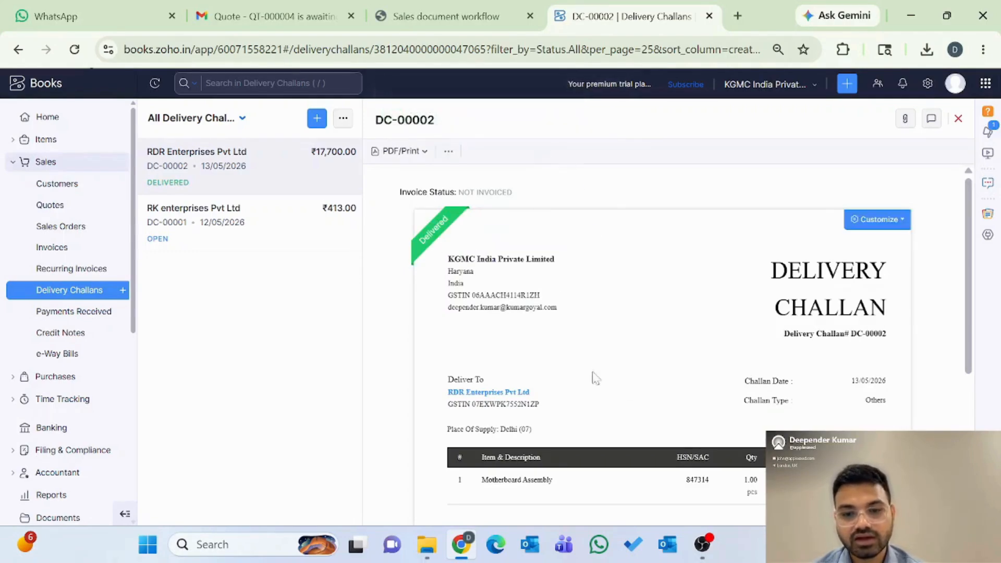
scroll(631, 386, down, 5)
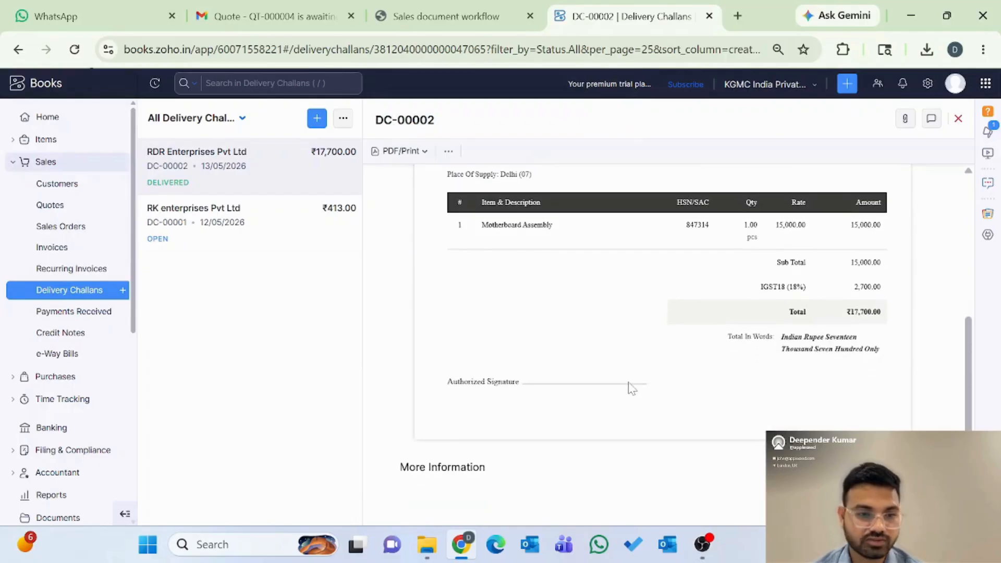
Step: Go back to the All Sales Orders list from the sidebar
click(47, 231)
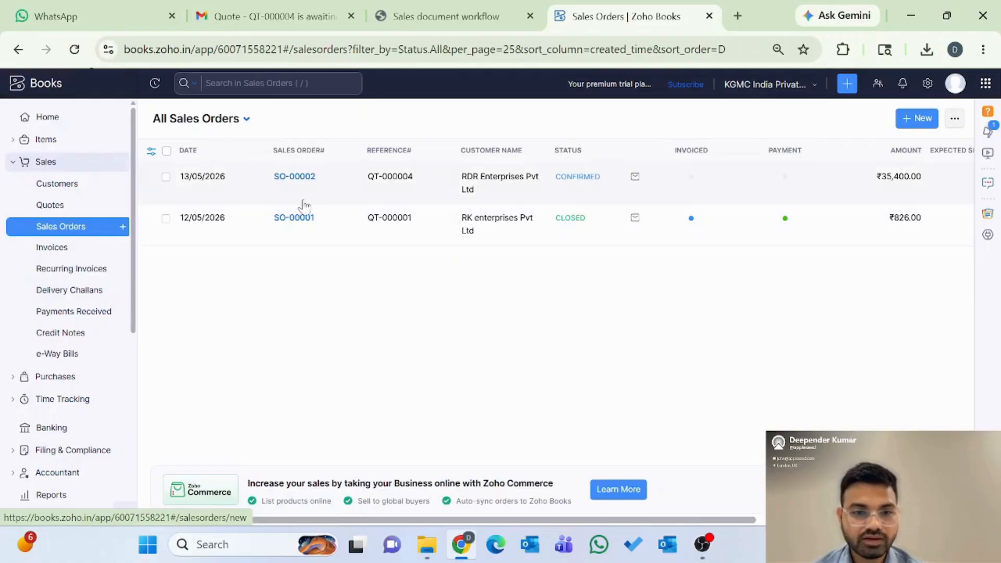
Step: Convert sales order SO-00002 into a new invoice, accepting the transaction preferences
click(296, 177)
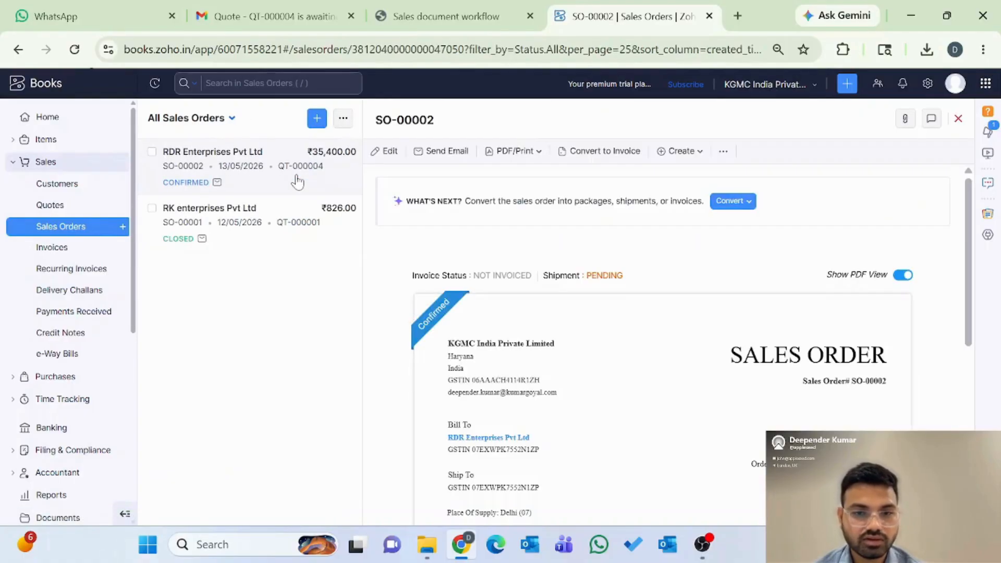
click(630, 153)
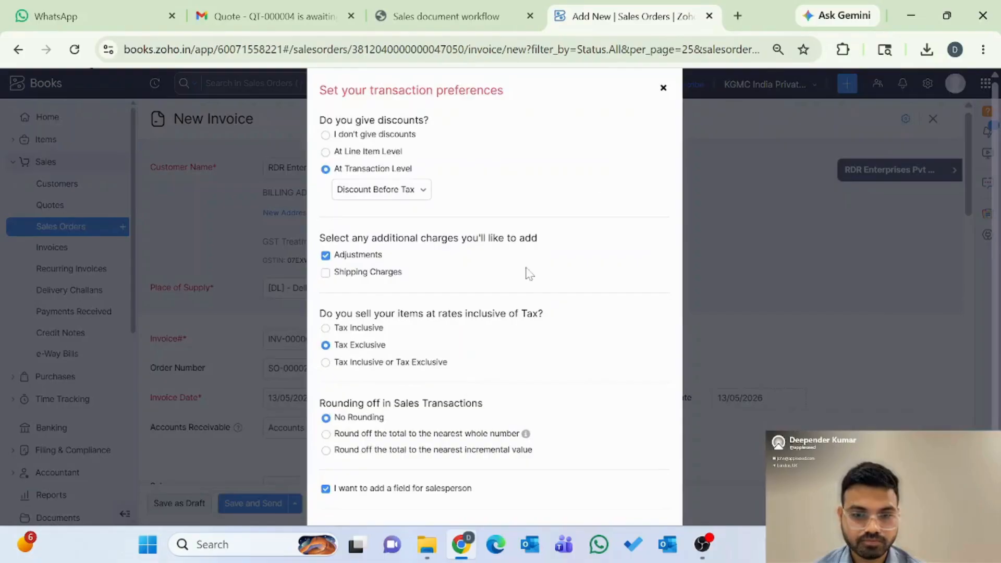
scroll(529, 273, down, 2)
click(365, 487)
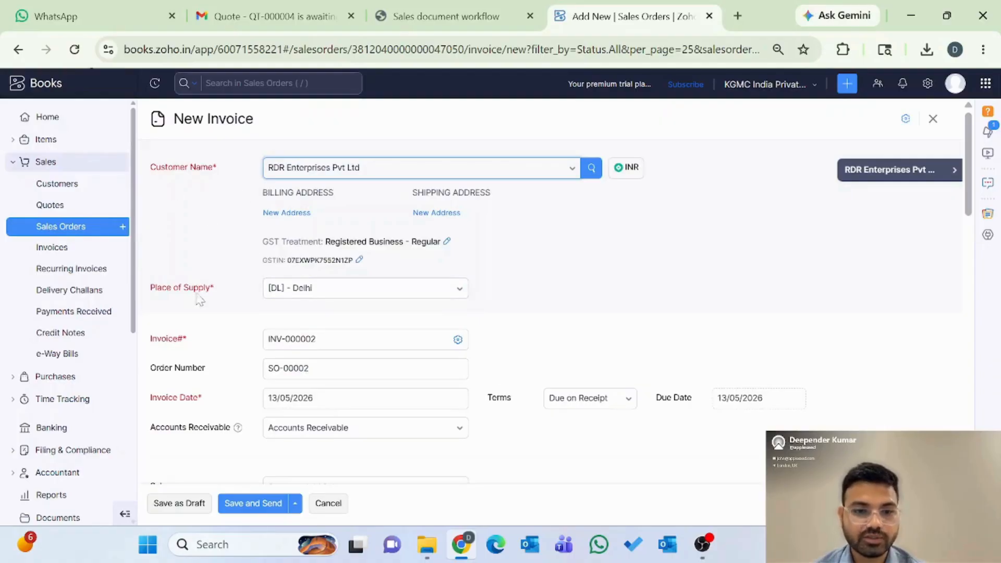
Step: Review the prefilled invoice: two Motherboard Assembly units totalling ₹35,400.00
scroll(219, 306, down, 1)
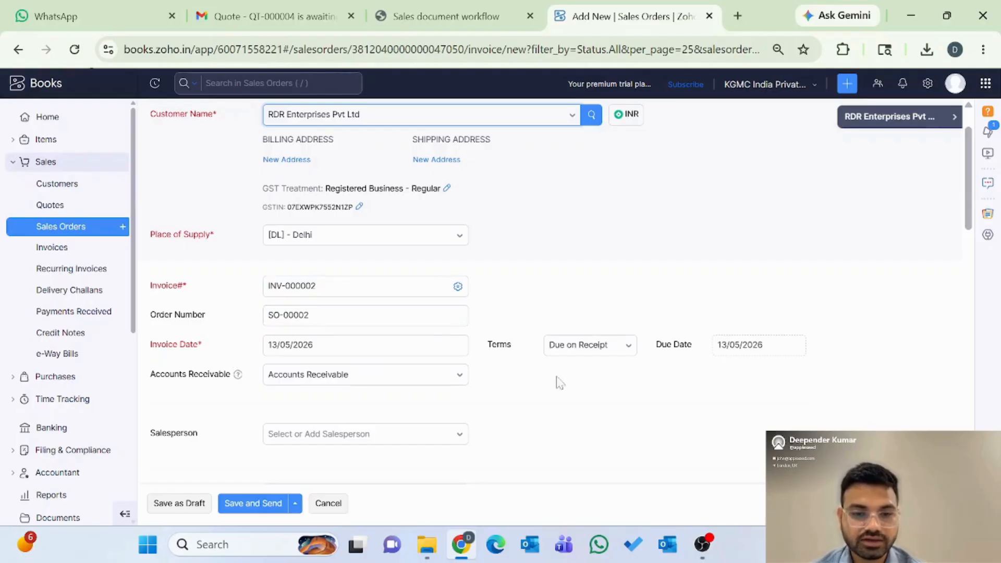
scroll(569, 380, down, 2)
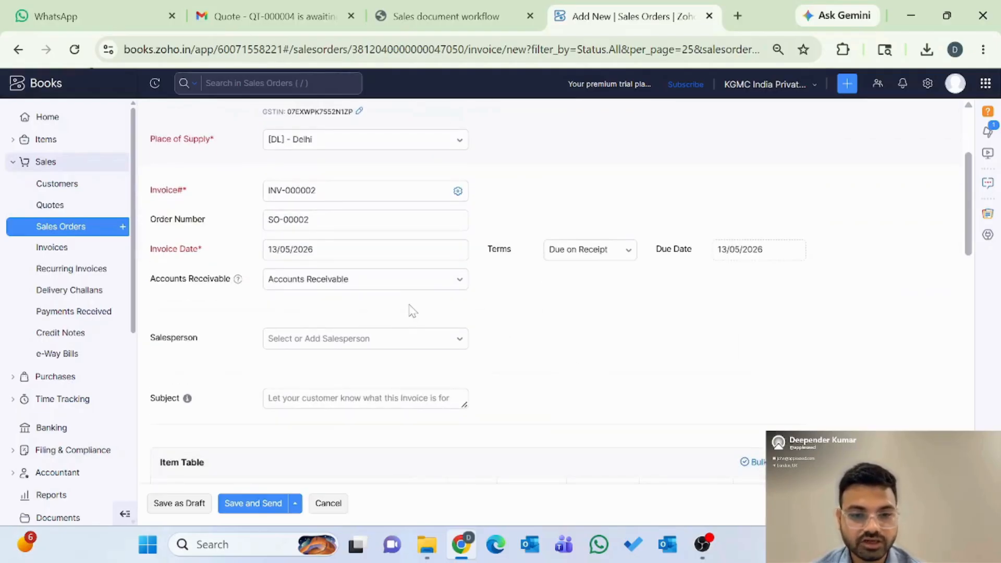
scroll(615, 372, down, 2)
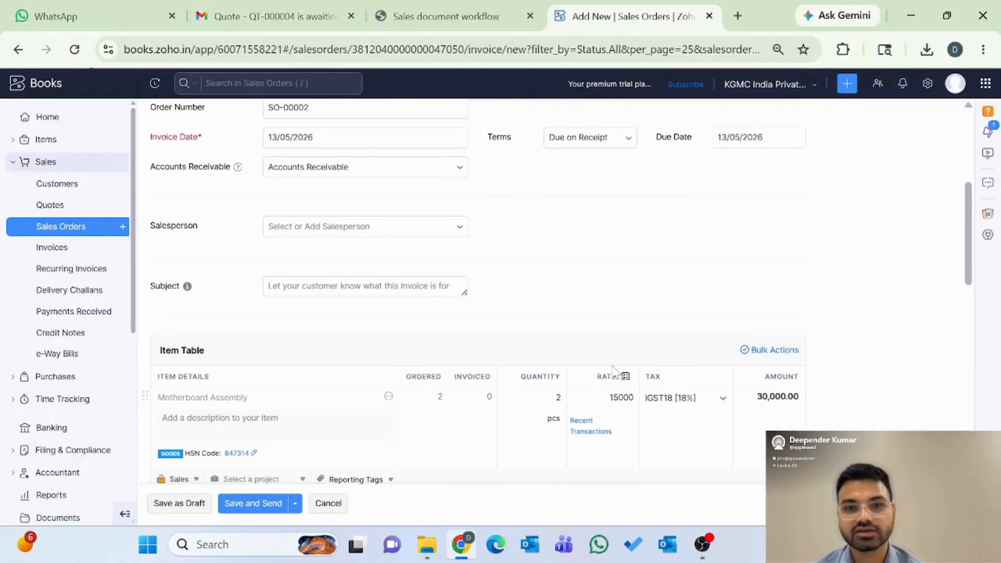
scroll(615, 372, down, 3)
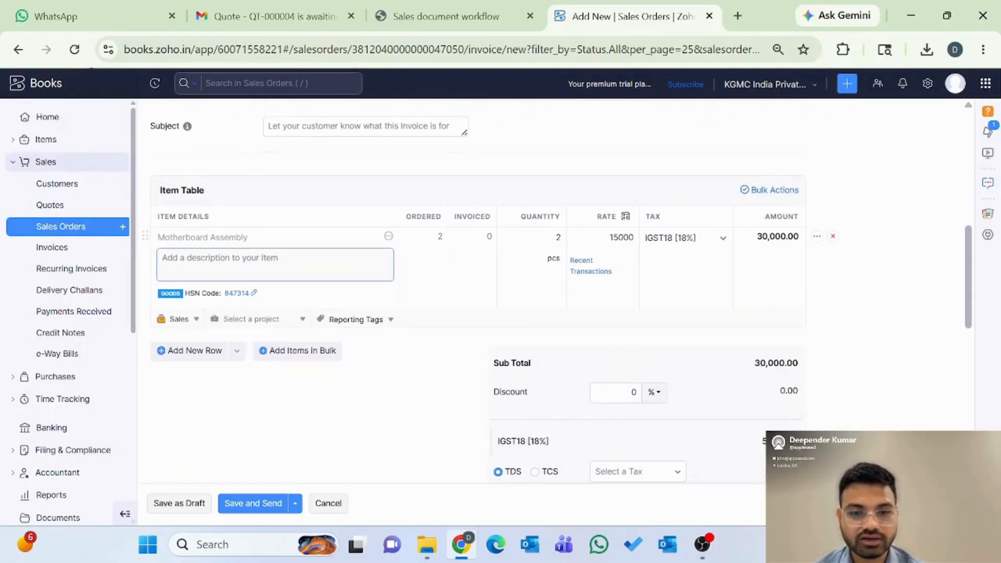
scroll(493, 388, down, 2)
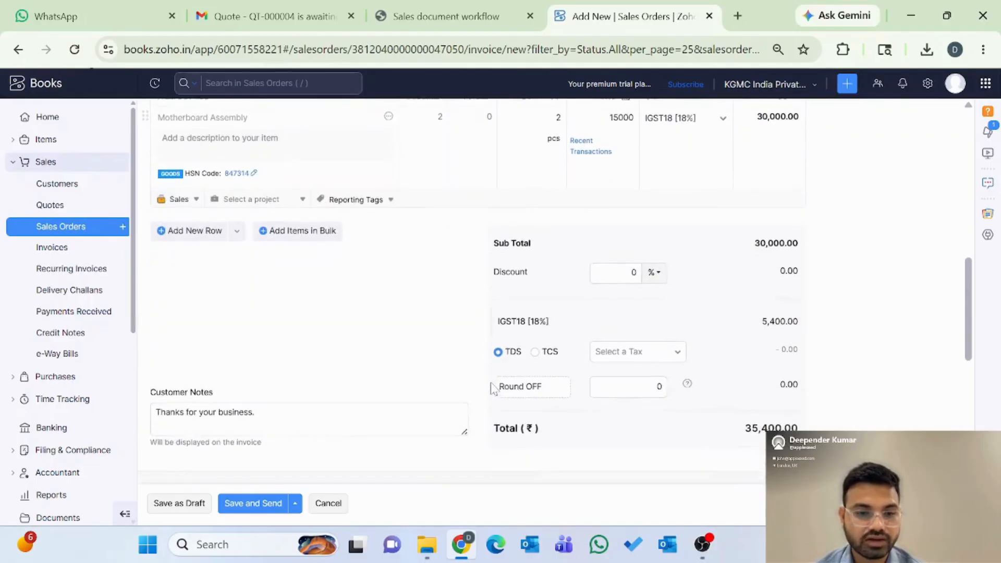
scroll(453, 391, down, 2)
scroll(604, 367, down, 2)
scroll(594, 381, down, 5)
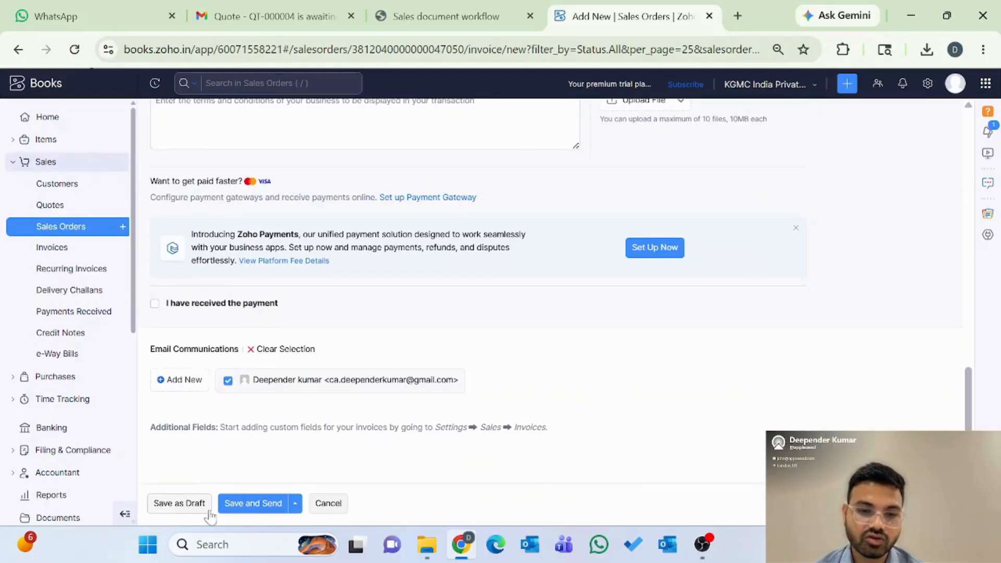
Step: Save and email invoice INV-000002 to the customer, then open the Invoices list
click(255, 508)
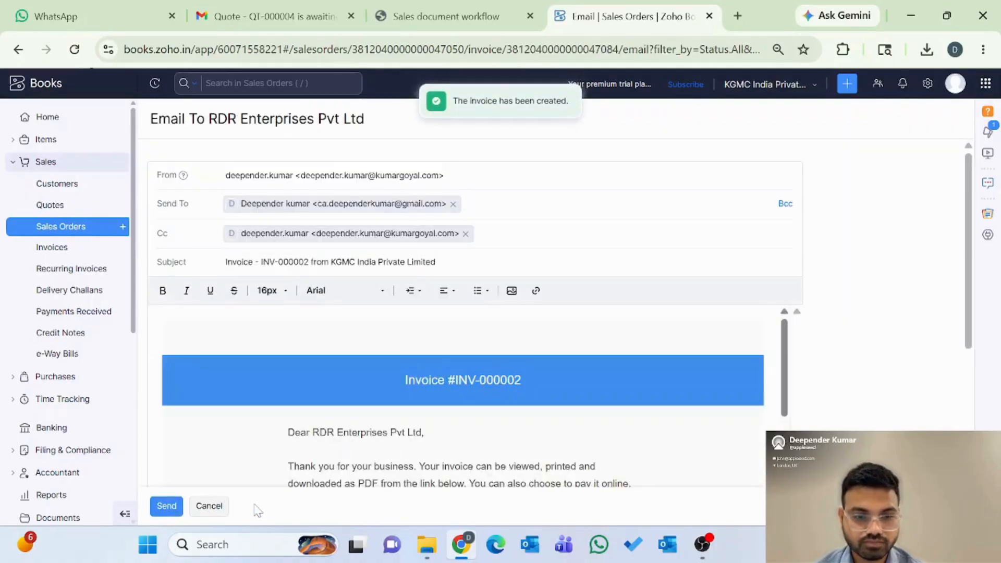
click(162, 507)
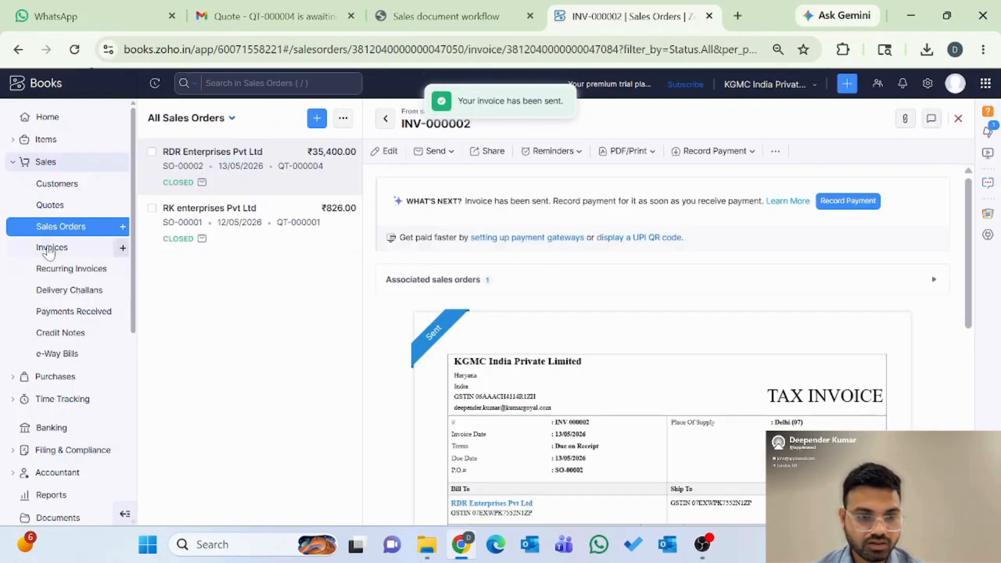
click(49, 249)
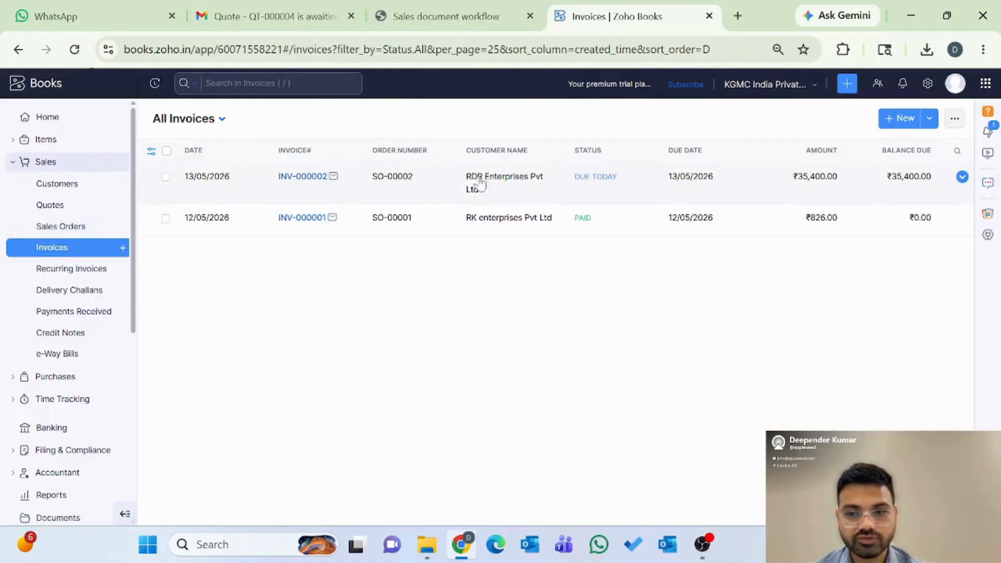
Step: Peek at the invoice list's Import options, then open INV-000002 and its more-options menu
click(955, 119)
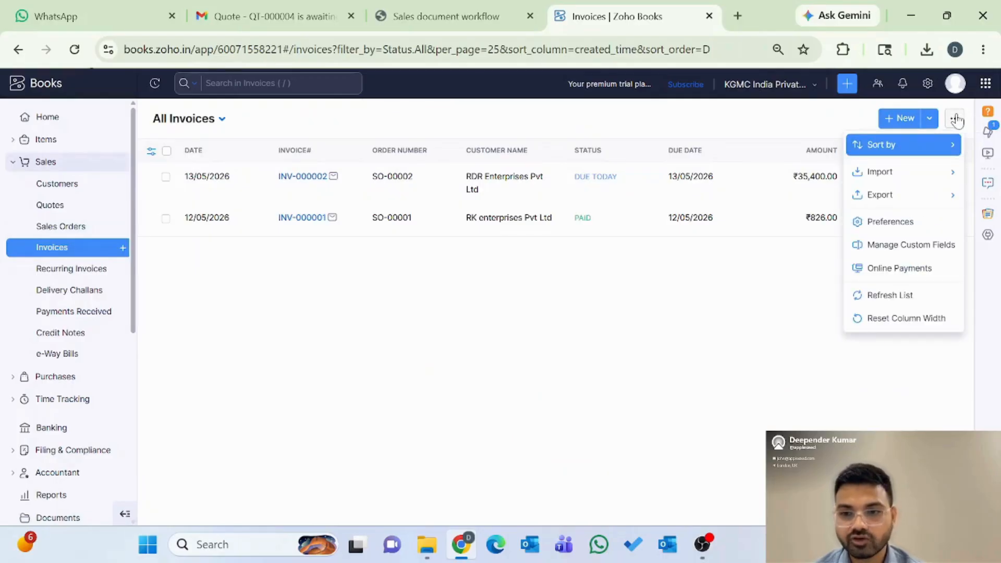
mouse_move(904, 180)
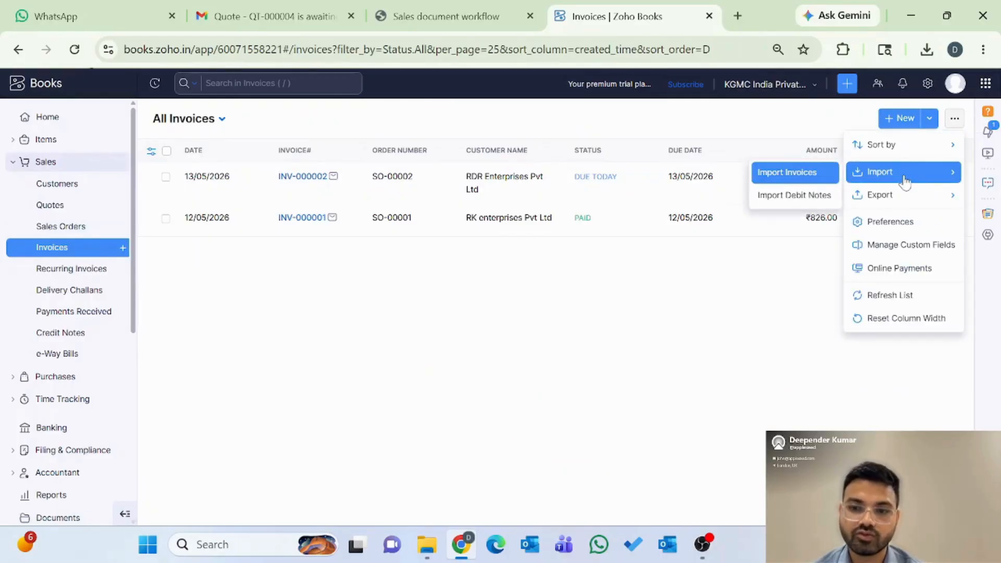
click(661, 324)
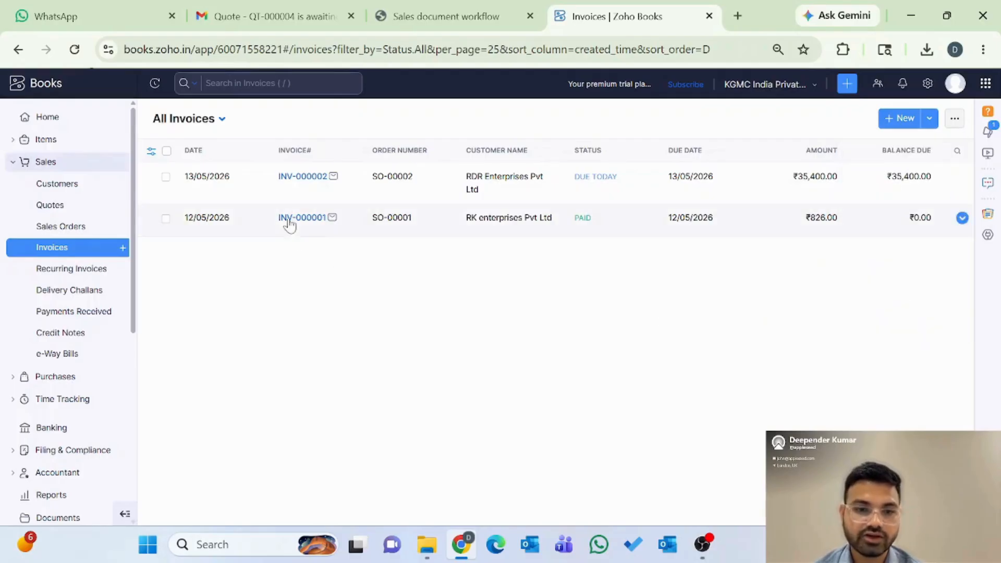
click(303, 178)
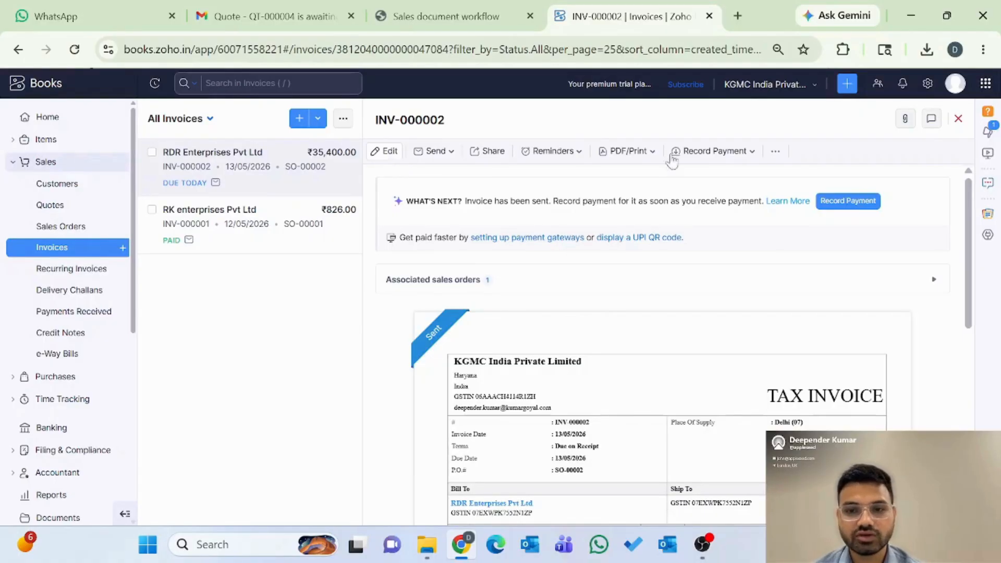
click(776, 153)
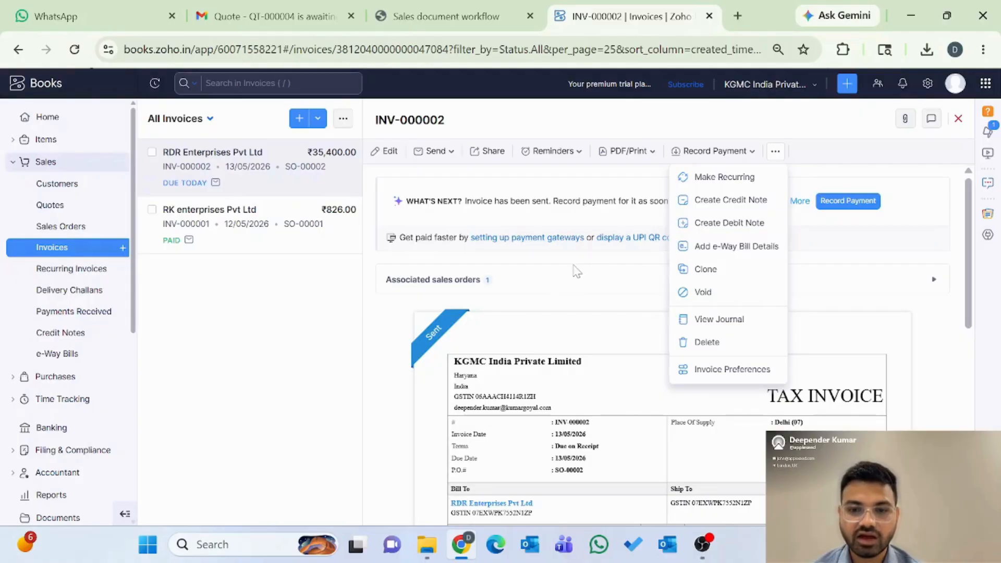
click(574, 266)
click(716, 153)
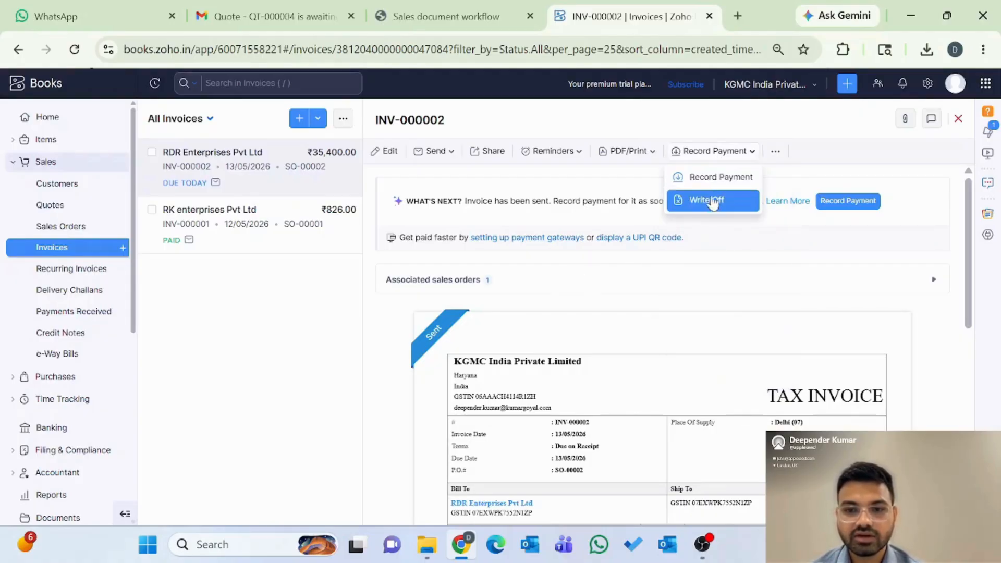
click(695, 255)
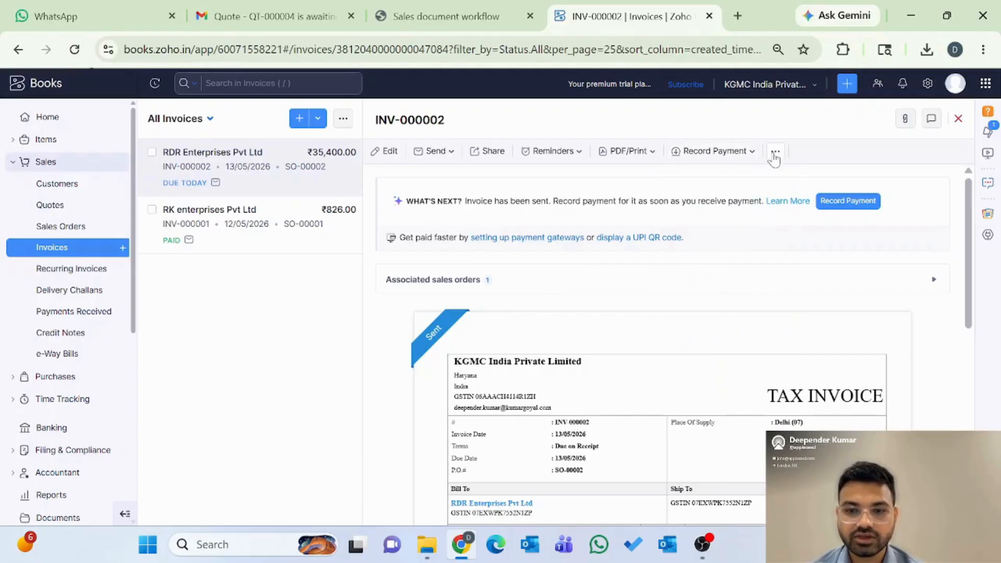
click(775, 155)
click(740, 201)
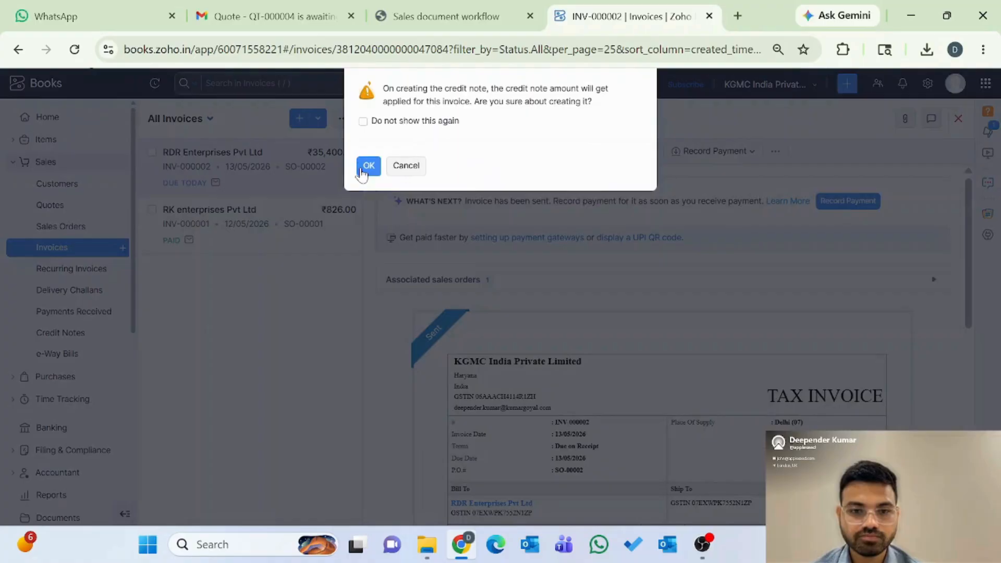
click(362, 168)
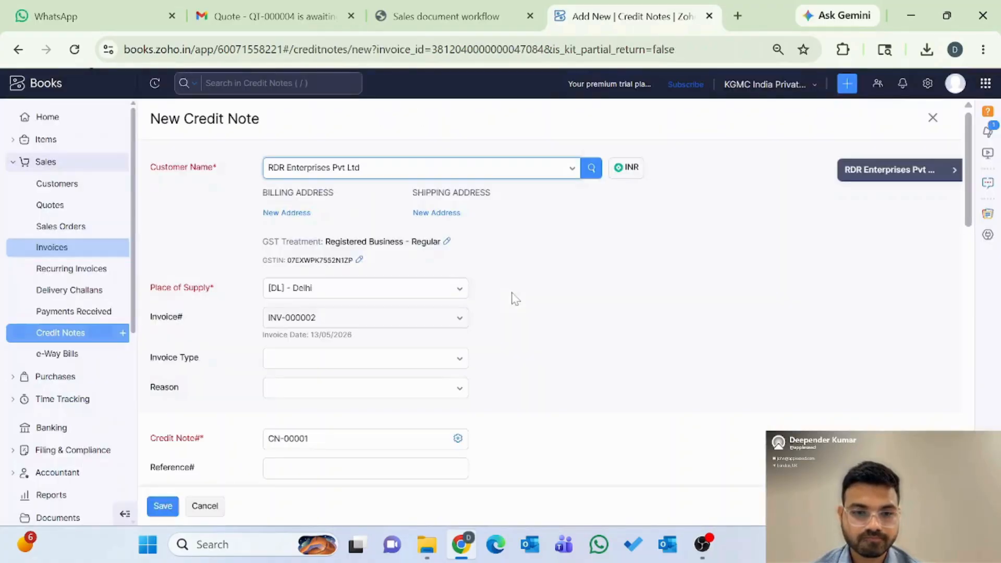
scroll(503, 365, down, 1)
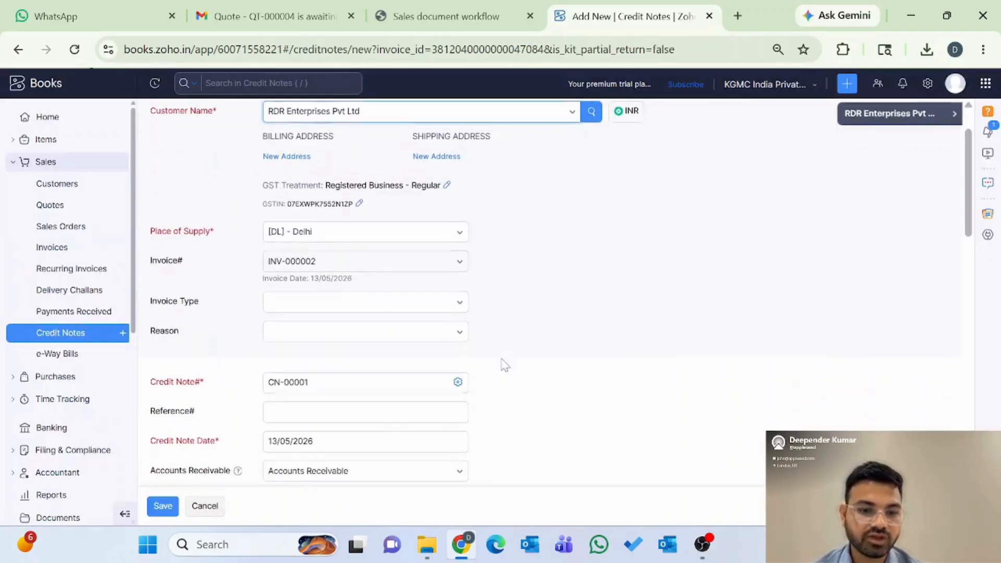
scroll(503, 365, down, 7)
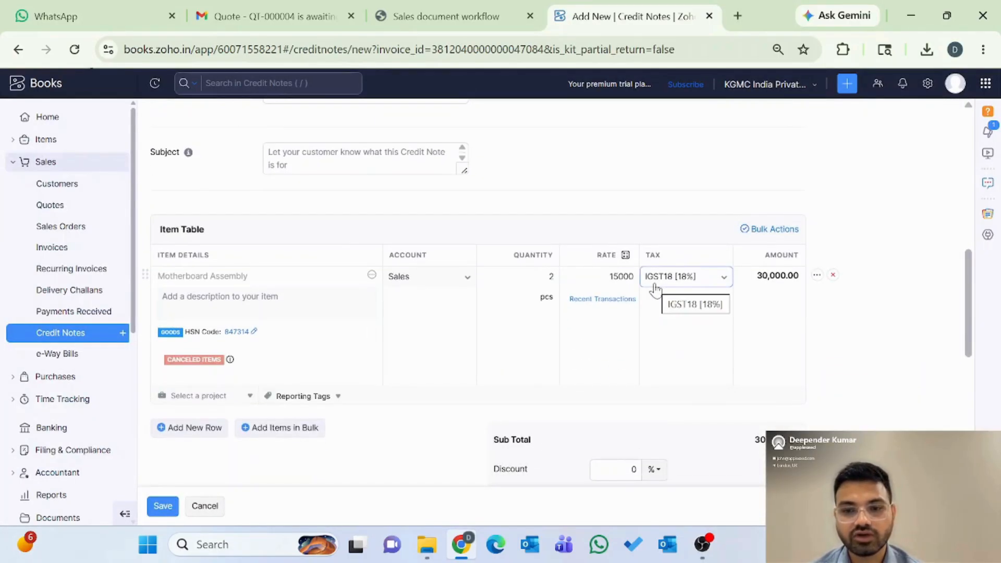
scroll(717, 388, down, 6)
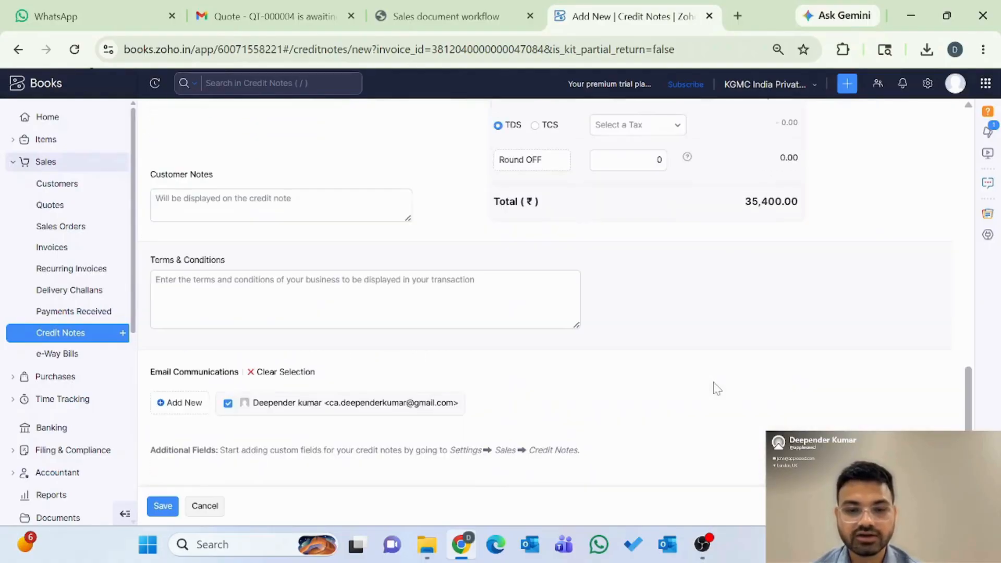
click(201, 506)
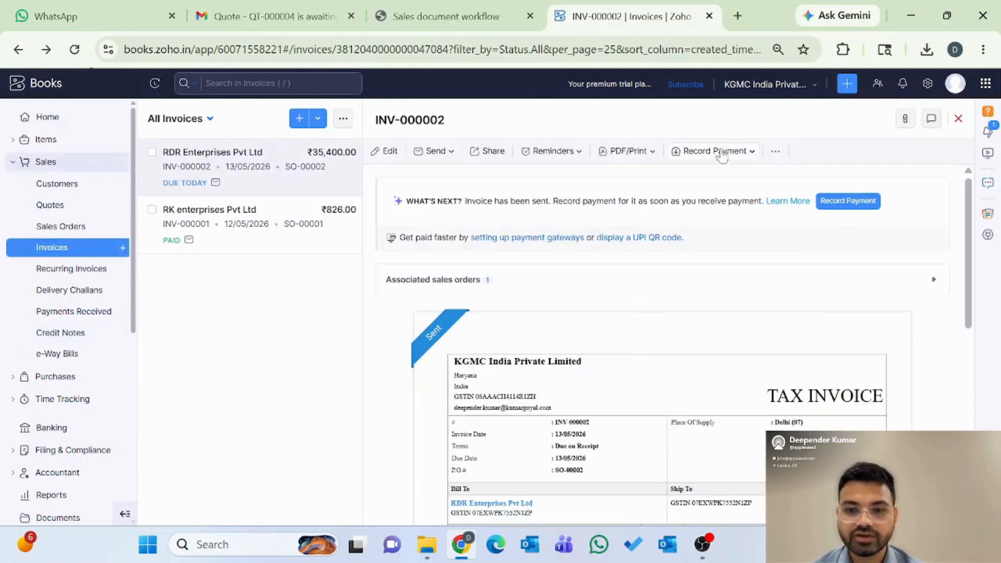
Step: Record the full ₹35,400 payment for INV-000002 by Cheque into Petty Cash, saved as paid
click(722, 152)
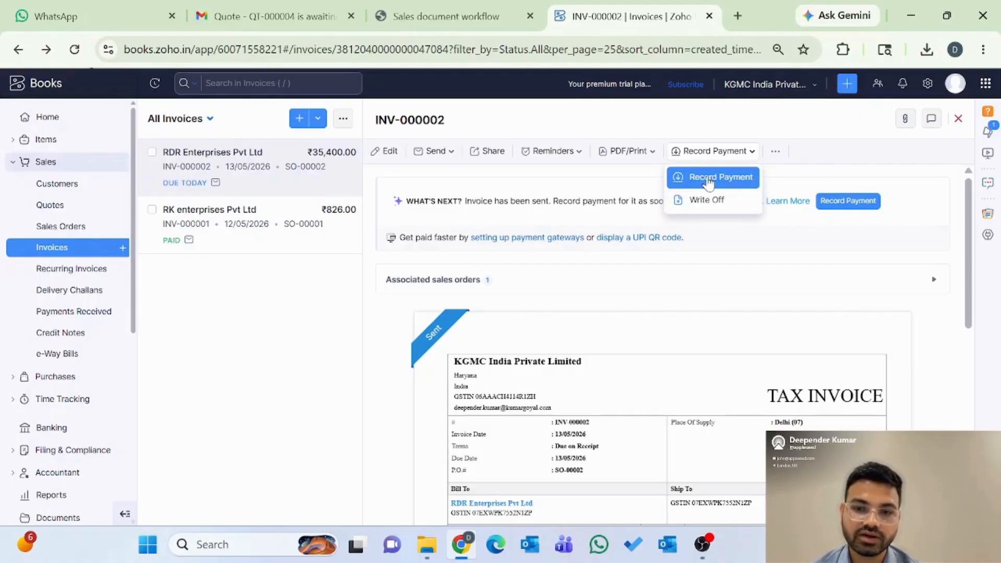
click(708, 178)
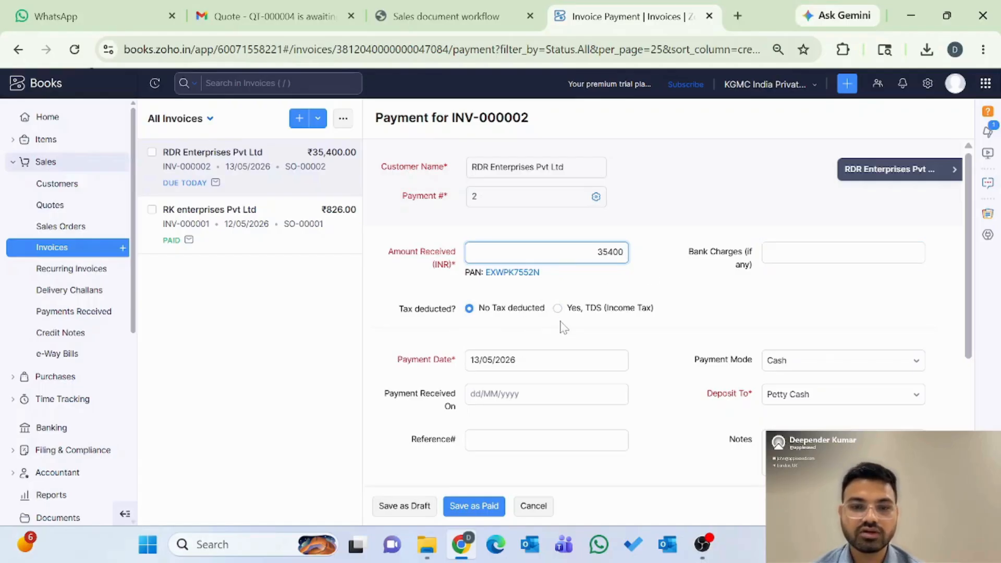
scroll(542, 323, down, 1)
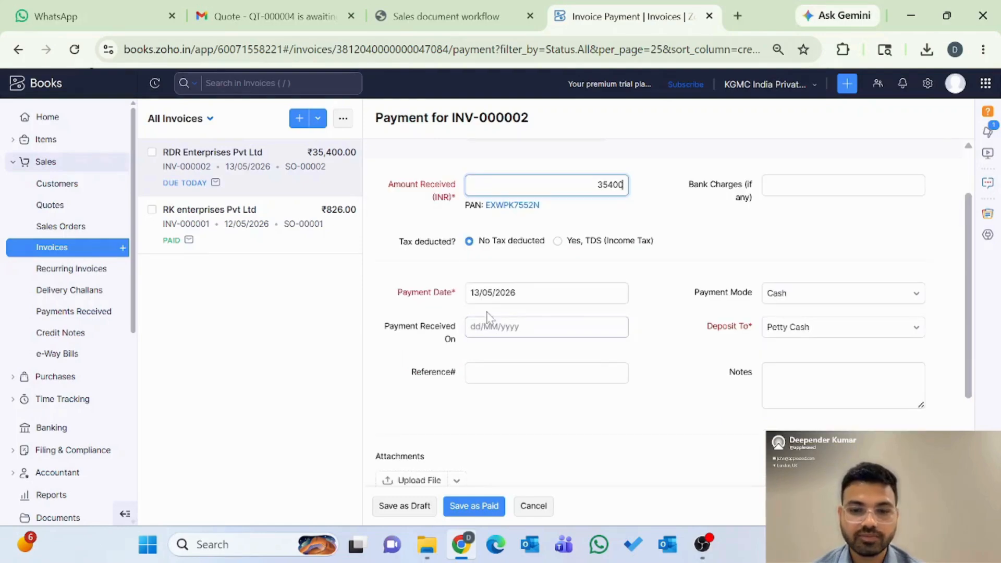
click(807, 302)
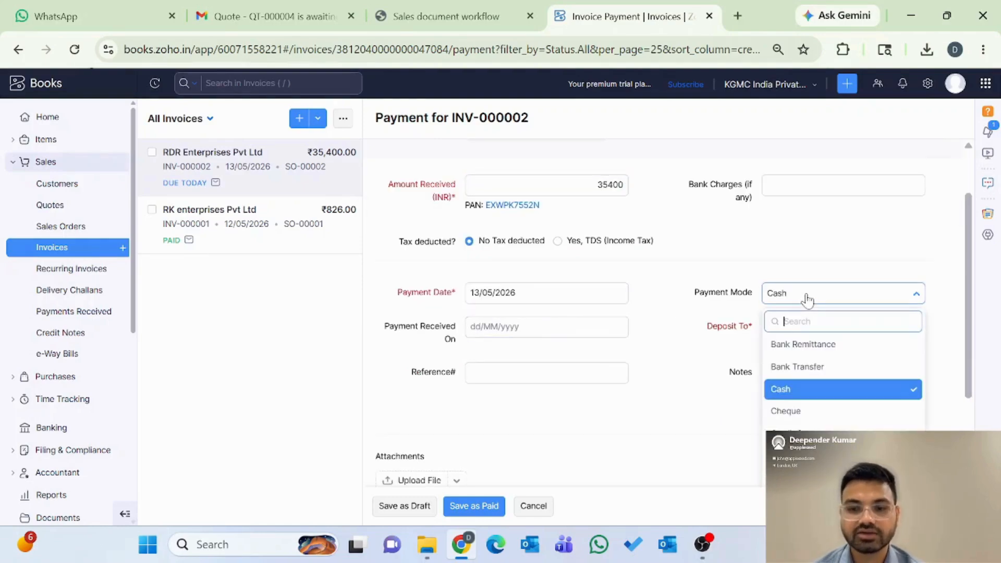
click(813, 411)
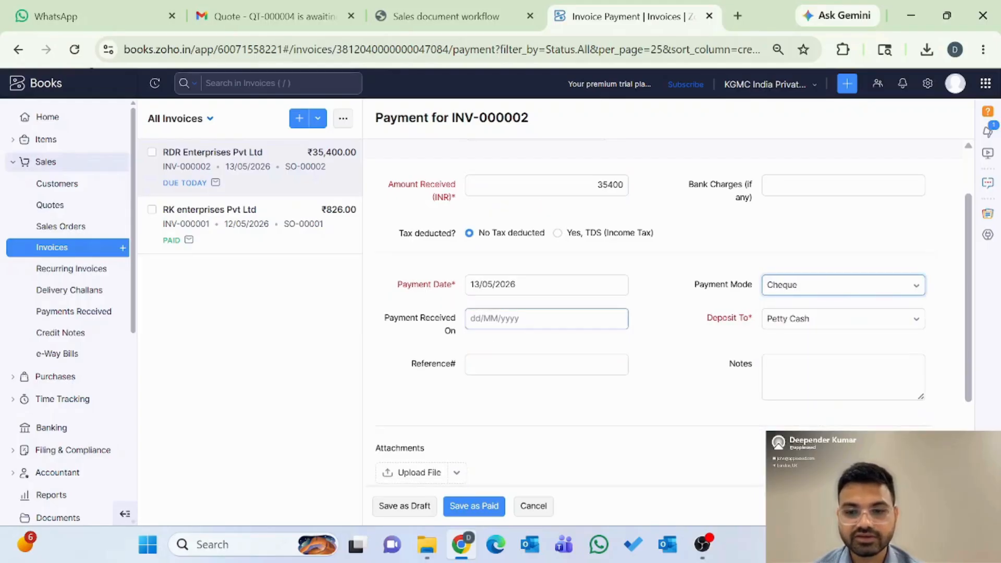
click(795, 319)
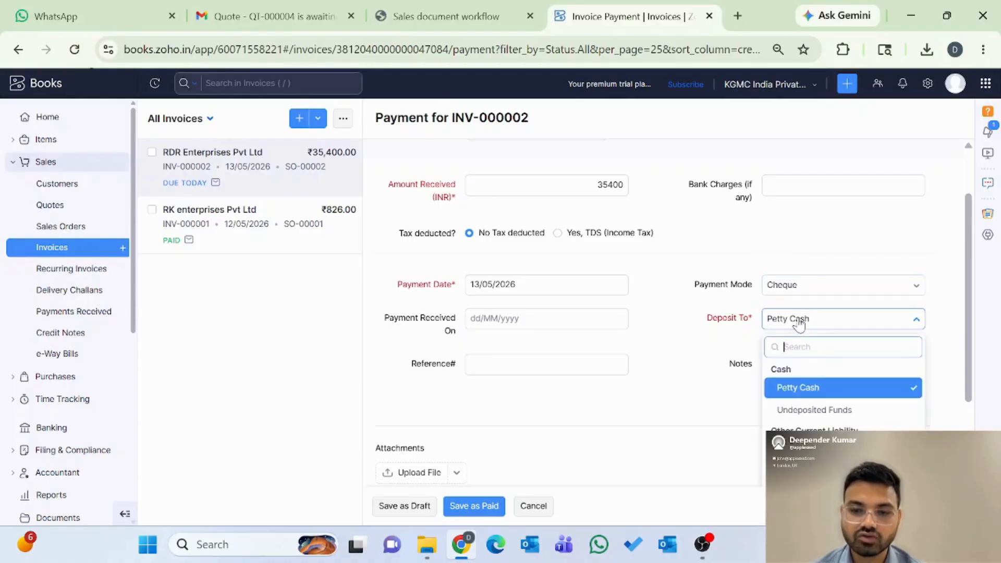
scroll(803, 420, down, 1)
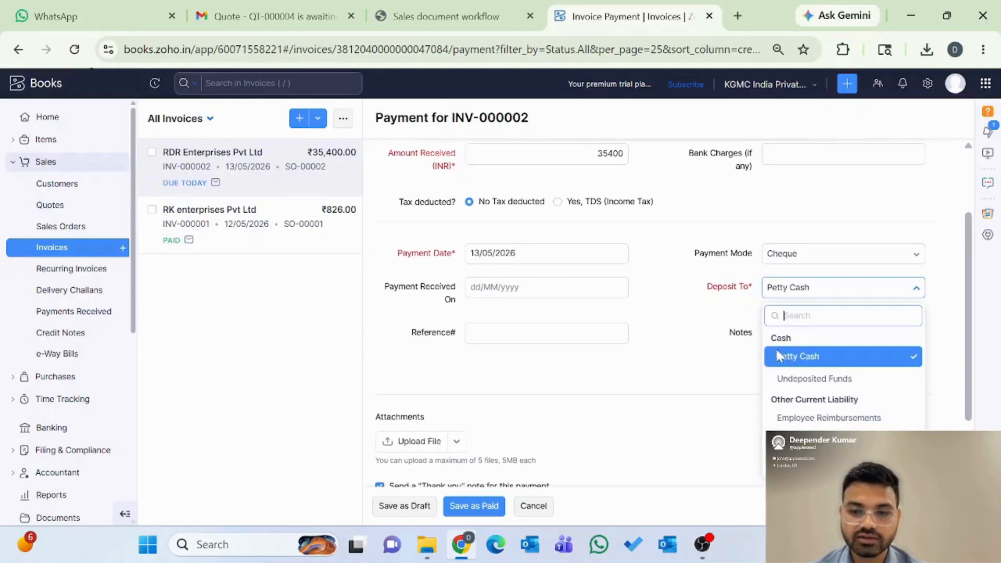
click(795, 359)
scroll(563, 397, down, 2)
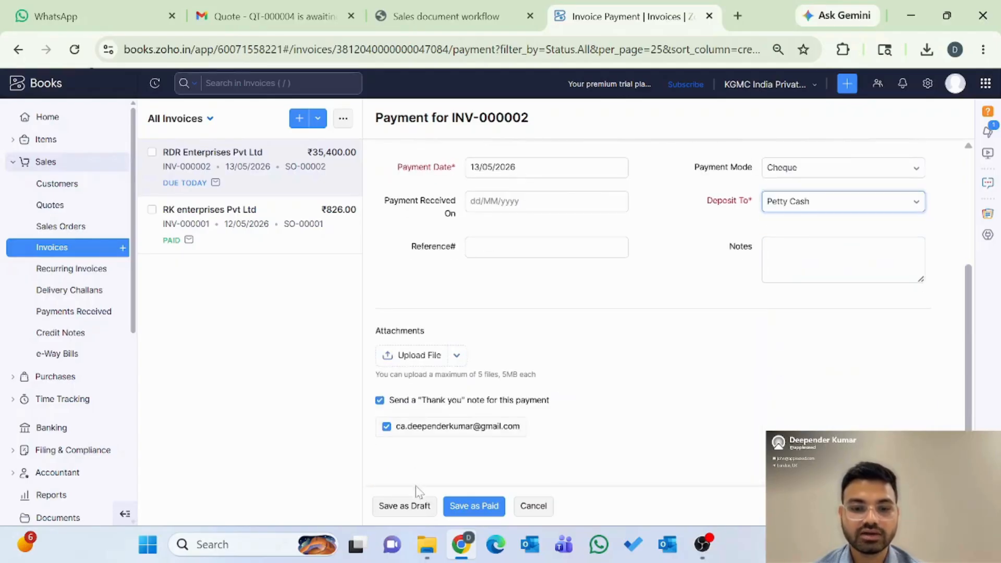
click(475, 506)
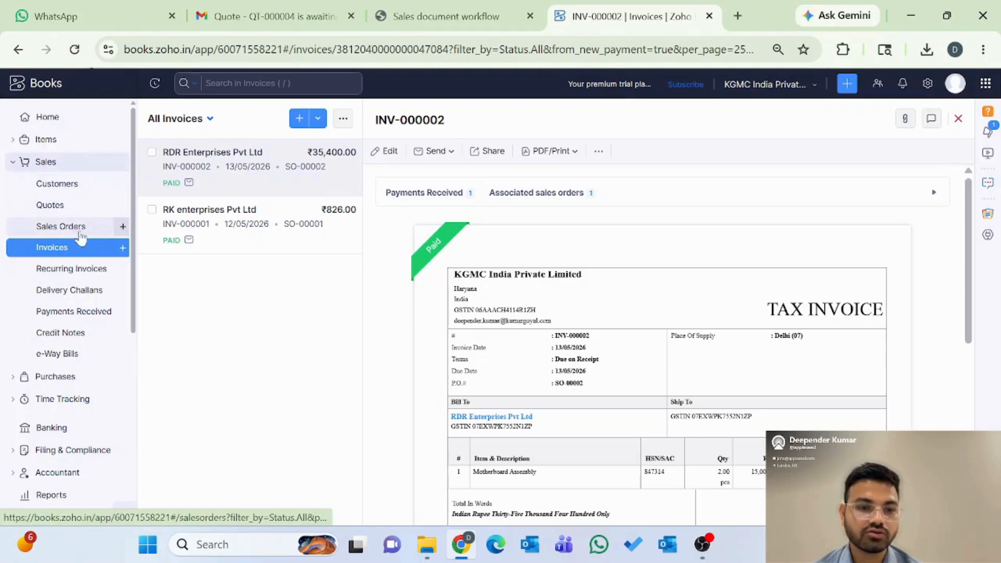
Step: Check Payments Received, then start a new payment for RDR Enterprises Pvt Ltd
click(61, 312)
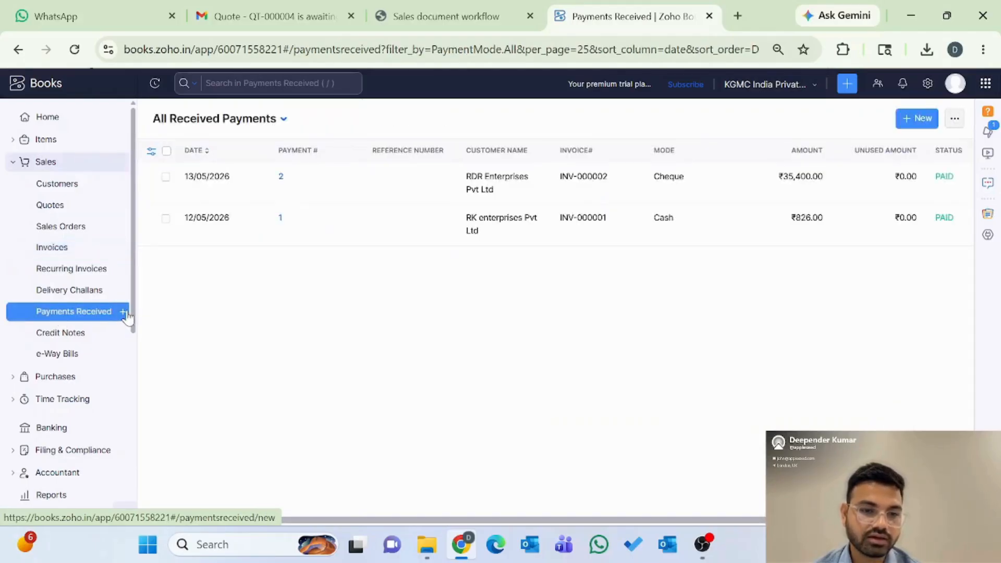
click(124, 312)
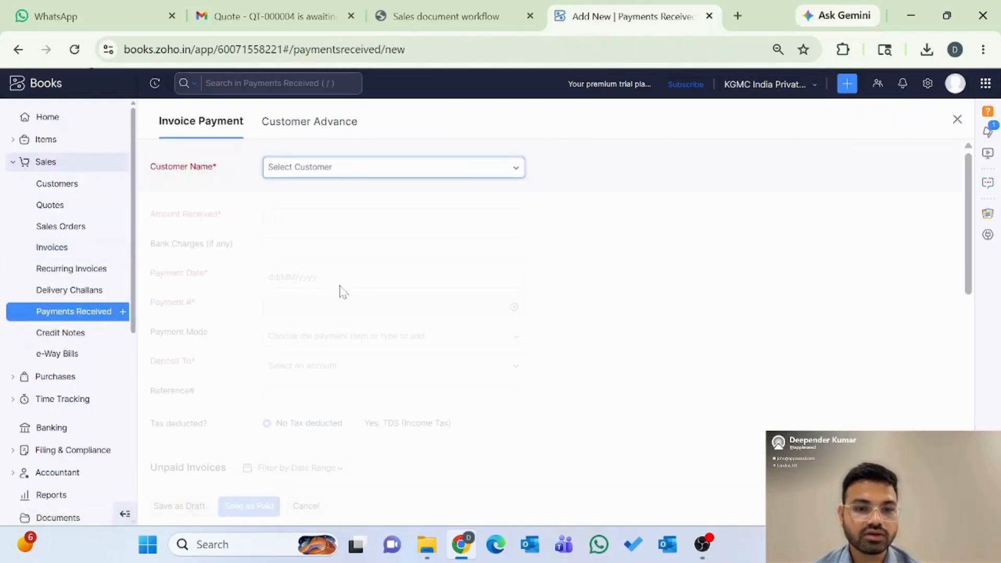
click(345, 176)
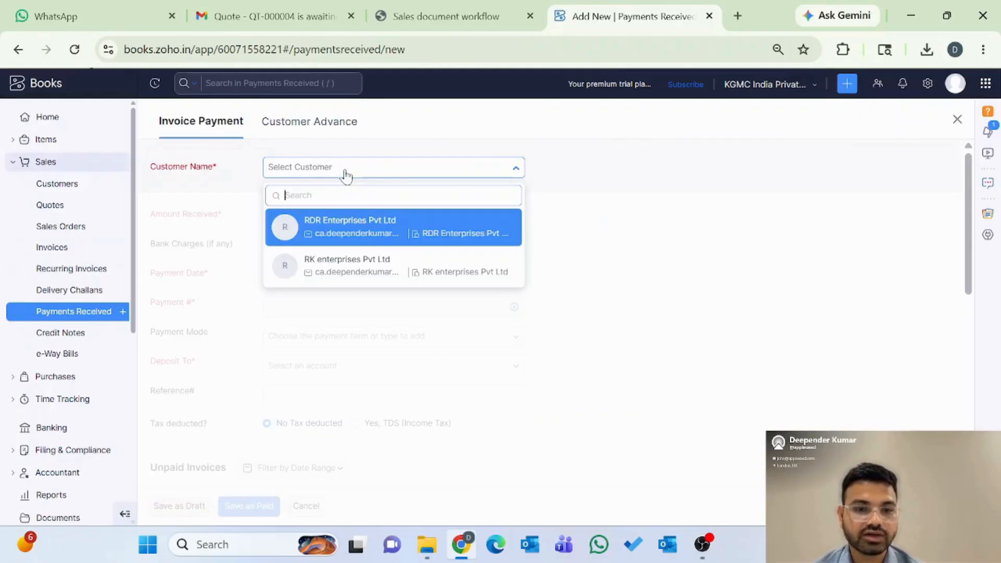
click(370, 228)
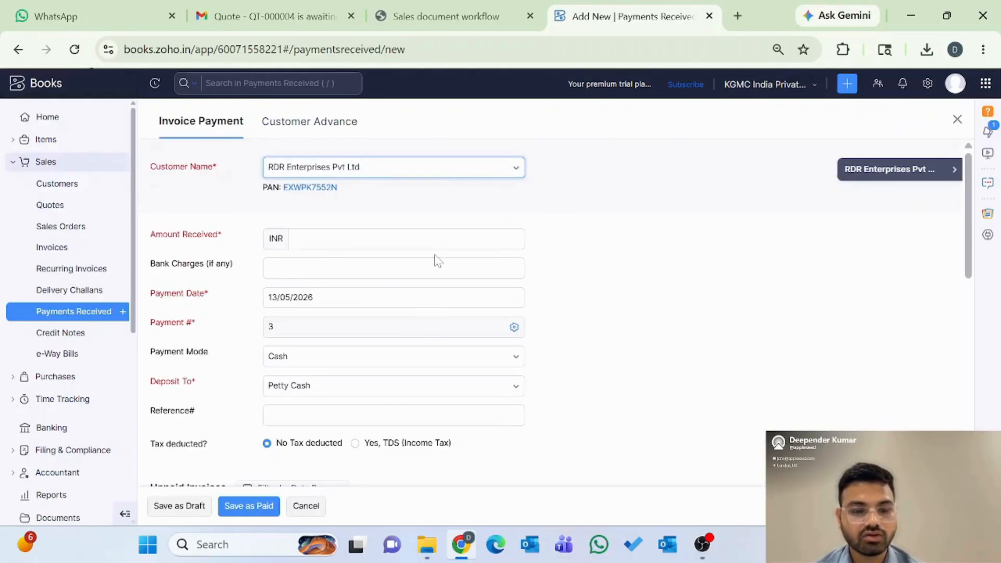
scroll(435, 261, down, 10)
scroll(435, 261, up, 10)
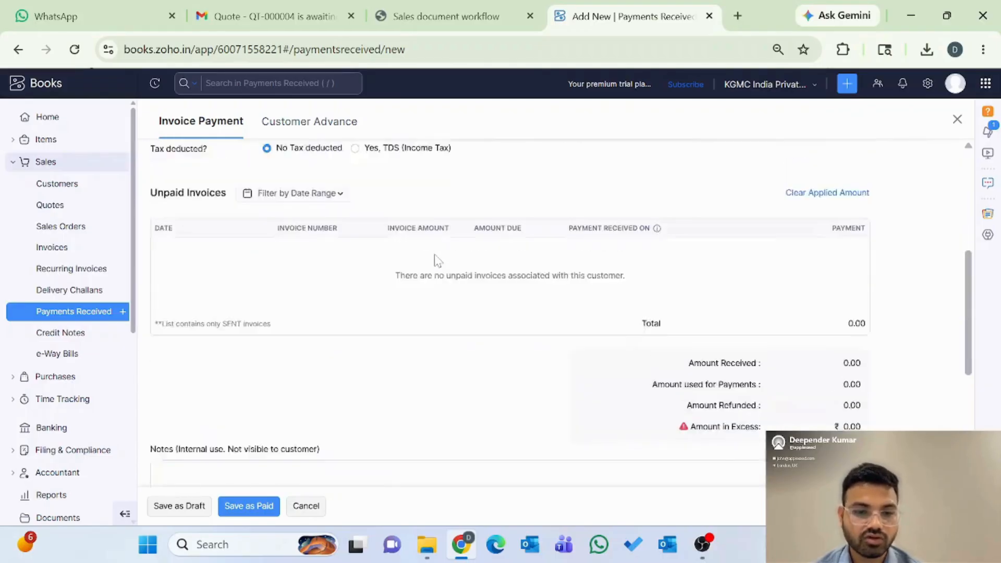